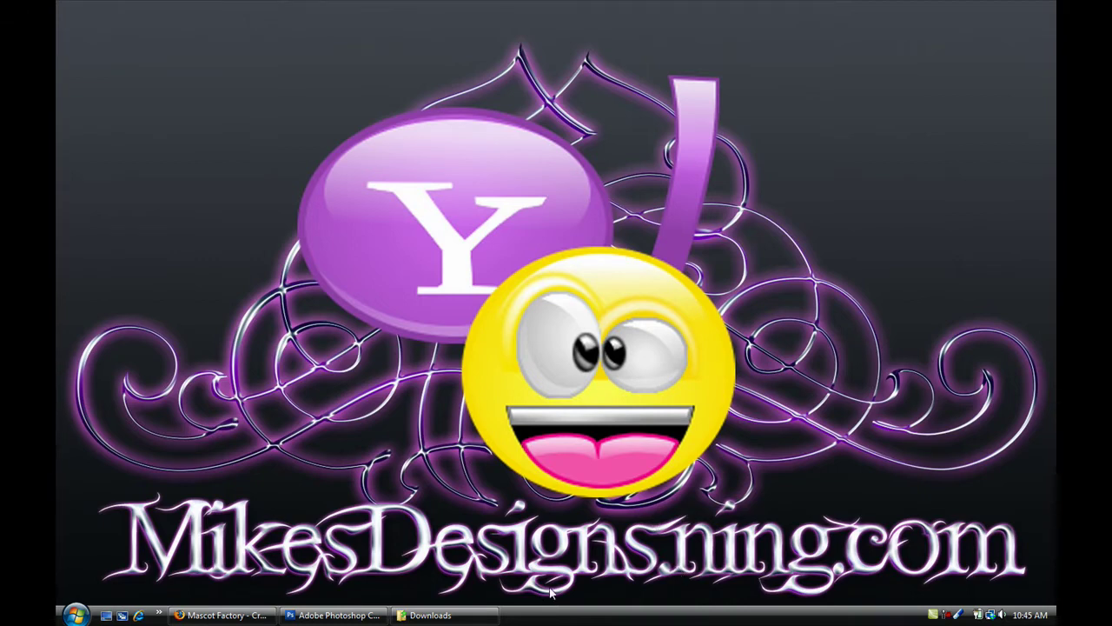
- Close the Yahoo icon document and create a new 1440 × 900 px document at 300 ppi
click(337, 614)
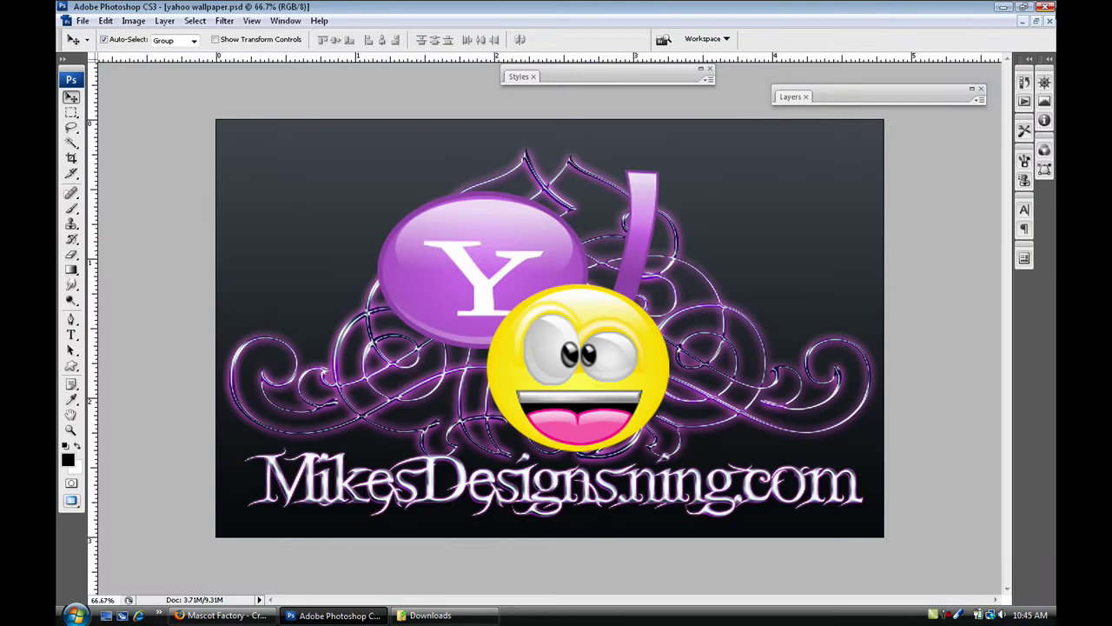
key(ctrl+Tab)
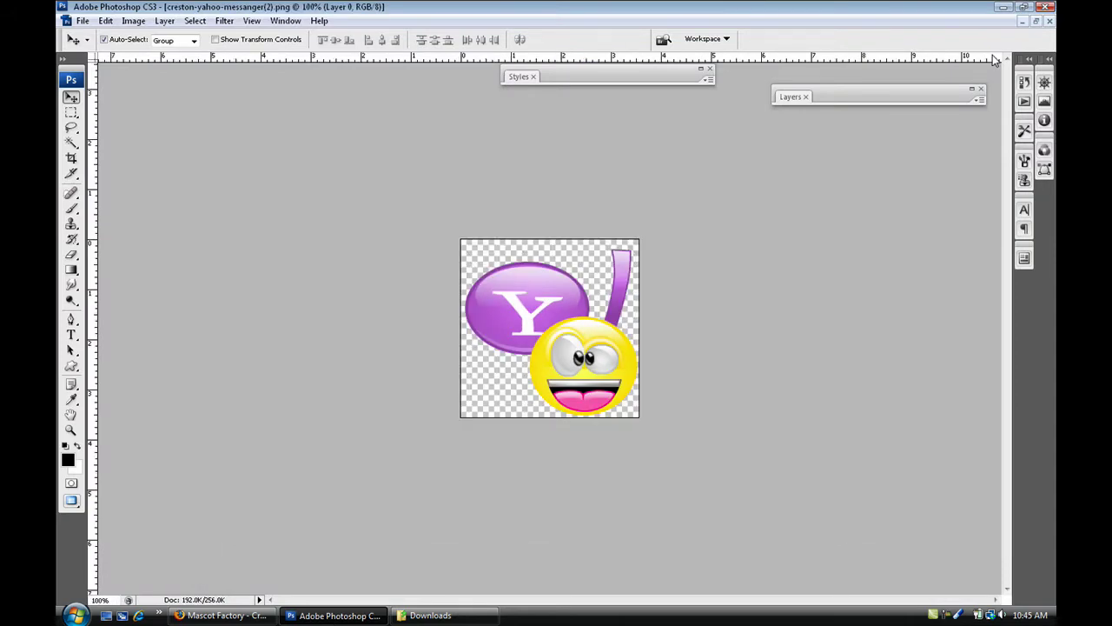
click(1049, 21)
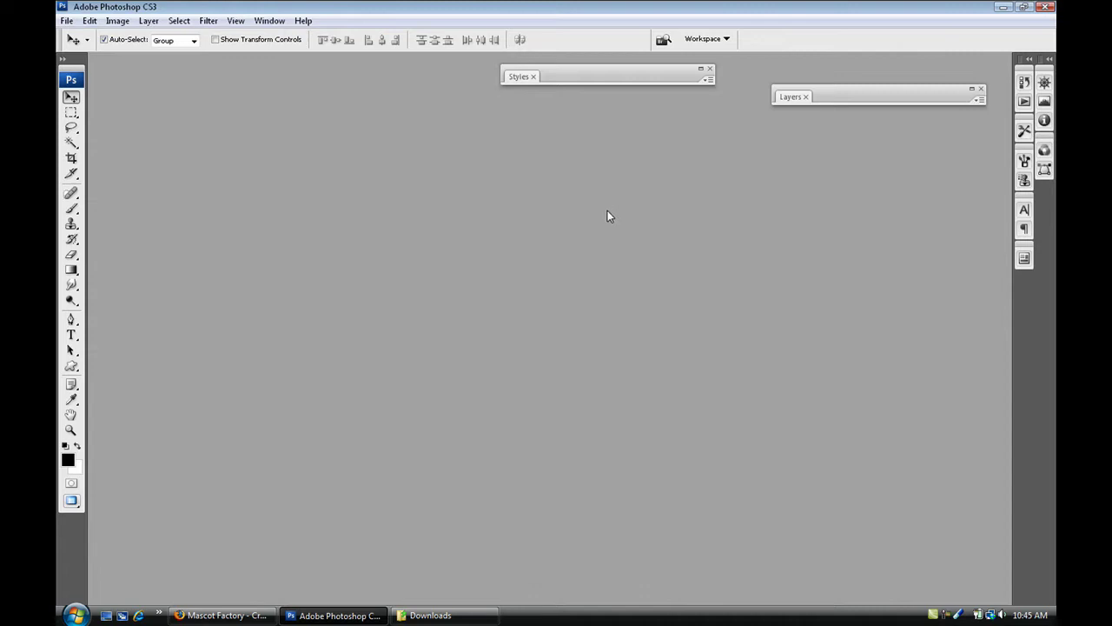
key(ctrl+n)
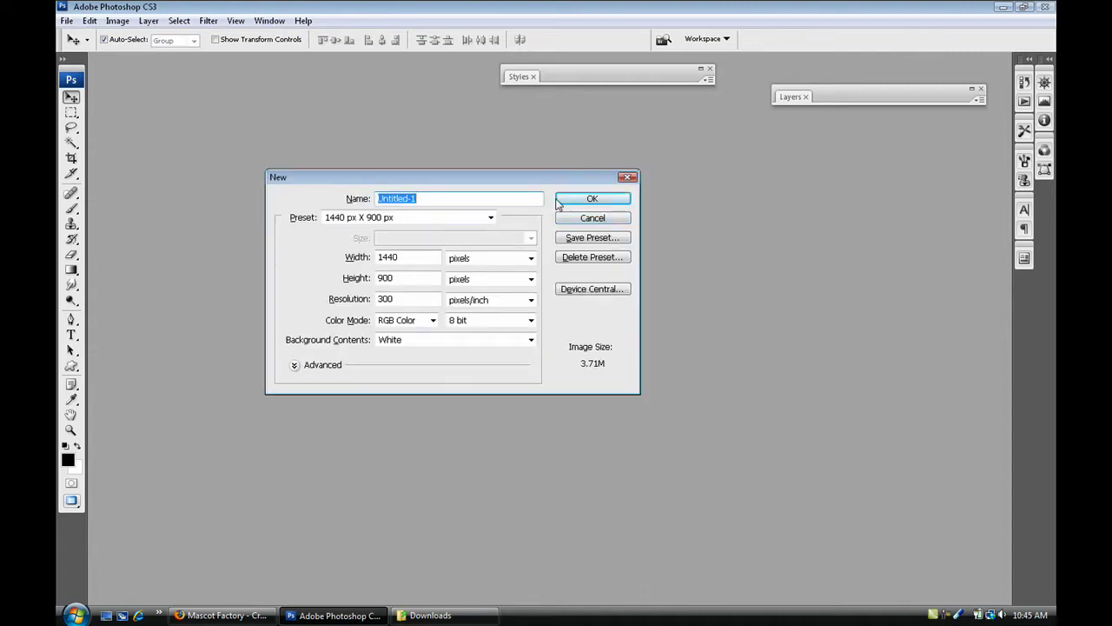
click(586, 202)
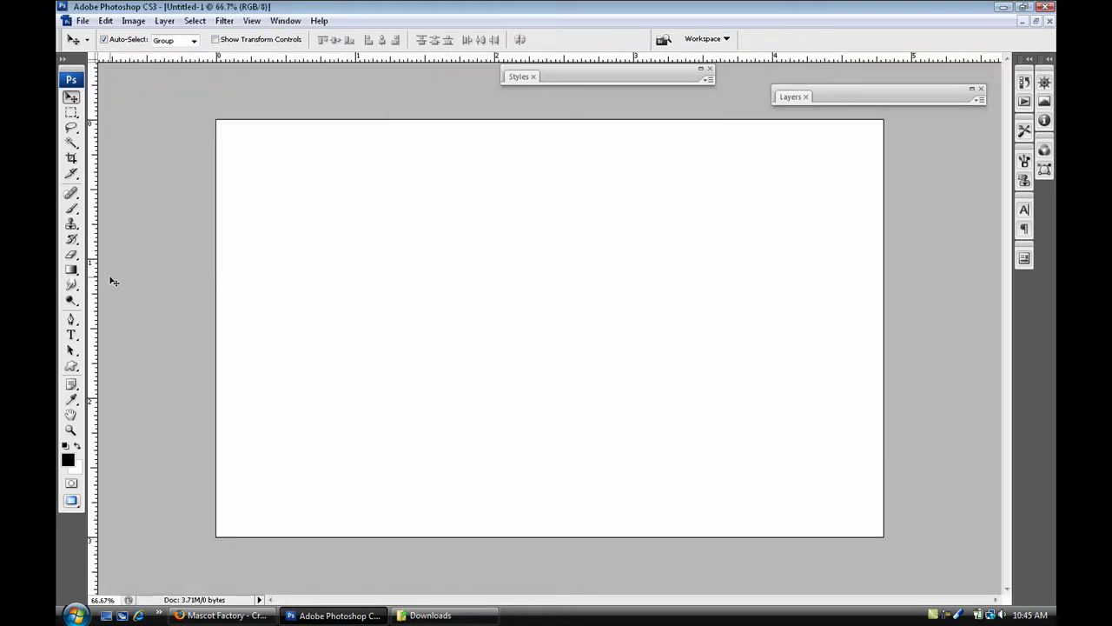
- Fill the canvas top-to-bottom with a dark grey-to-black gradient, then bring up the Open dialog
click(71, 270)
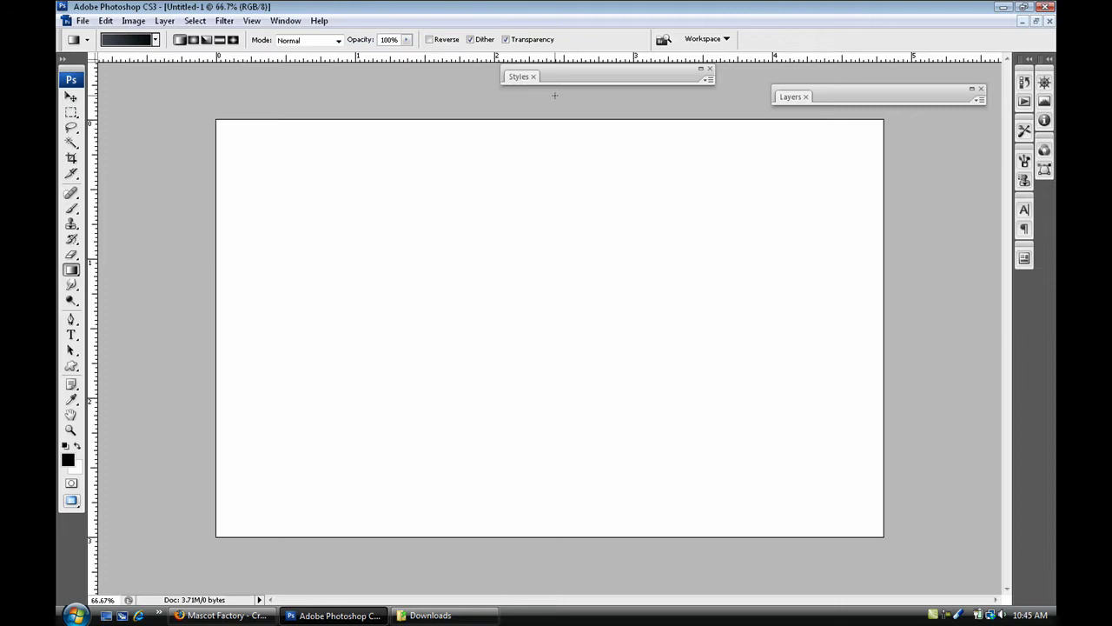
drag(554, 119, 555, 549)
key(v)
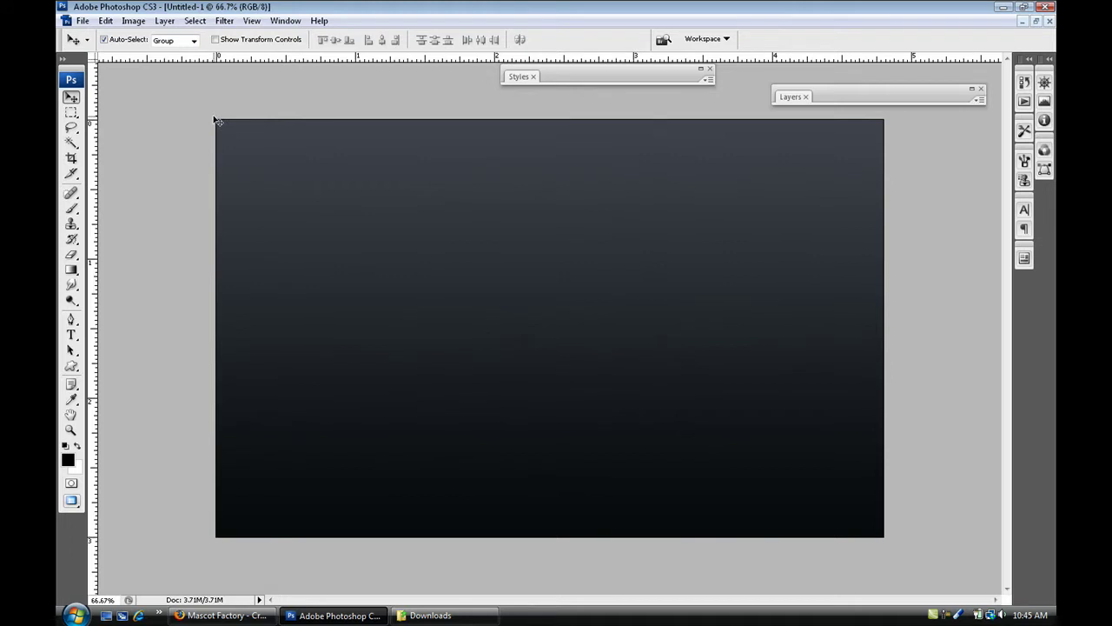
double_click(186, 174)
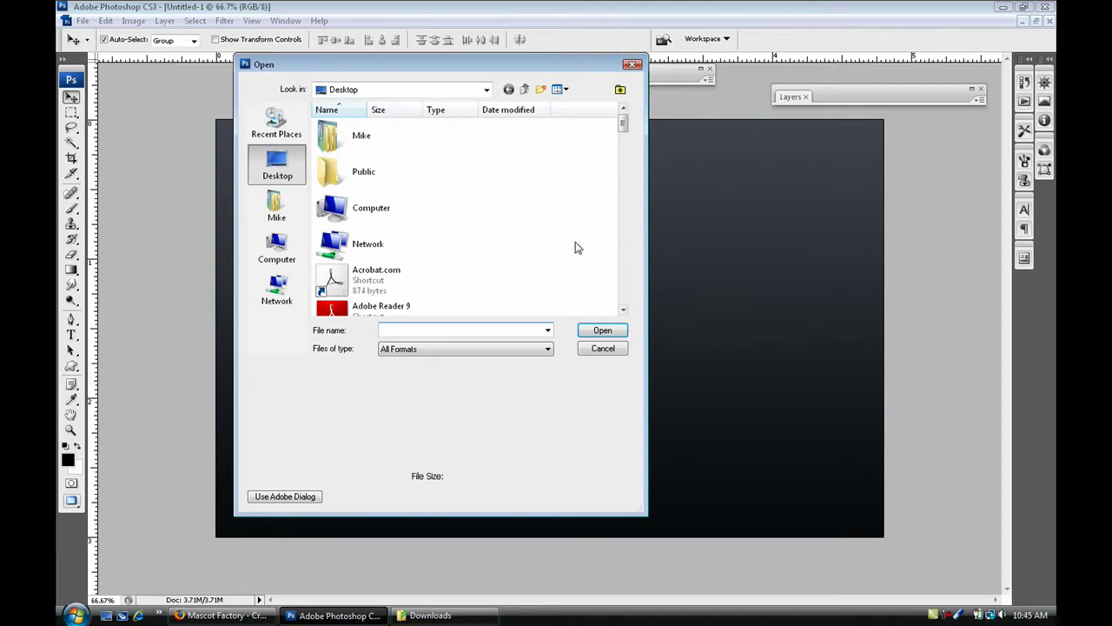
- Browse from the home folder into Downloads and set Files of type to PNG (*.PNG)
click(276, 206)
scroll(407, 215, down, 3)
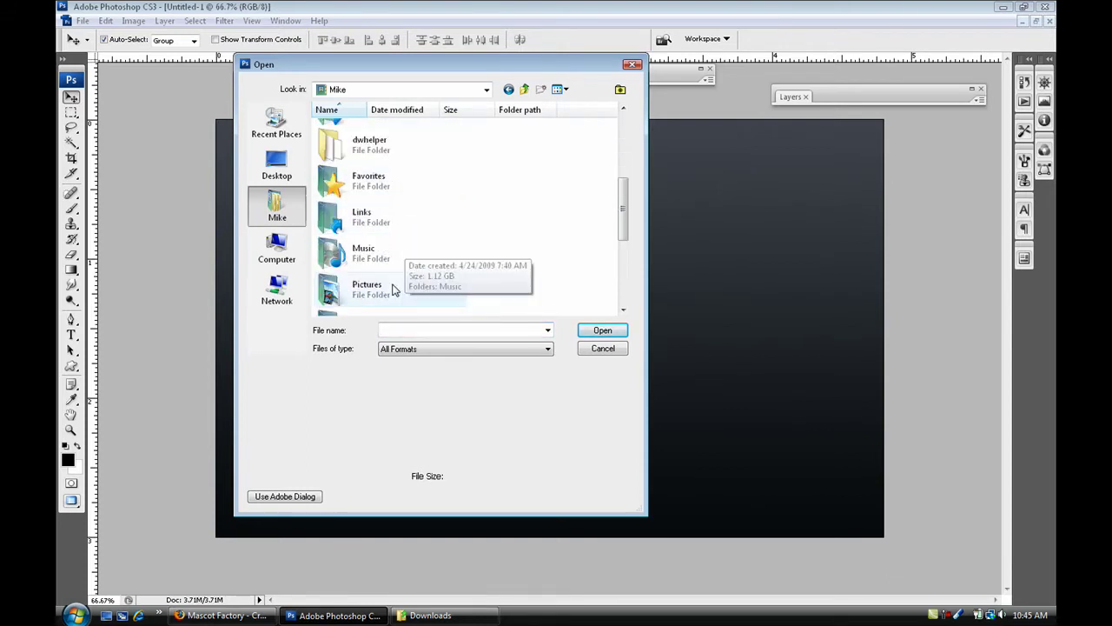
double_click(415, 282)
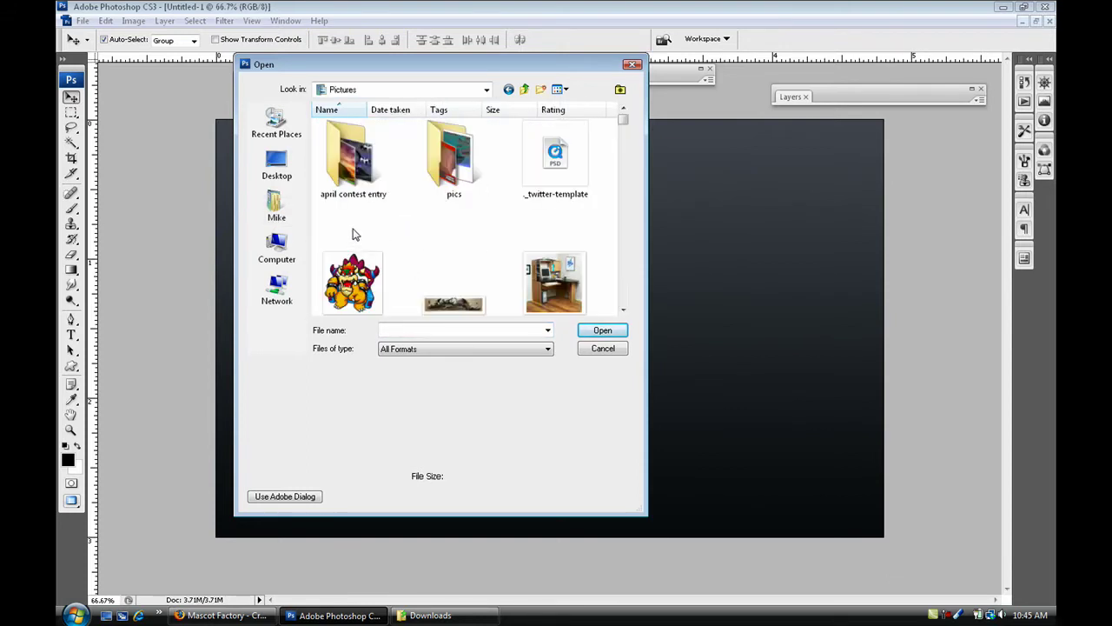
click(289, 211)
scroll(414, 222, up, 1)
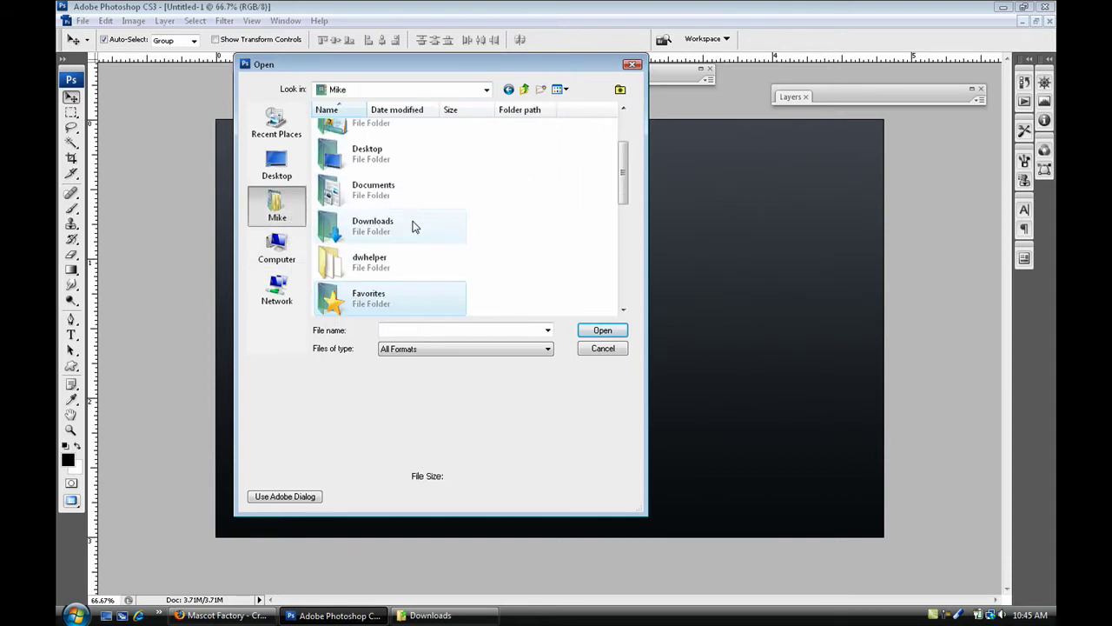
double_click(414, 226)
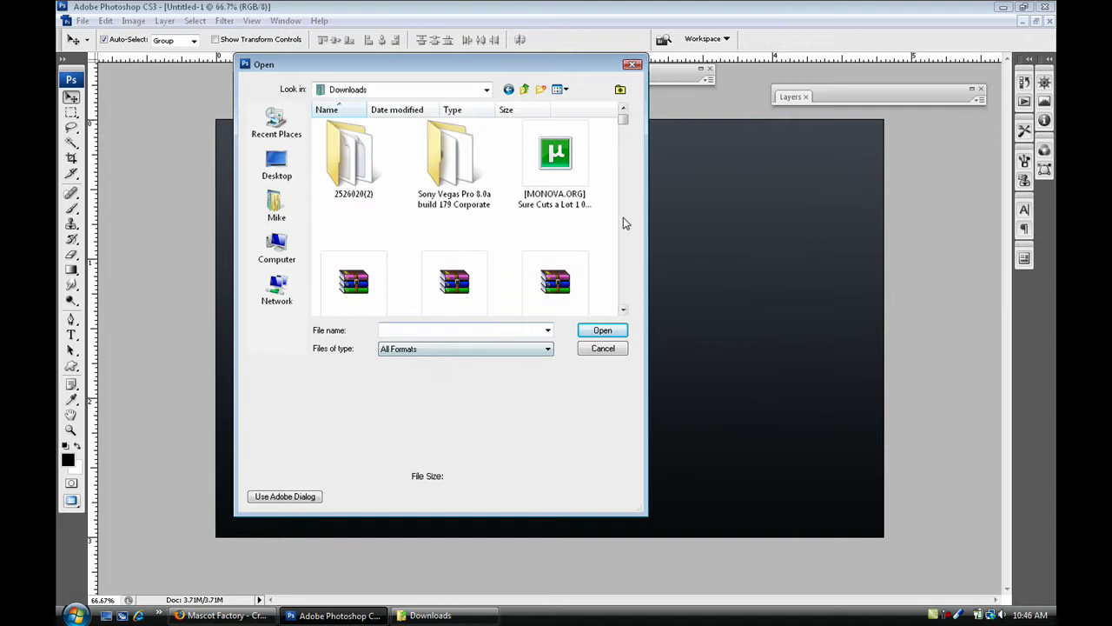
click(548, 350)
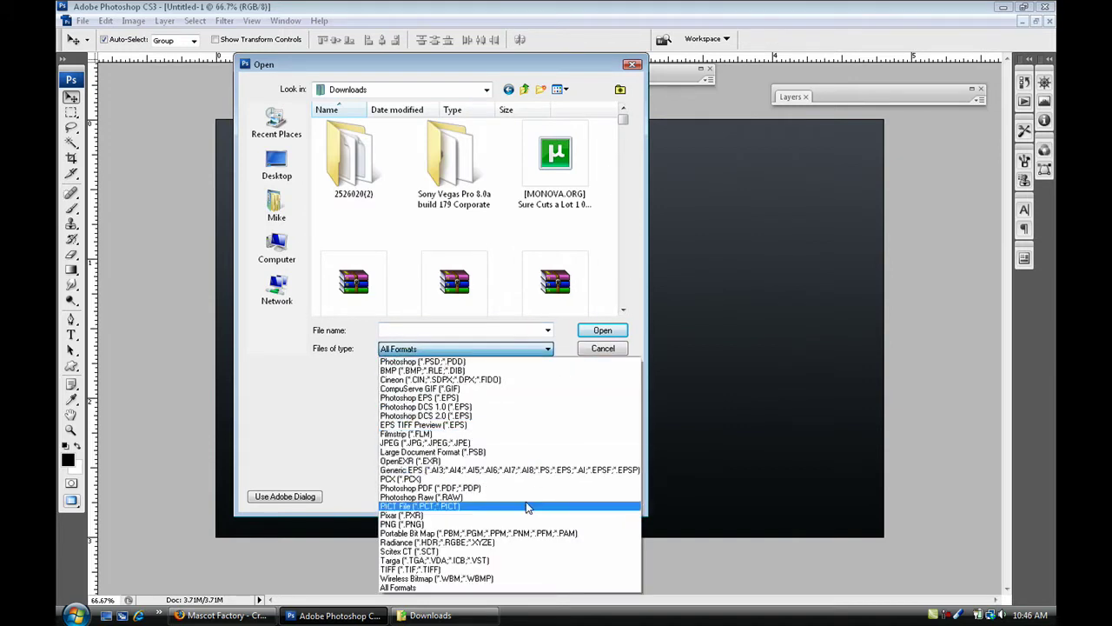
click(510, 503)
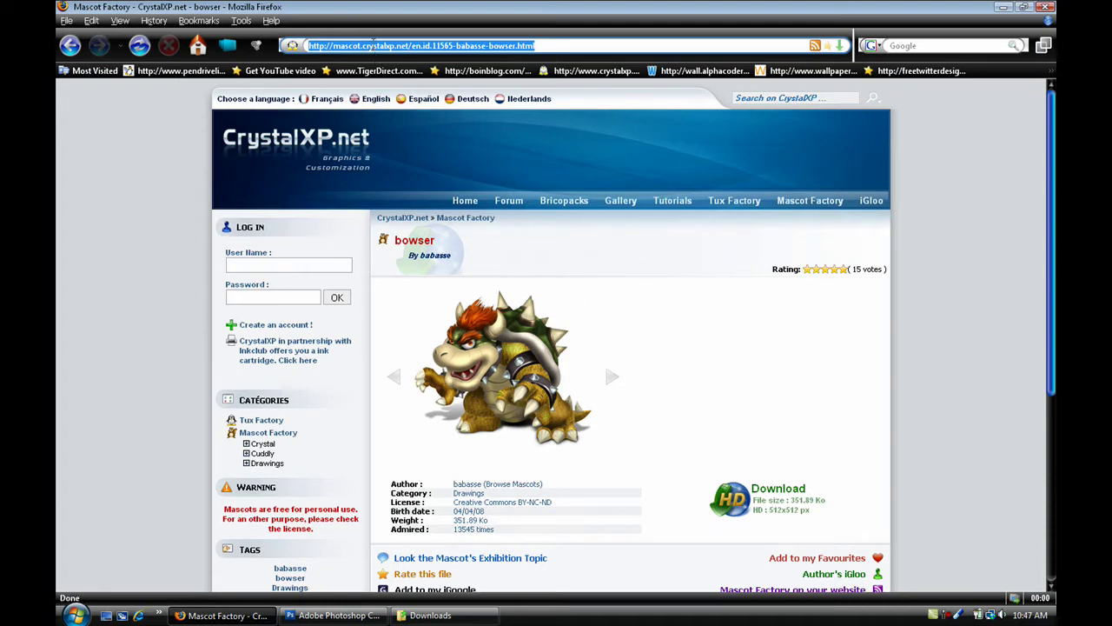
click(374, 41)
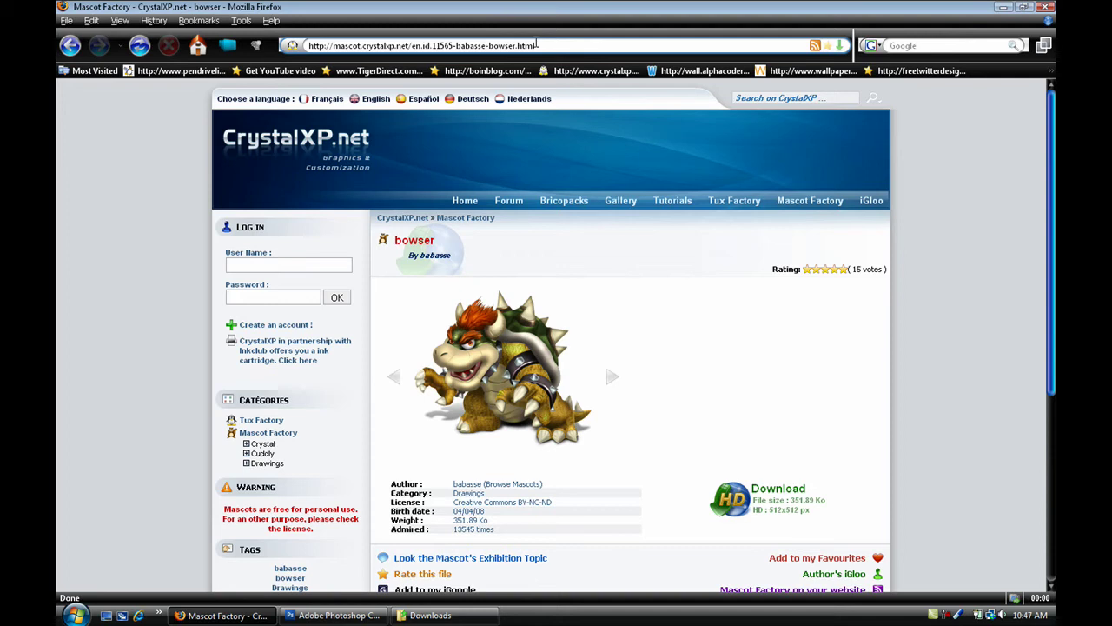
drag(538, 43, 304, 44)
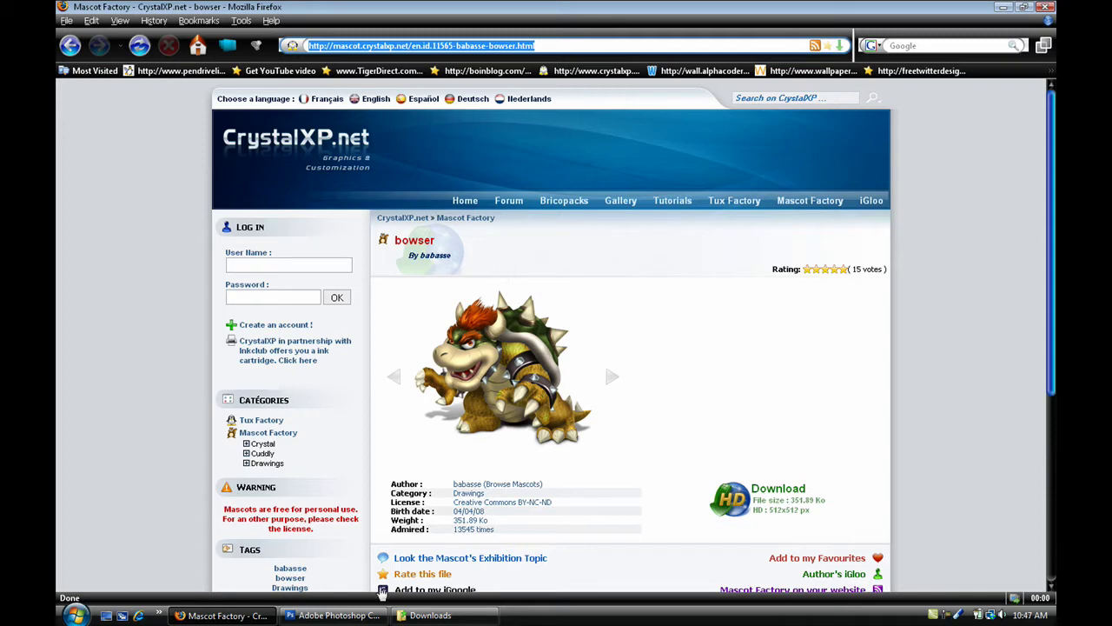
- Switch the Open dialog to Large Icons, open babasse-bowser.png, and float the document windows
click(322, 616)
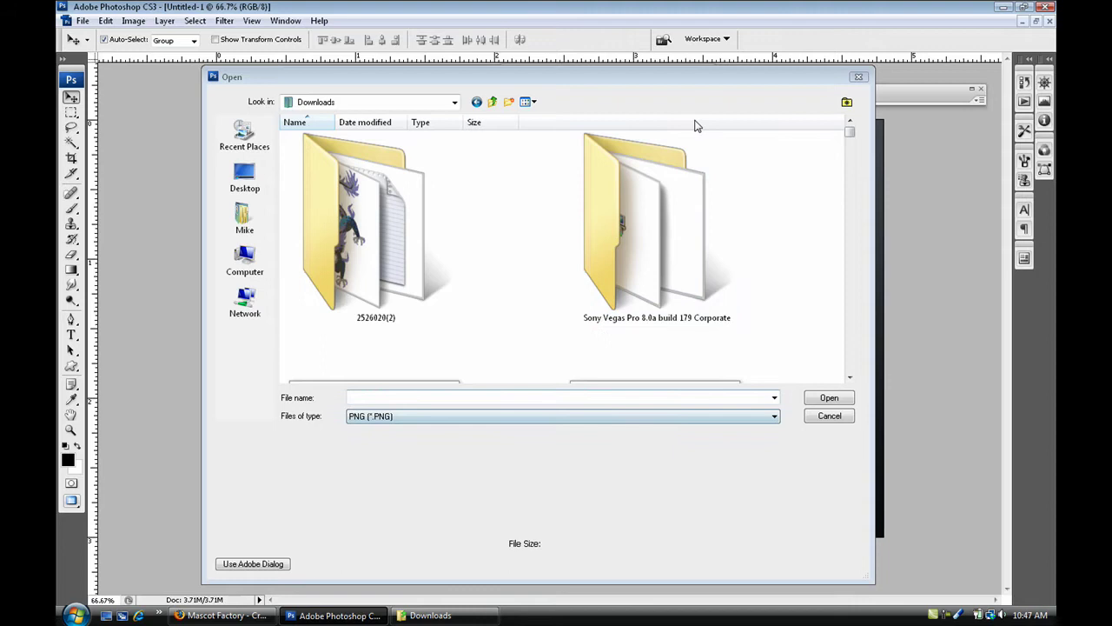
click(529, 102)
click(546, 135)
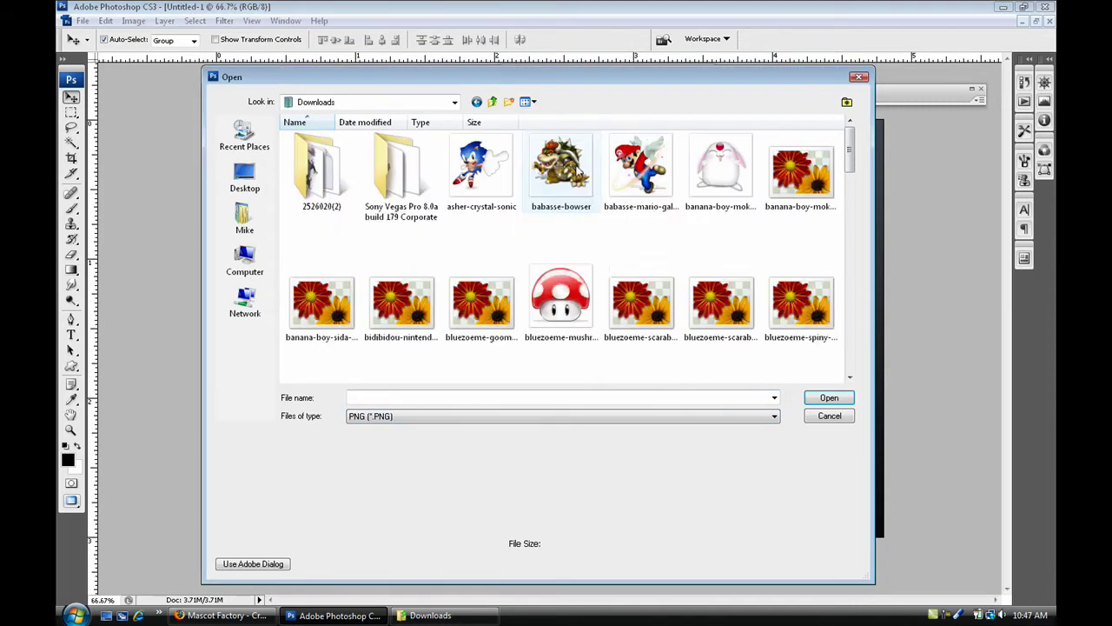
click(581, 186)
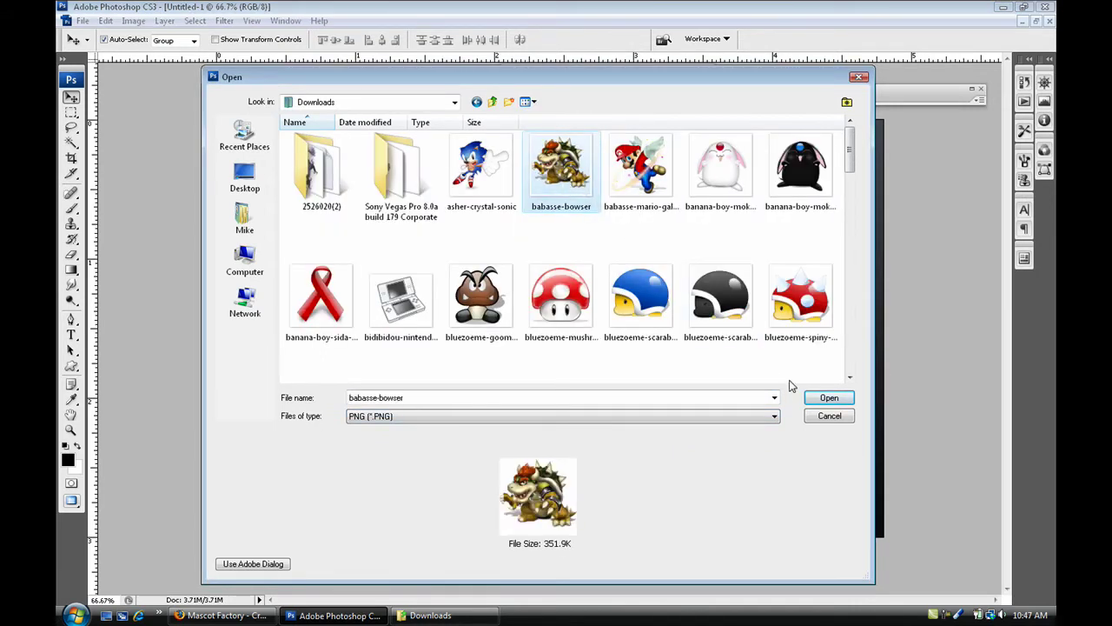
click(829, 397)
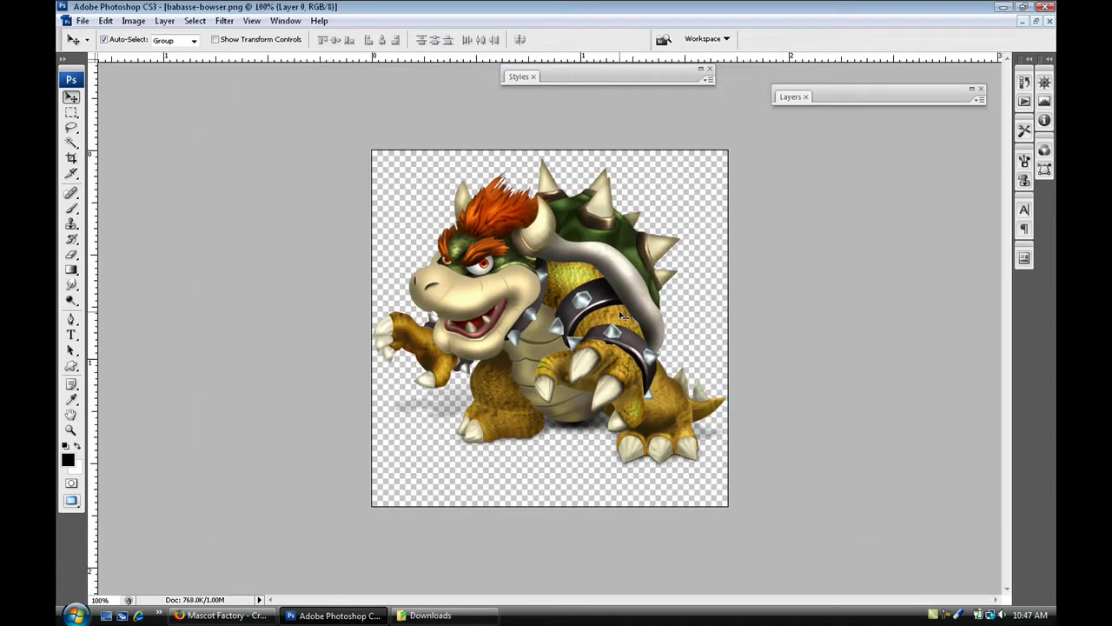
click(1036, 20)
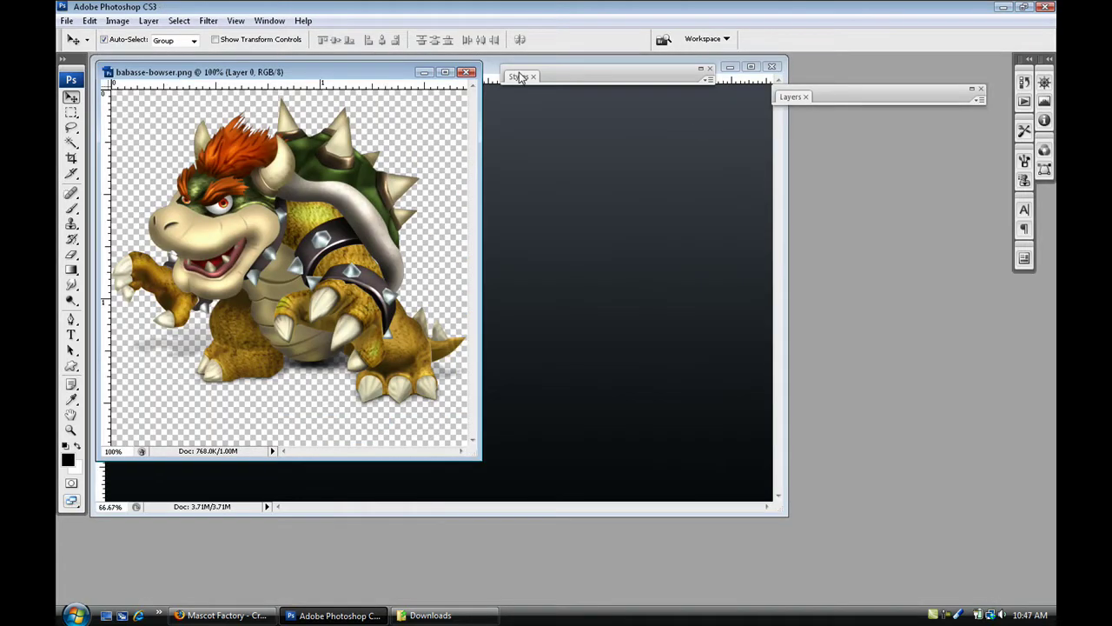
- Drag Bowser onto the gradient document, maximize it, and nudge Bowser up and left
drag(405, 73, 902, 83)
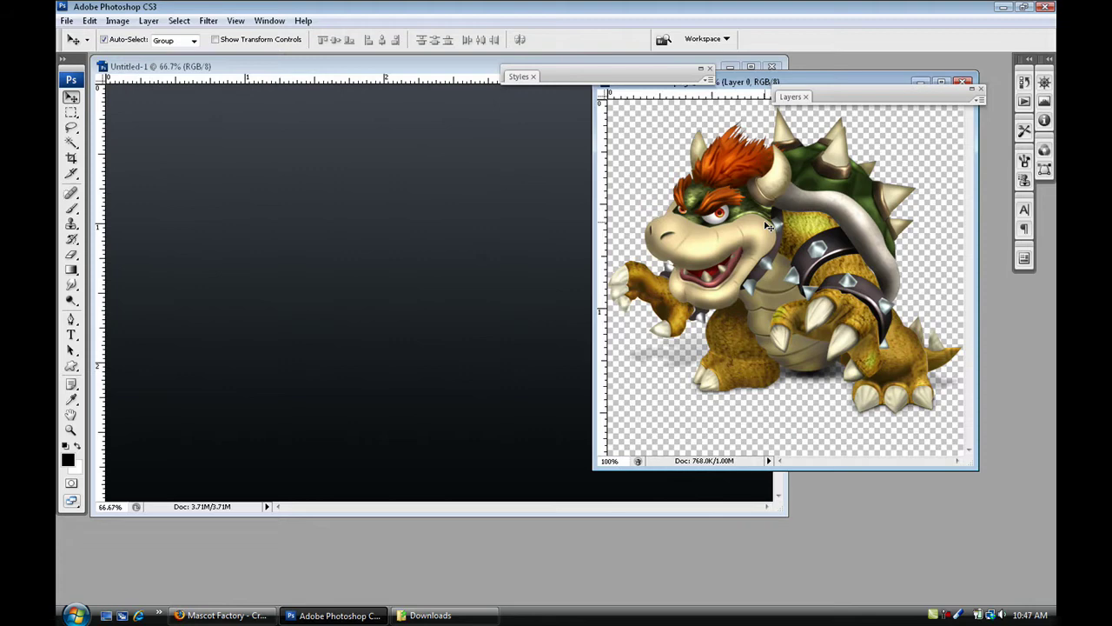
drag(768, 226, 421, 251)
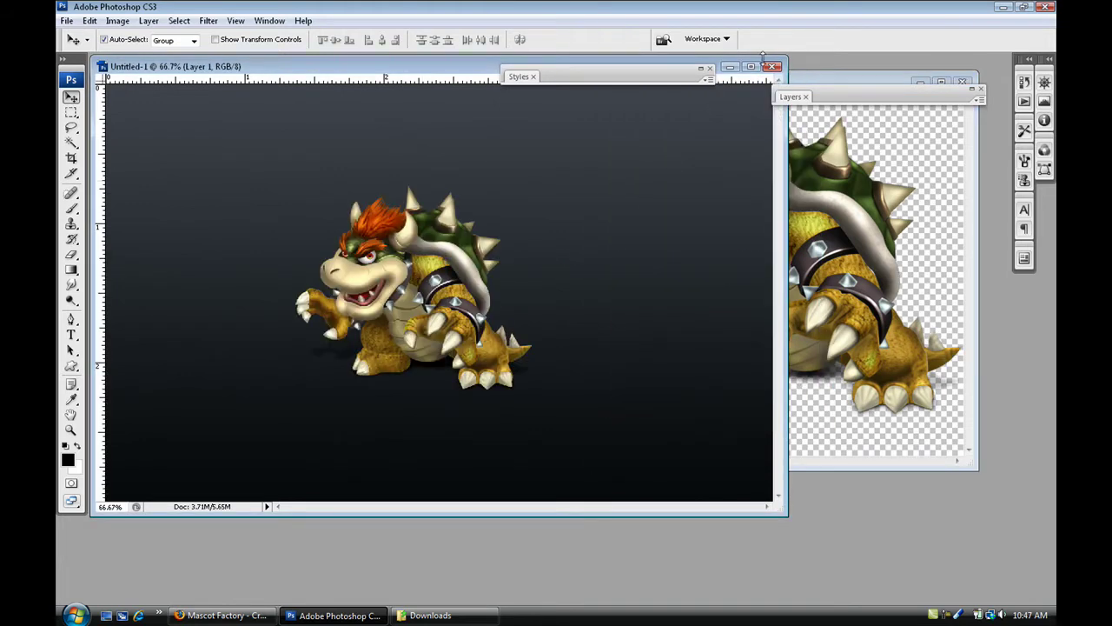
click(750, 66)
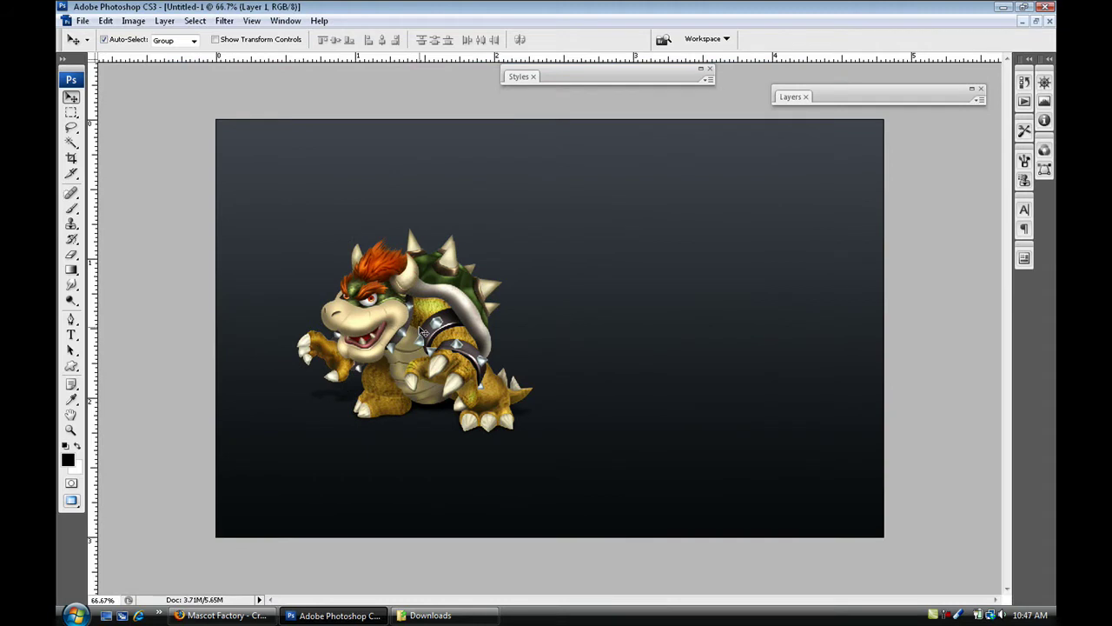
drag(423, 332, 405, 322)
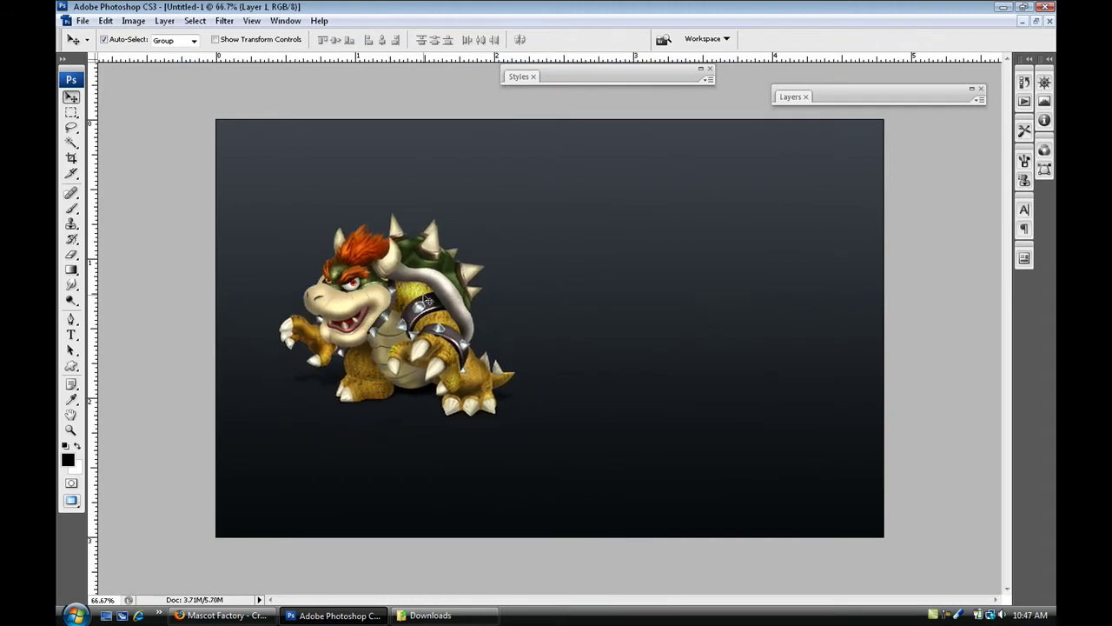
- Convert Bowser's Layer 1 into a Smart Object
double_click(826, 101)
right_click(863, 160)
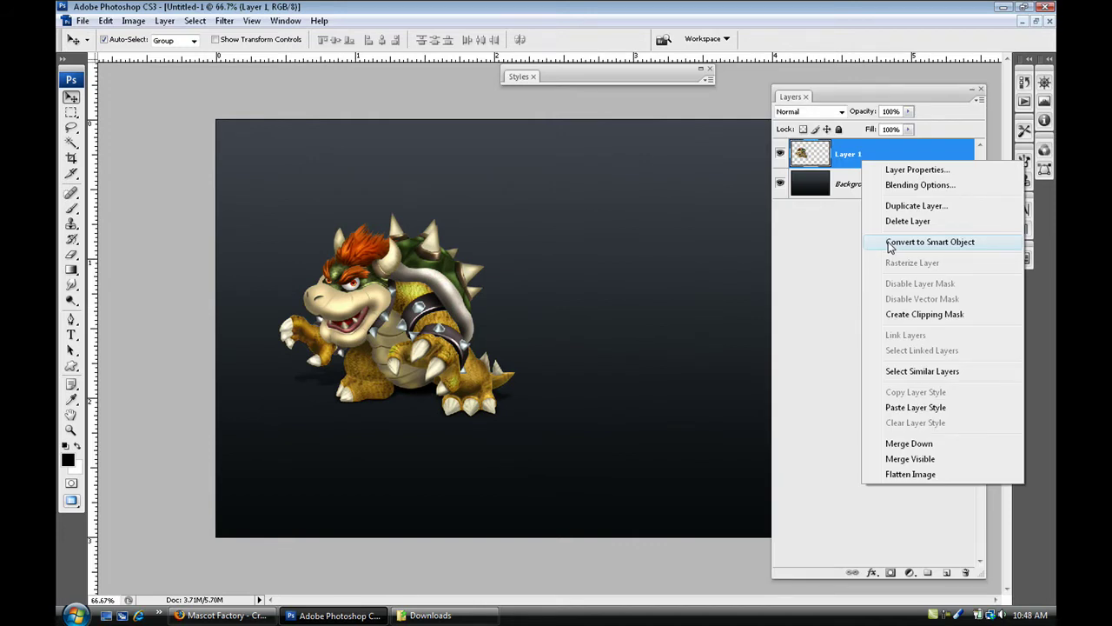
click(890, 243)
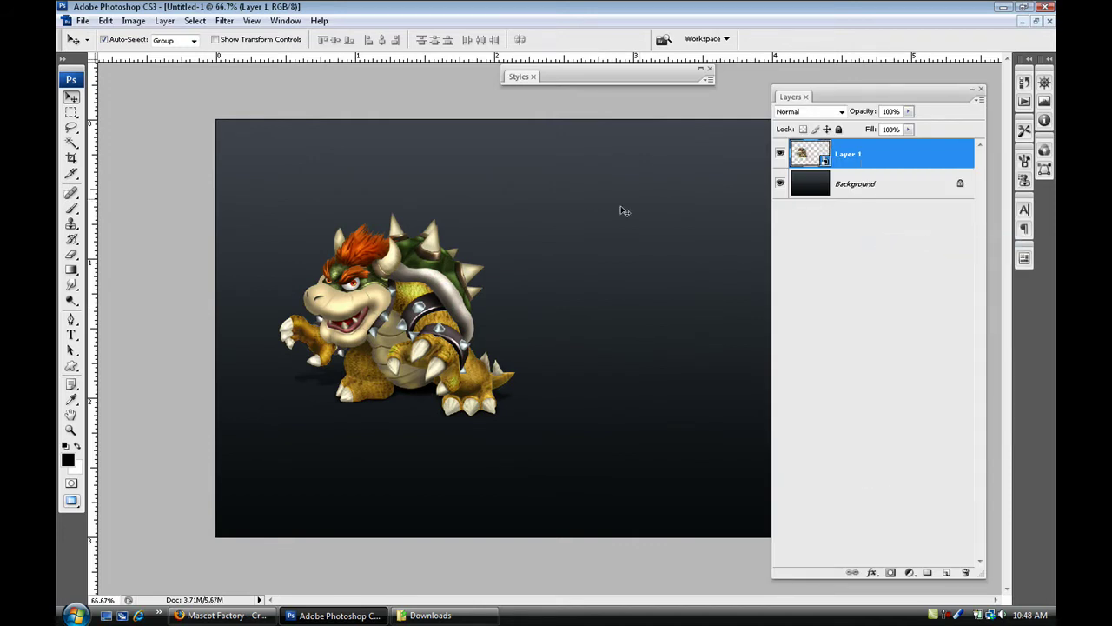
double_click(858, 100)
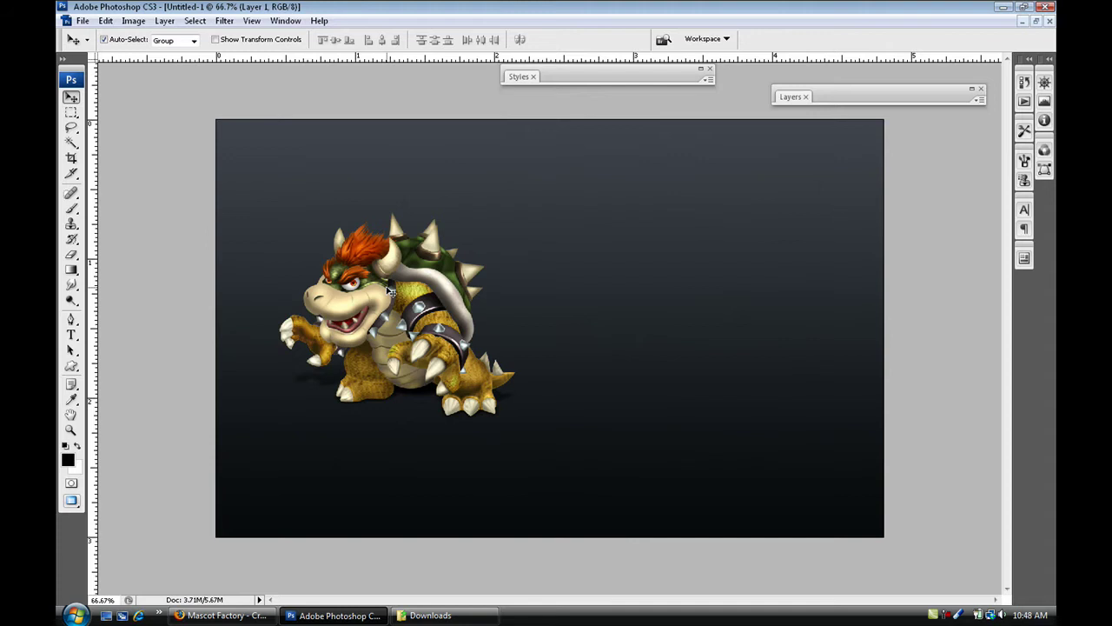
- Free Transform Bowser up to 143.1% and commit, then call up the Open dialog
key(ctrl+t)
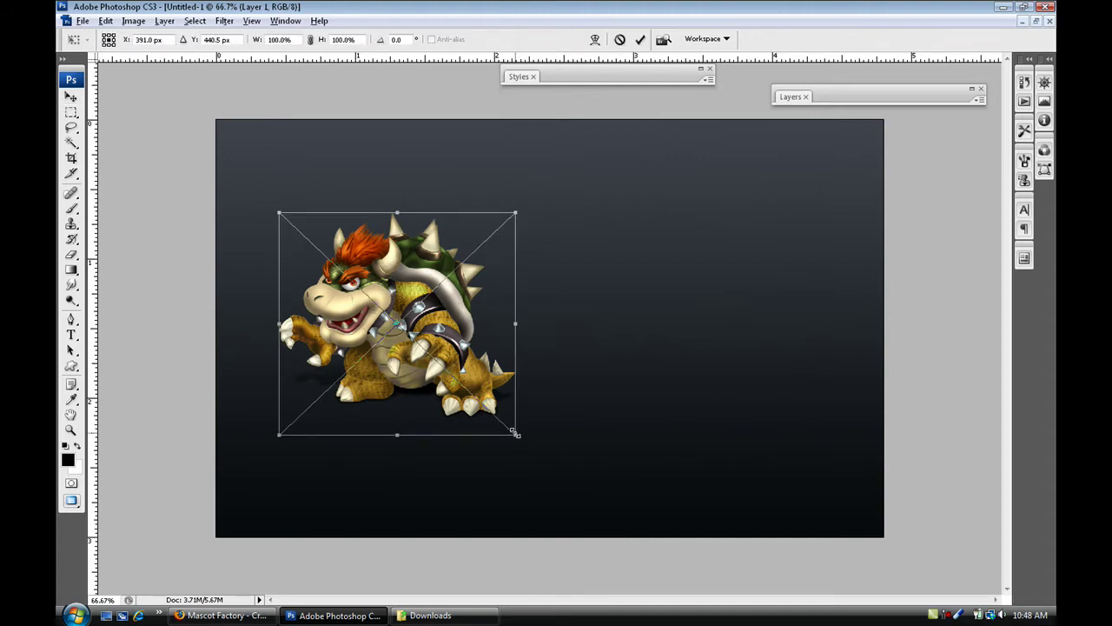
drag(515, 431, 561, 493)
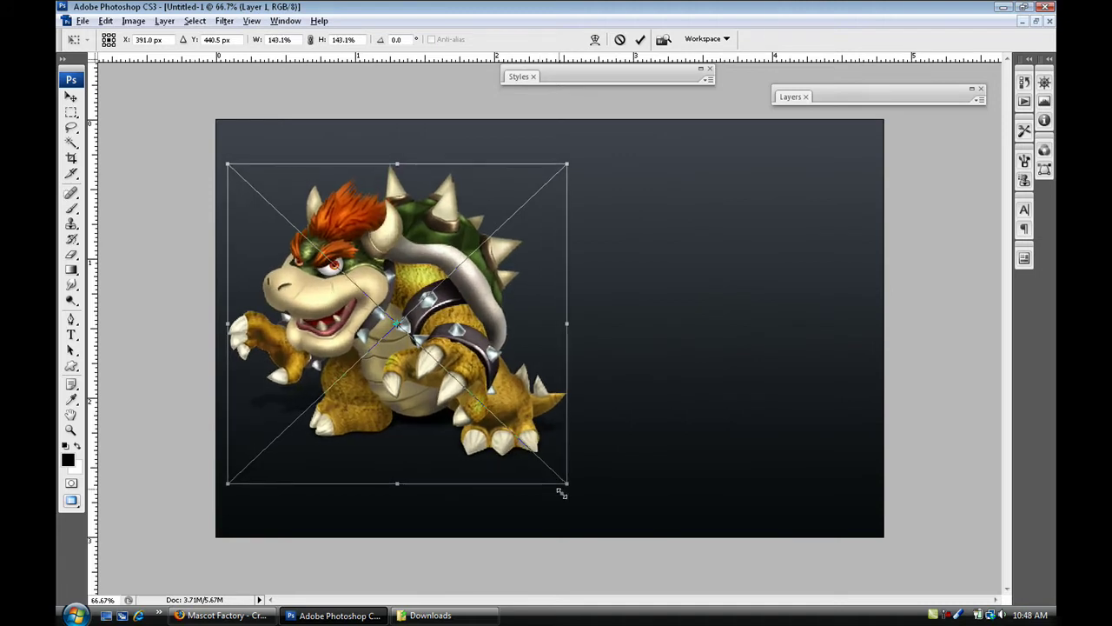
key(Return)
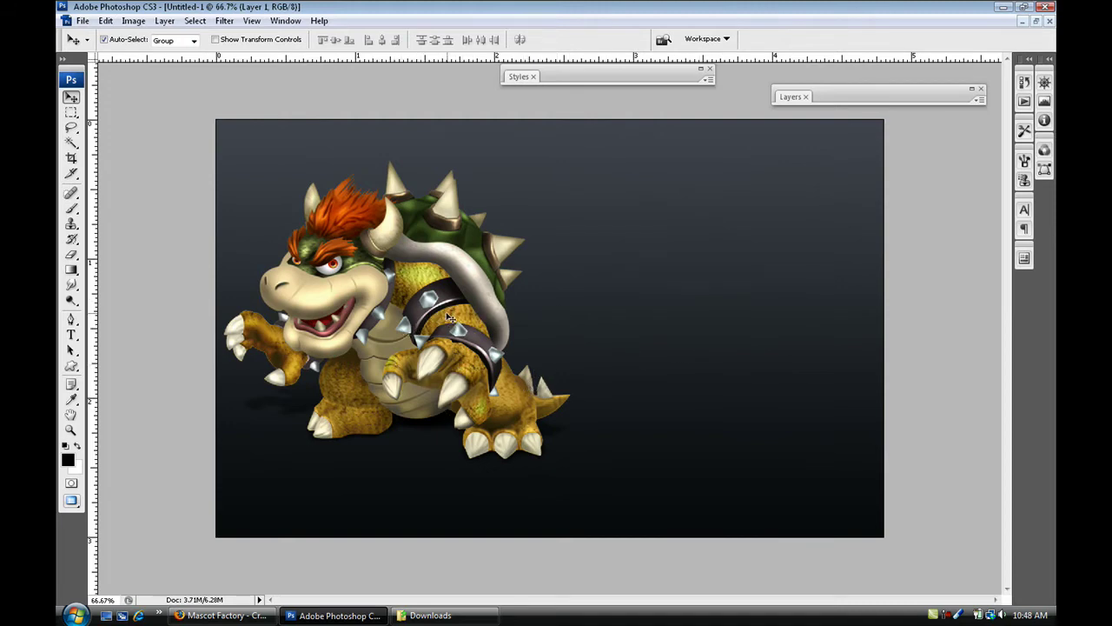
key(ctrl+o)
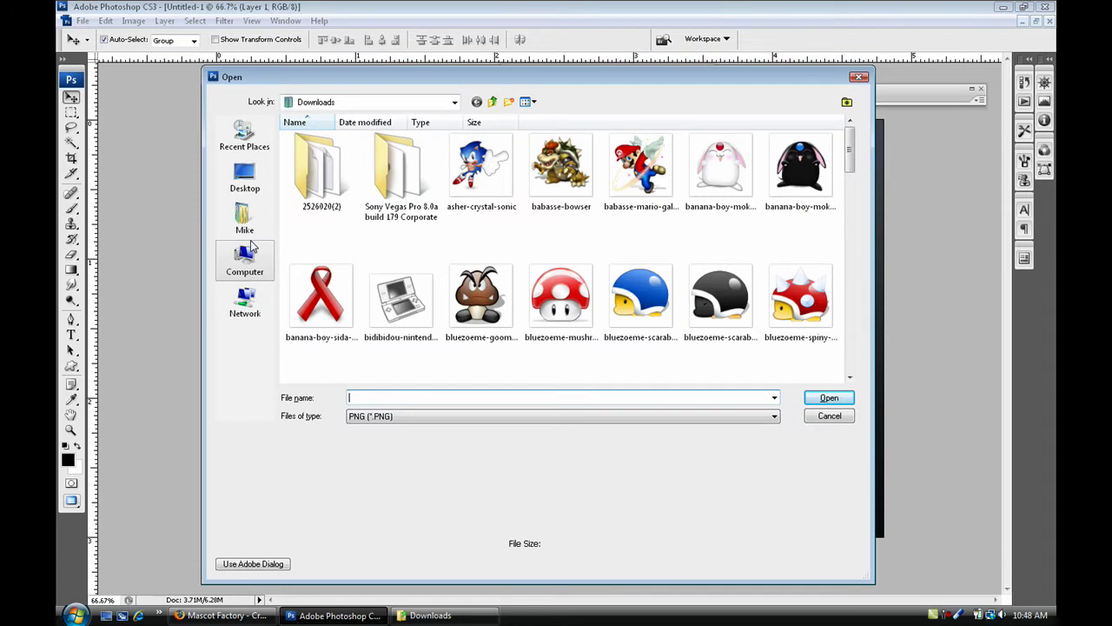
- Look through the Pictures folder thumbnails, then cancel the Open dialog without opening anything
click(249, 229)
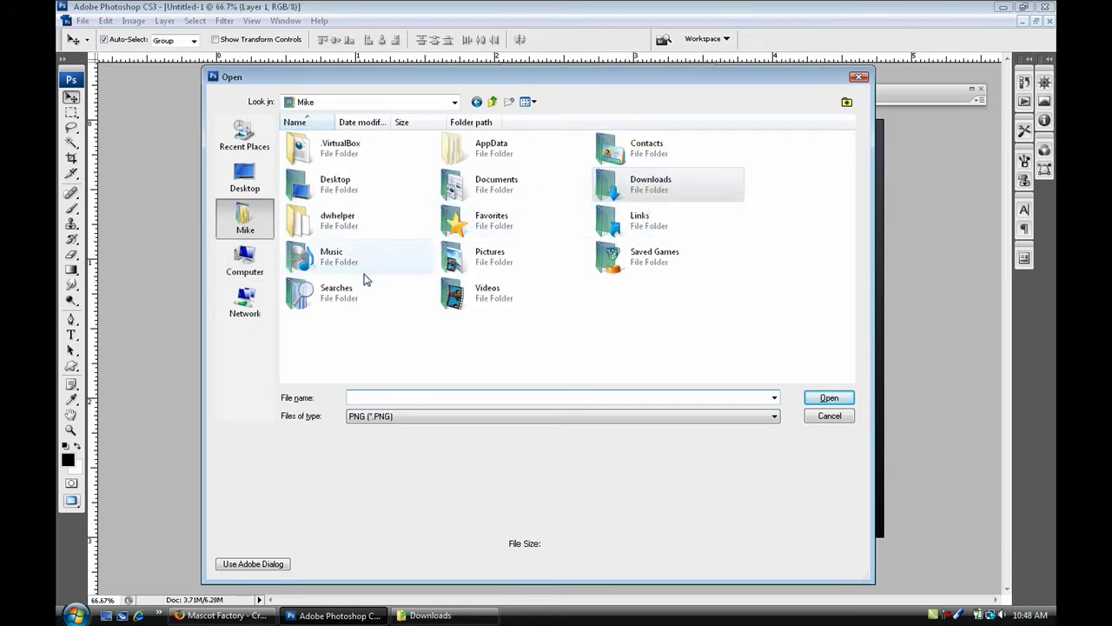
double_click(526, 258)
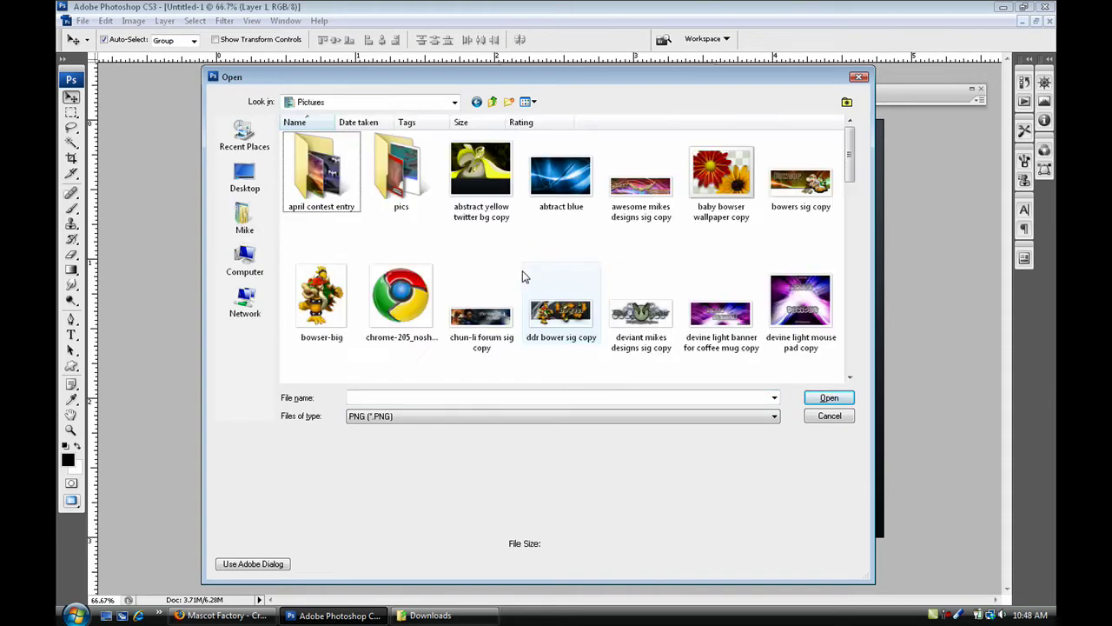
scroll(547, 252, down, 15)
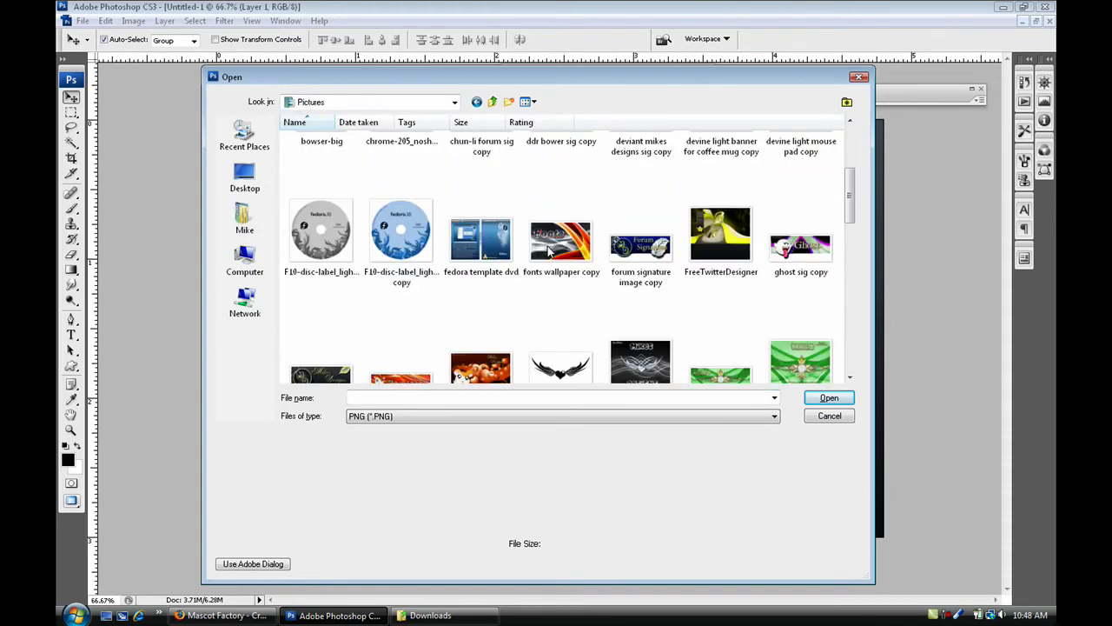
scroll(548, 252, down, 2)
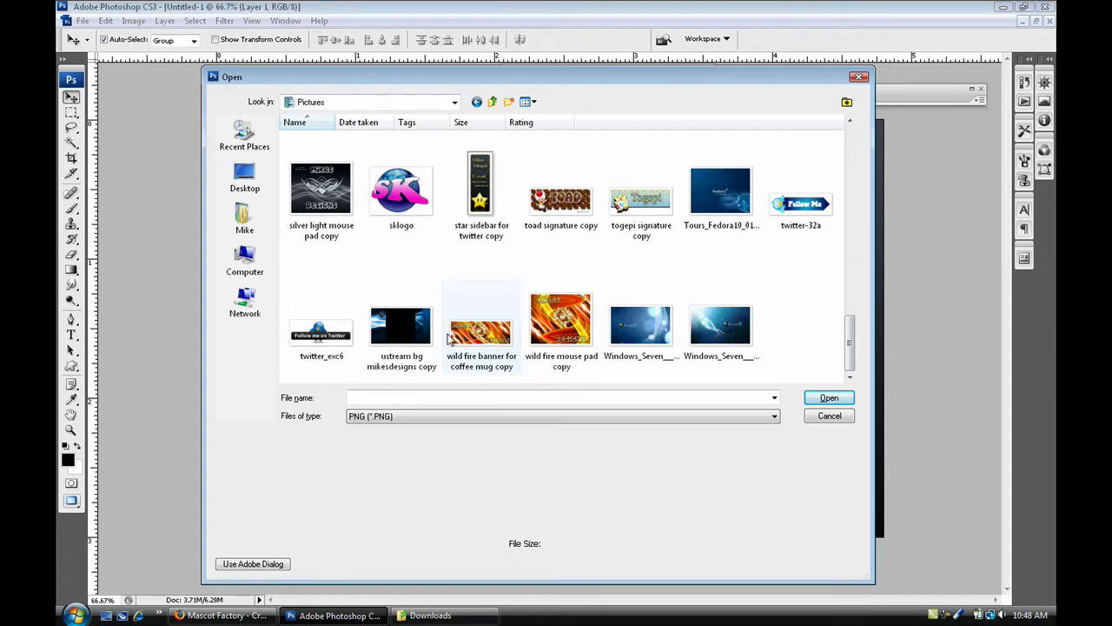
click(834, 416)
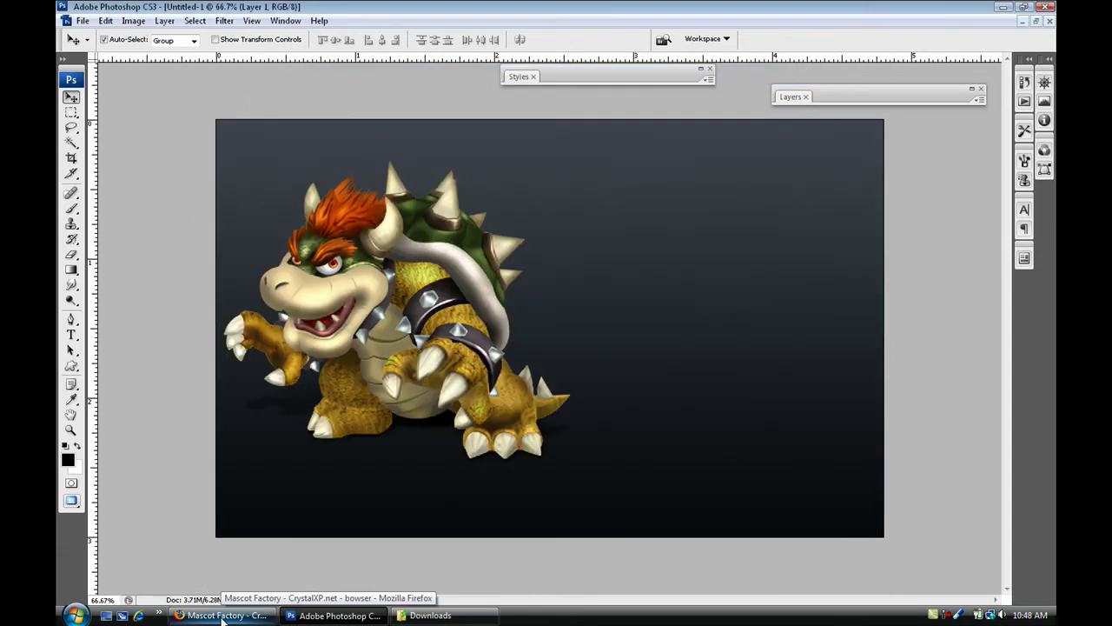
- In Firefox, browse Wallpaper Abyss's Abstract list and open the 1280×1024 Abstract - Cool light-streak wallpaper
click(223, 615)
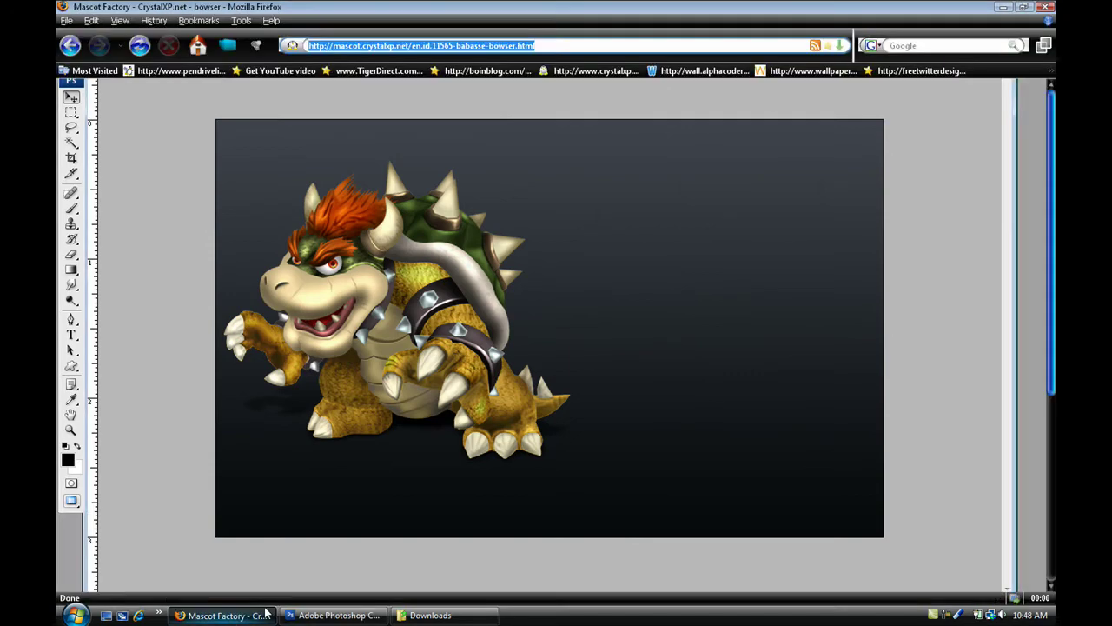
click(698, 70)
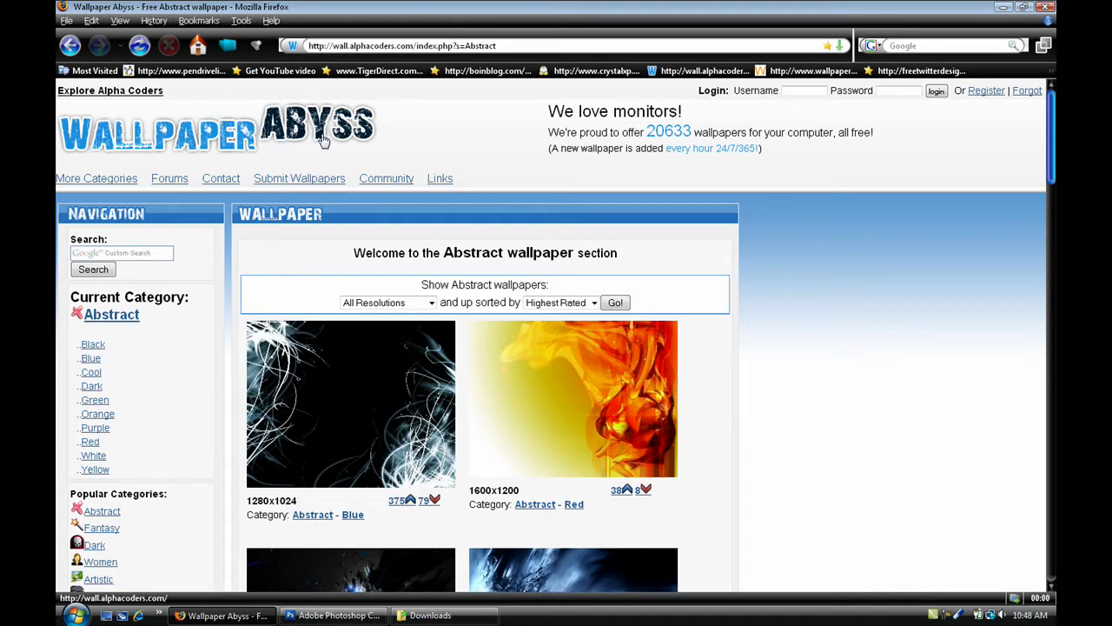
click(429, 45)
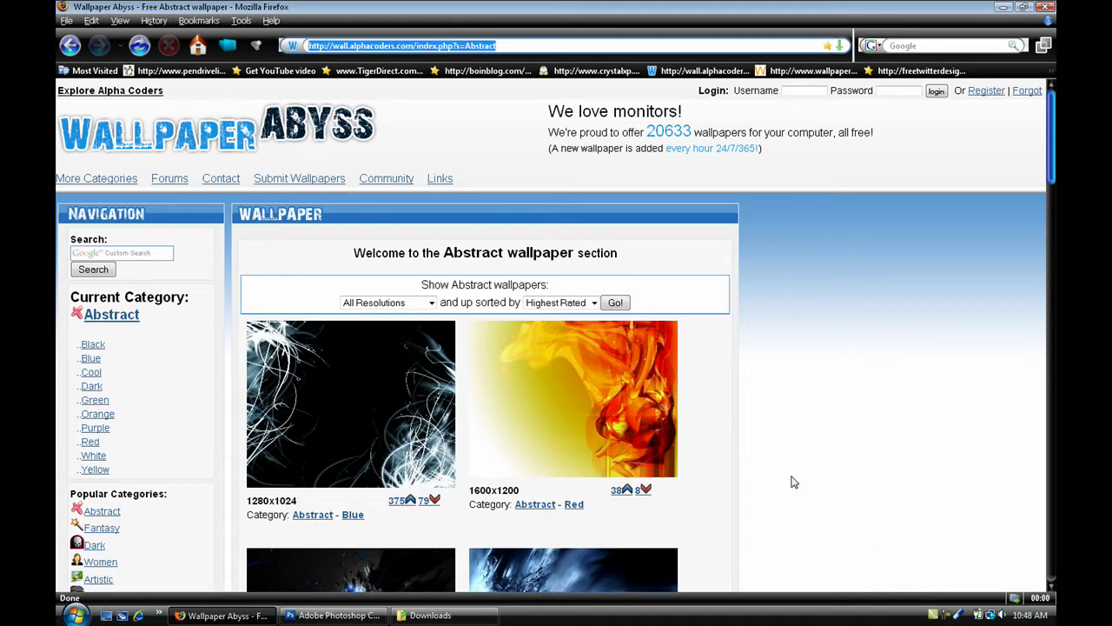
click(752, 469)
scroll(739, 480, down, 3)
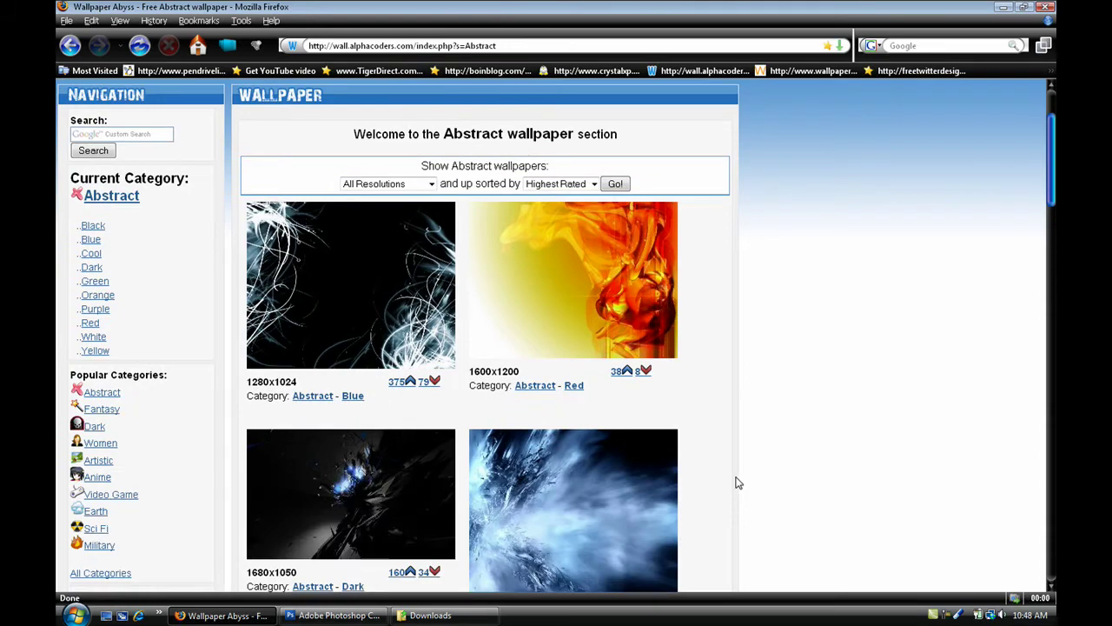
scroll(735, 482, down, 14)
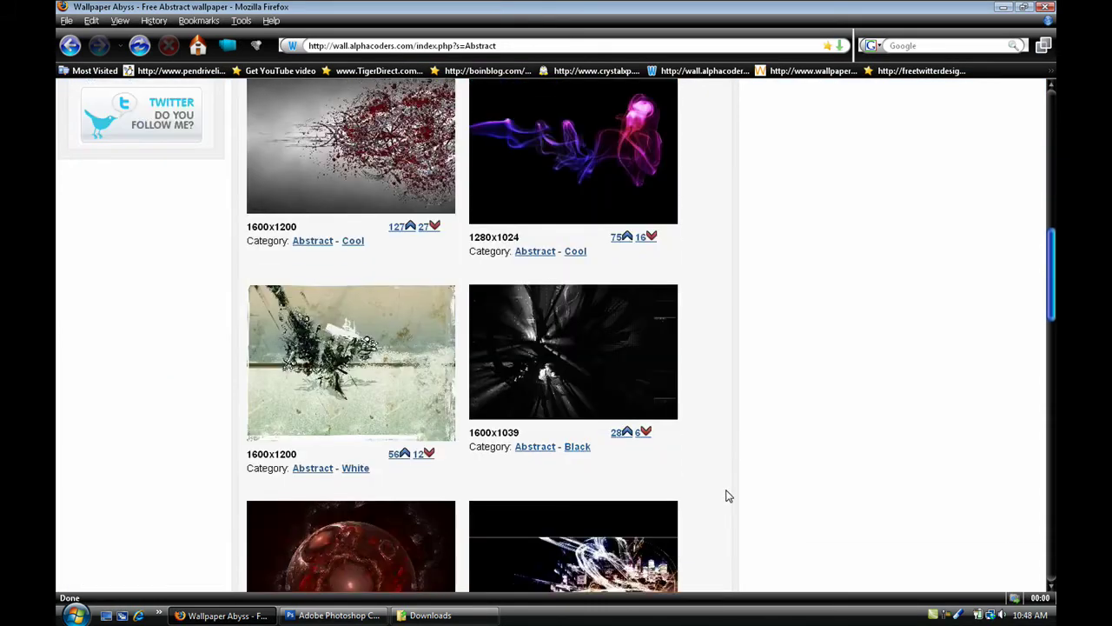
scroll(728, 496, down, 10)
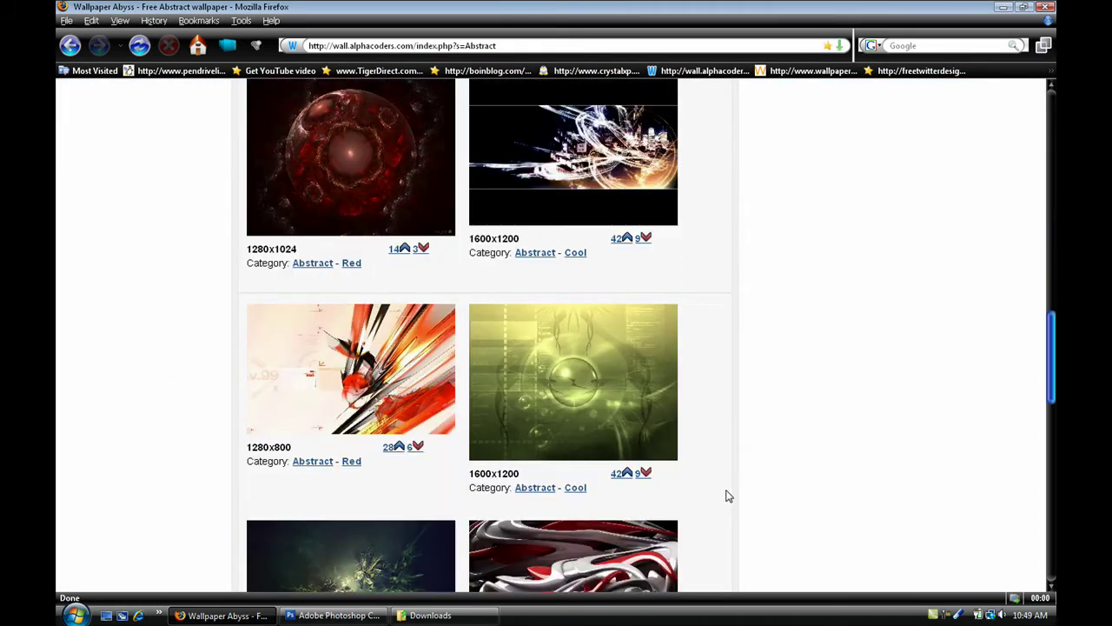
scroll(728, 495, down, 12)
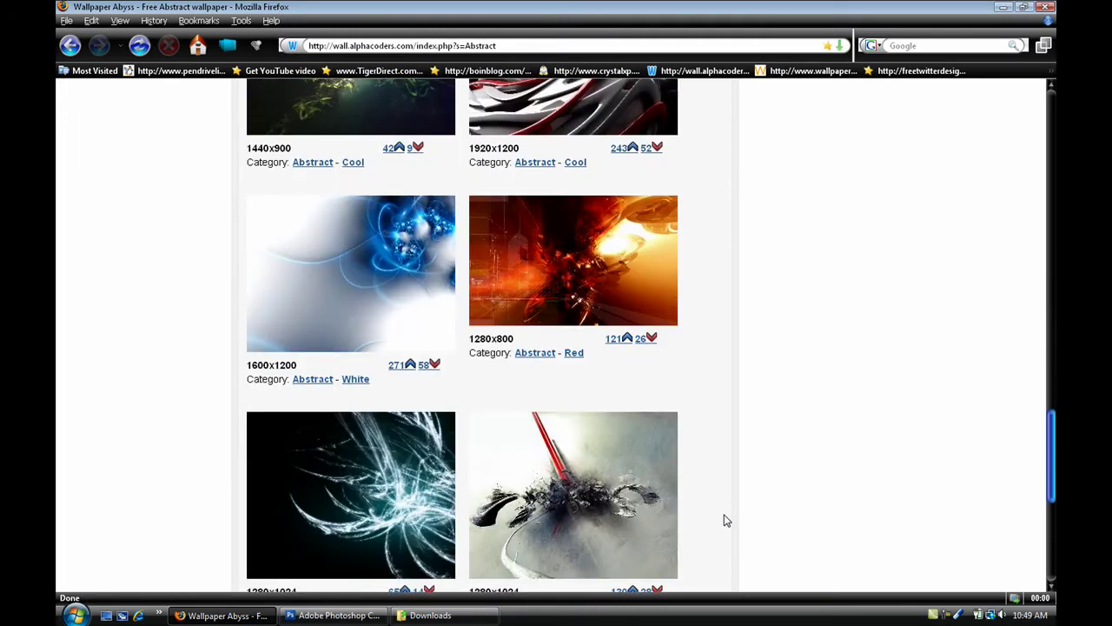
click(368, 519)
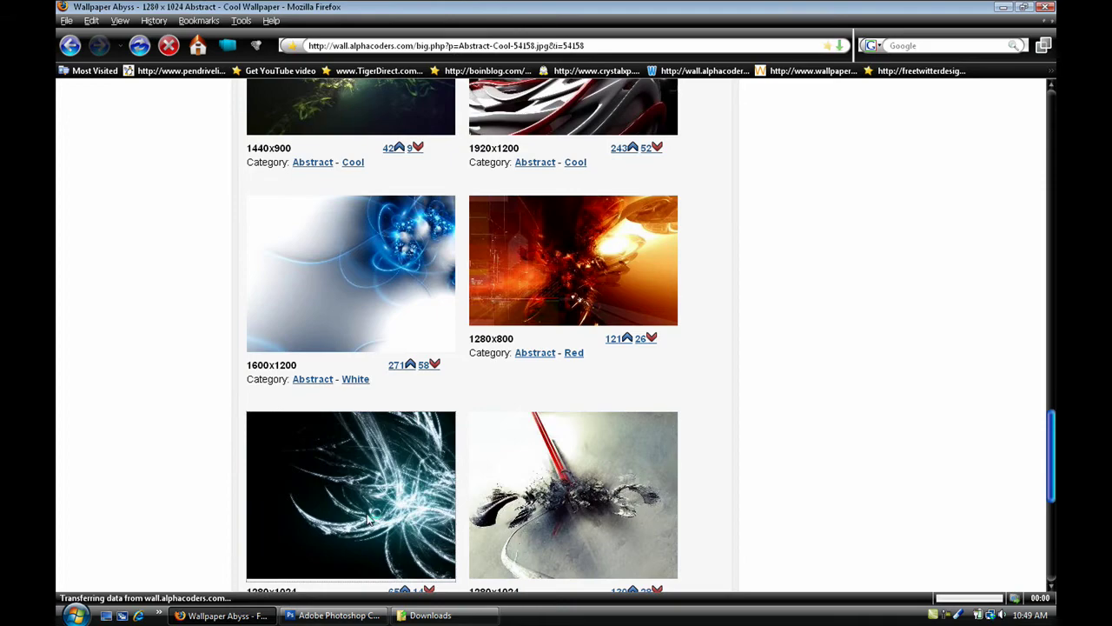
scroll(369, 518, down, 5)
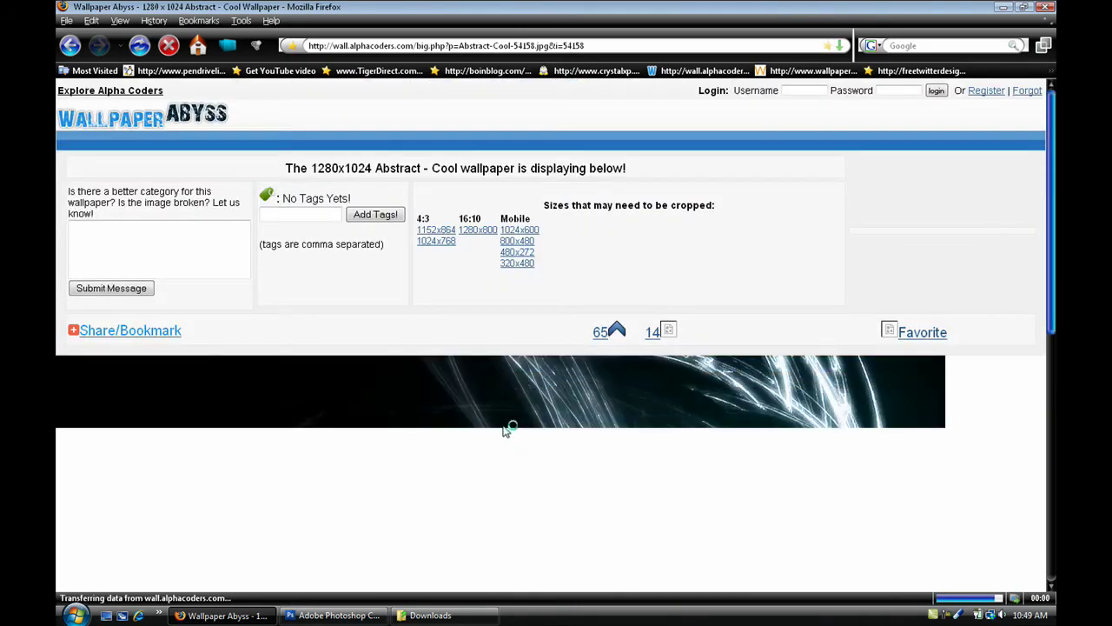
scroll(484, 442, down, 8)
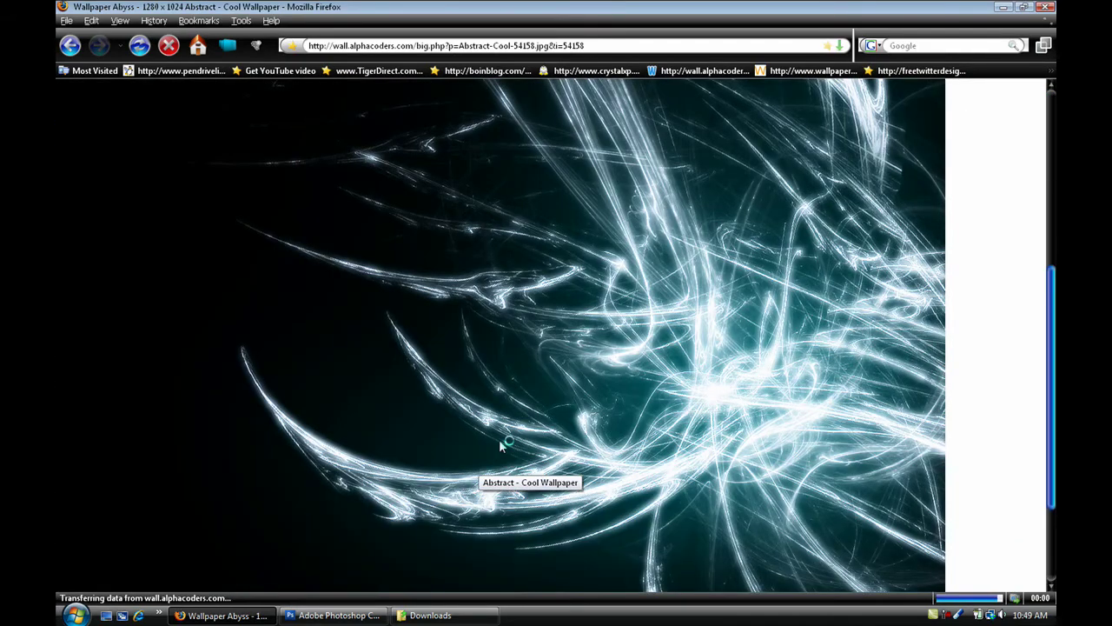
- Save the light-streak wallpaper to the Desktop as Abstract-Cool-54158.jpg, copying its file name
right_click(500, 439)
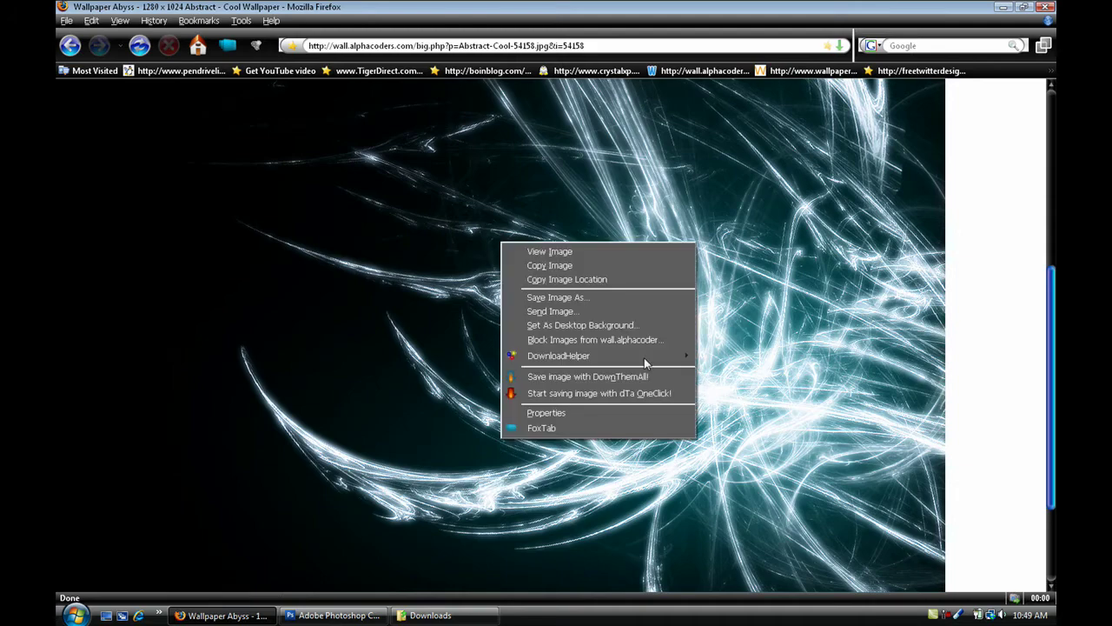
click(608, 298)
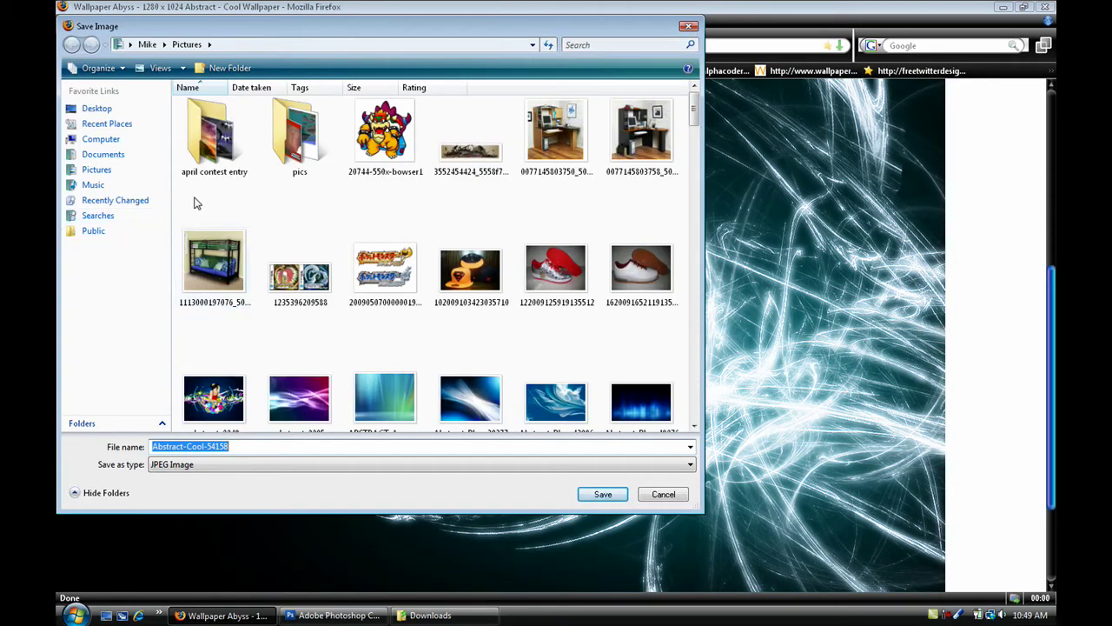
click(95, 108)
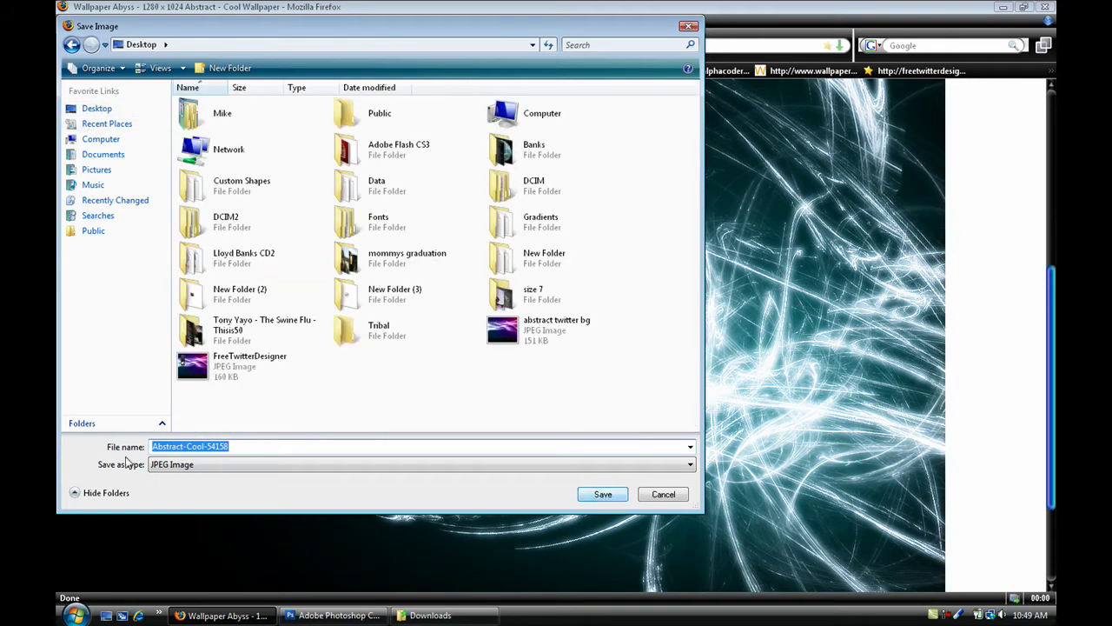
right_click(173, 448)
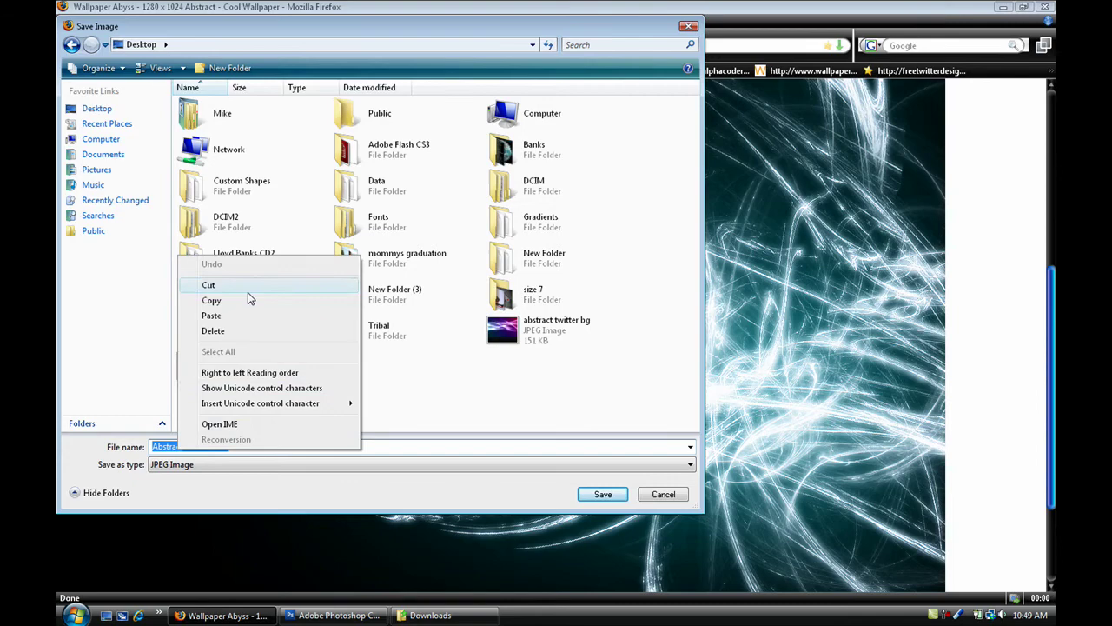
click(541, 504)
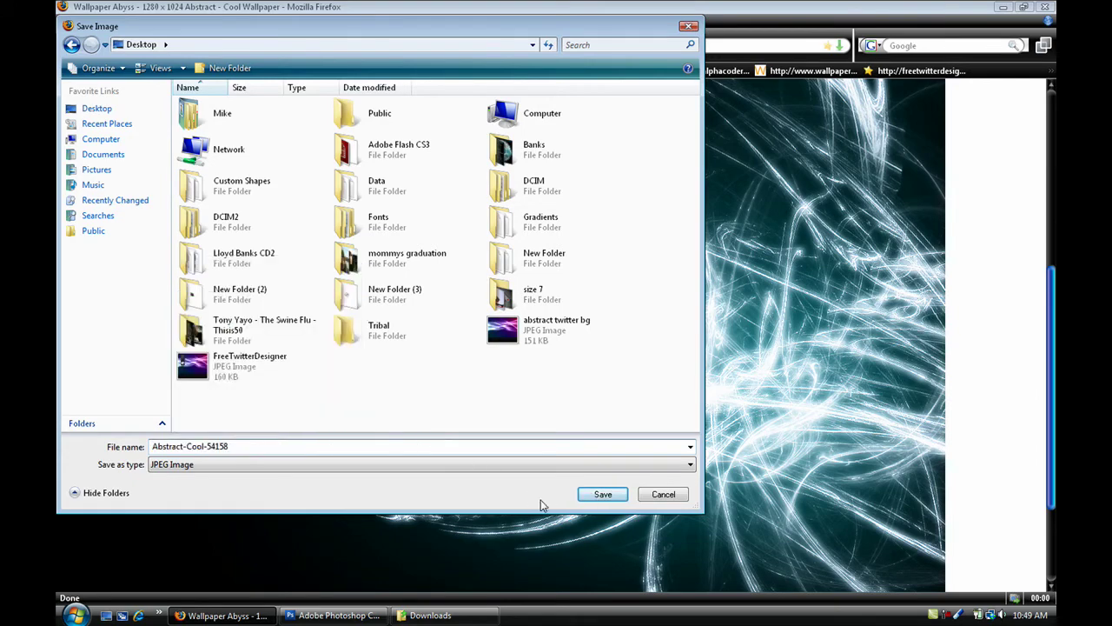
click(598, 494)
click(460, 618)
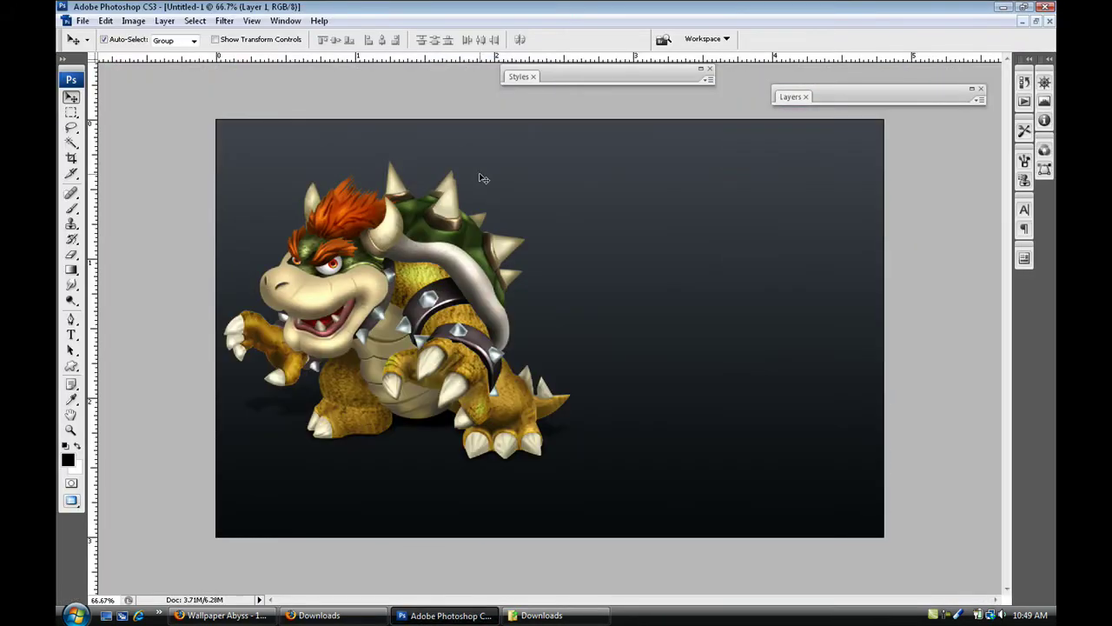
- Start File > Open on the Desktop folder and paste the copied file name
click(82, 20)
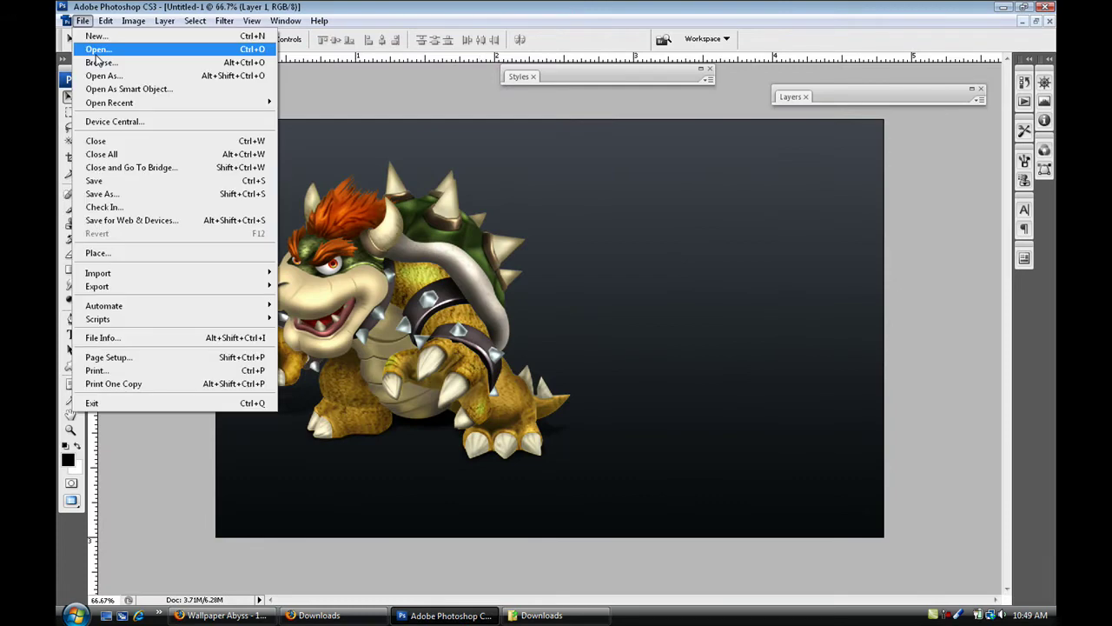
click(97, 52)
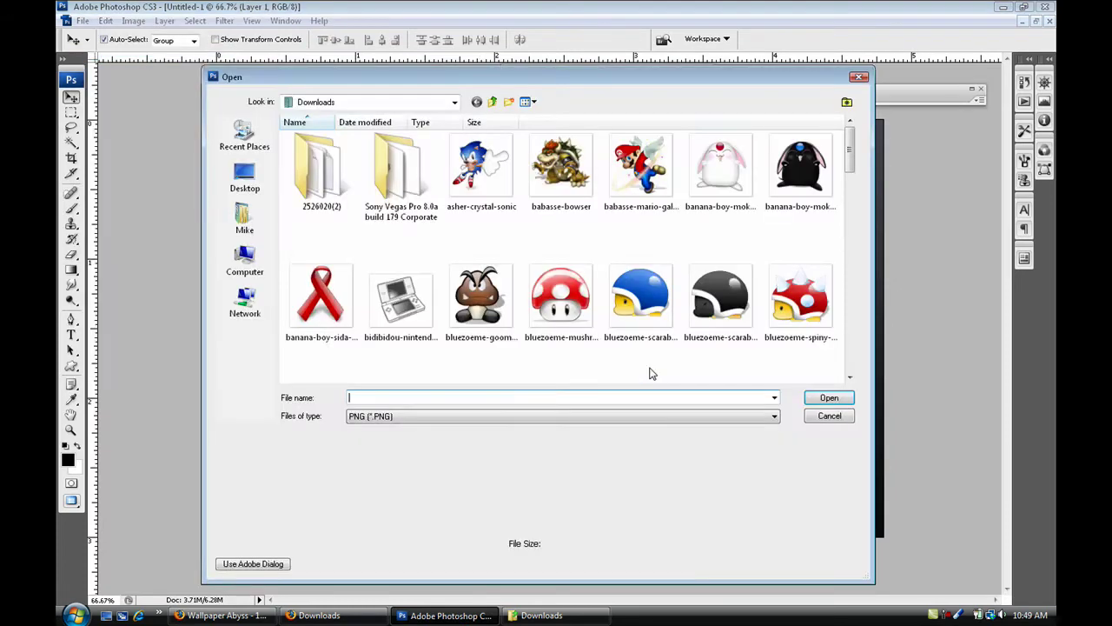
click(255, 185)
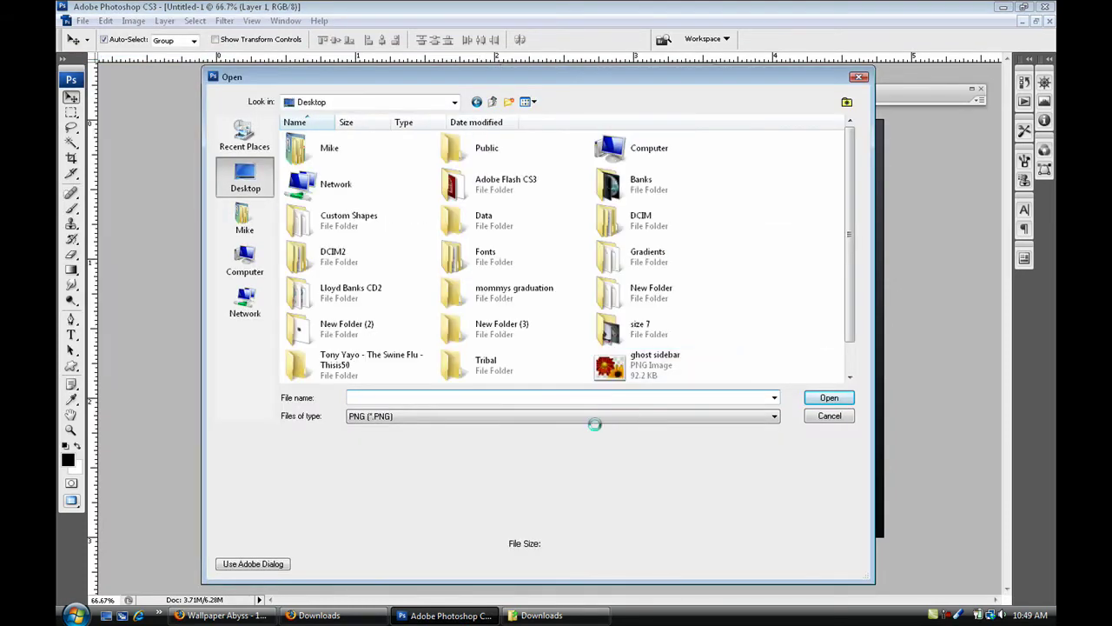
scroll(848, 291, down, 1)
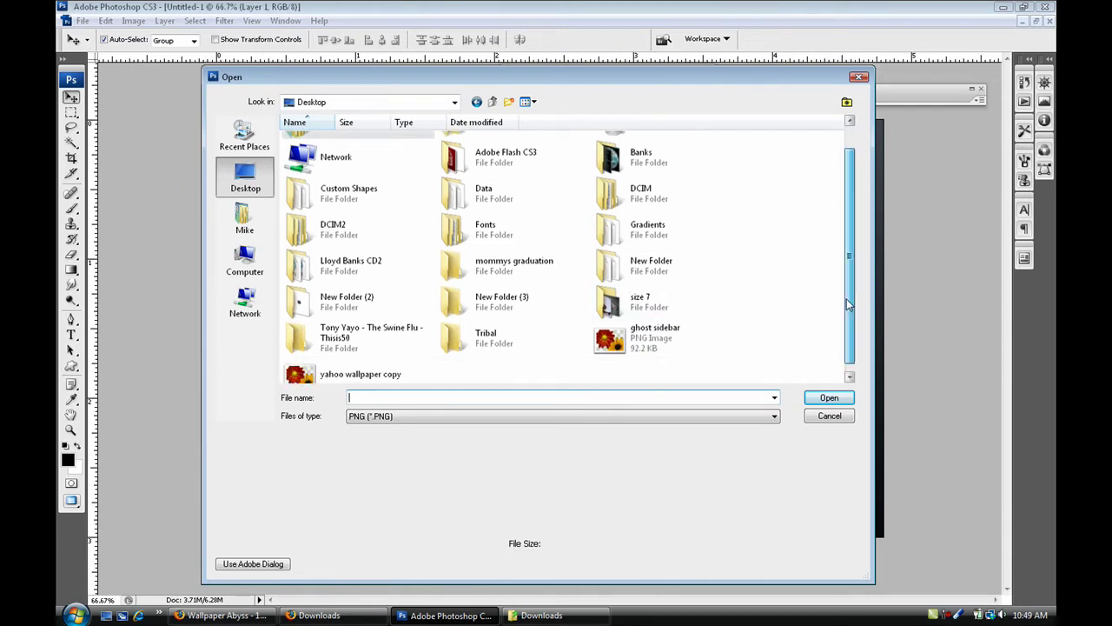
right_click(414, 397)
click(457, 460)
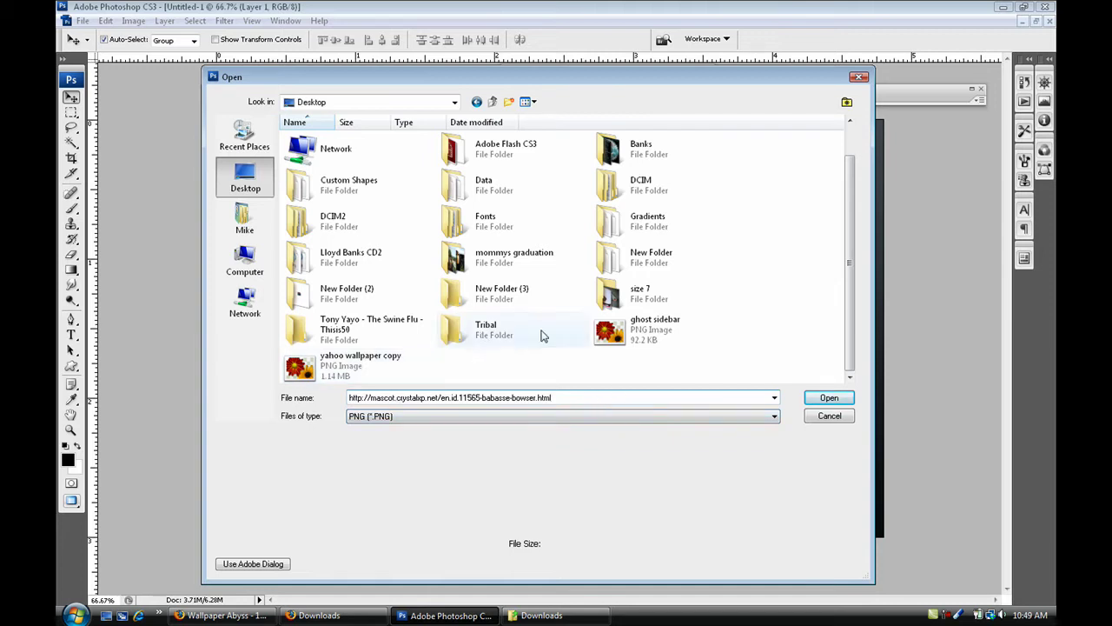
- Set Files of type to All Formats and open Abstract-Cool-54158.jpg
click(573, 422)
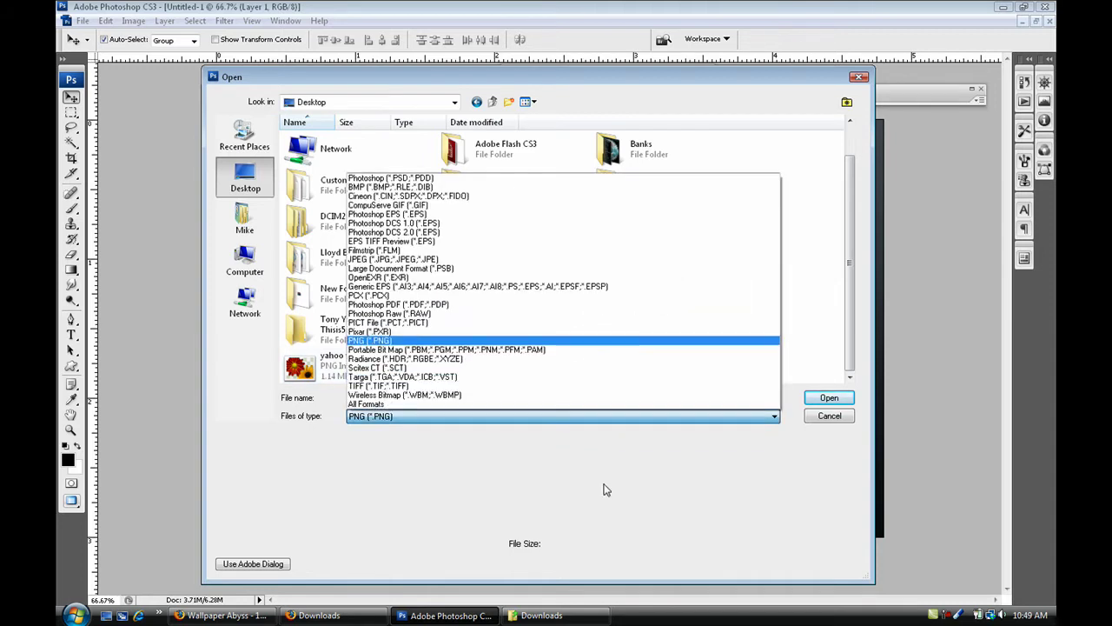
click(570, 405)
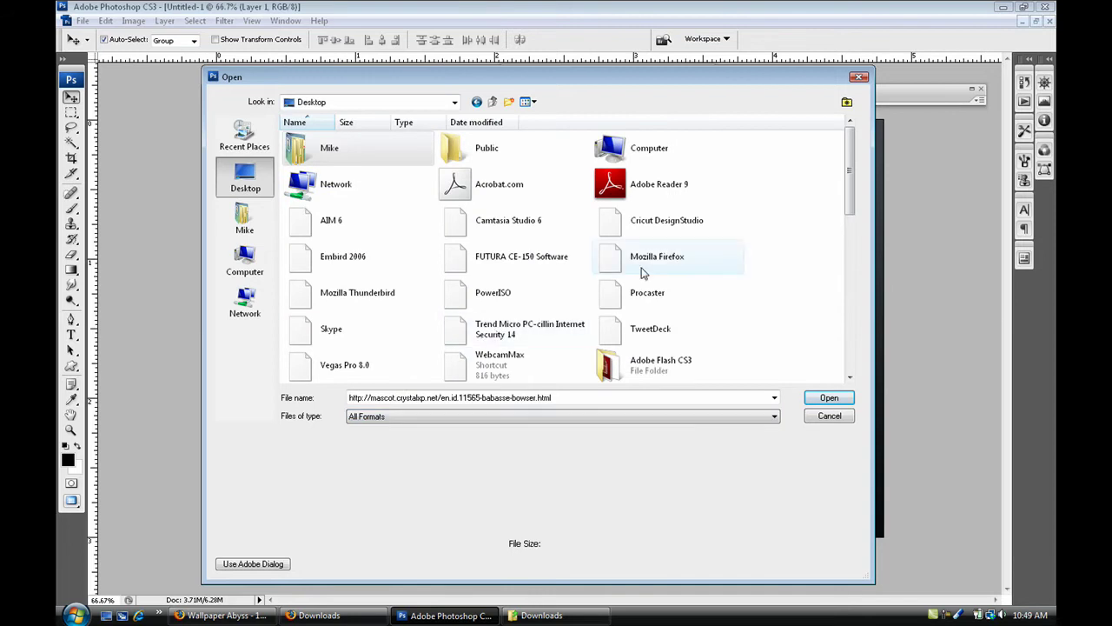
drag(851, 160, 847, 313)
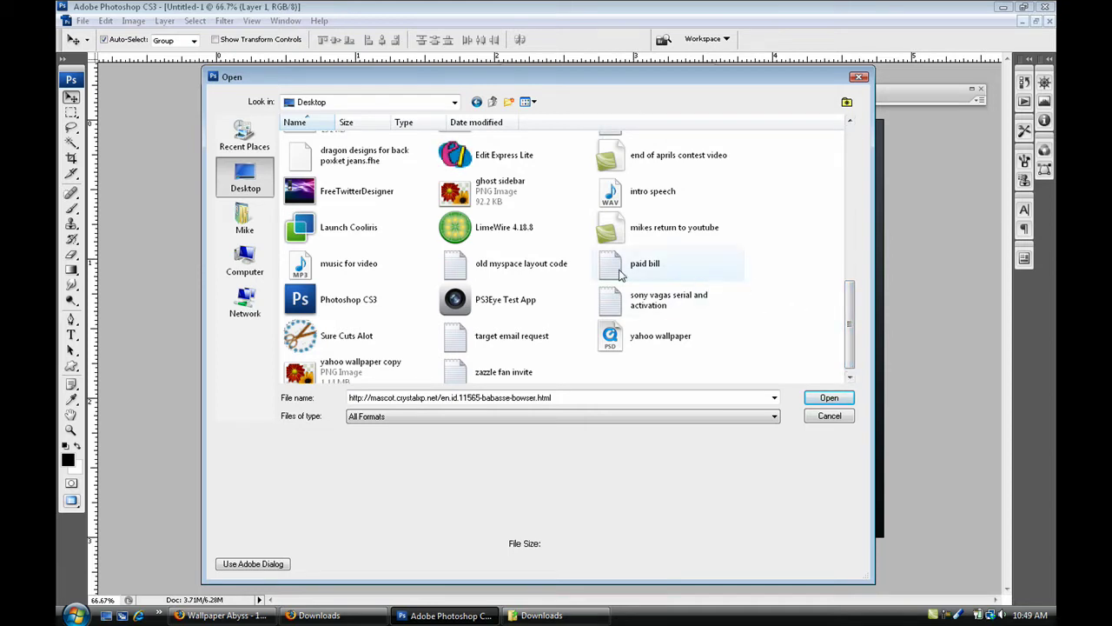
drag(853, 304, 855, 271)
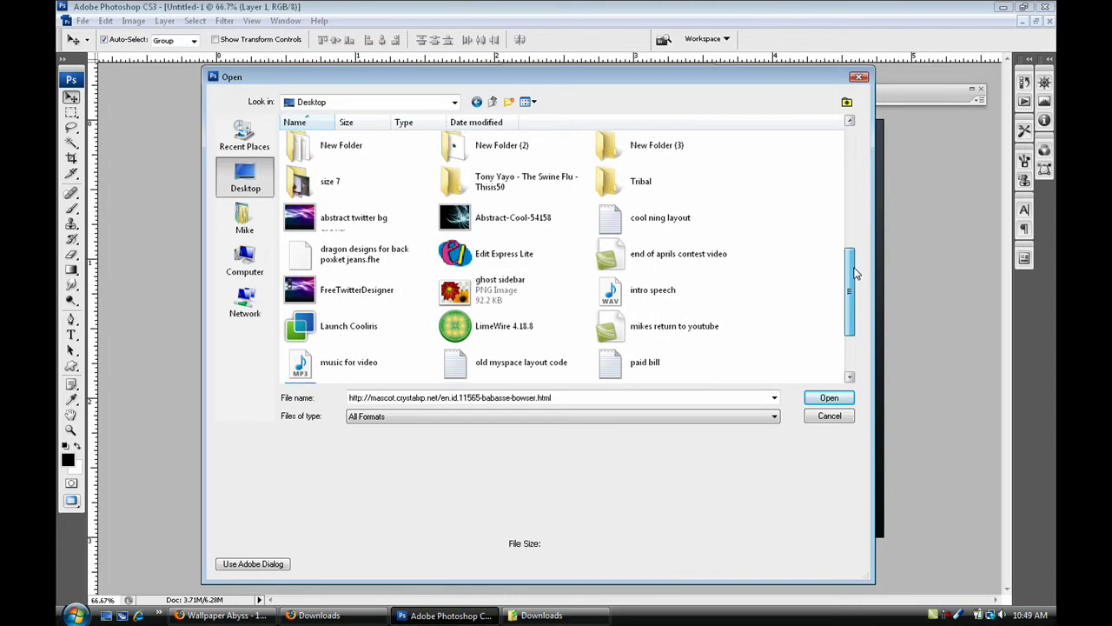
click(574, 216)
click(830, 399)
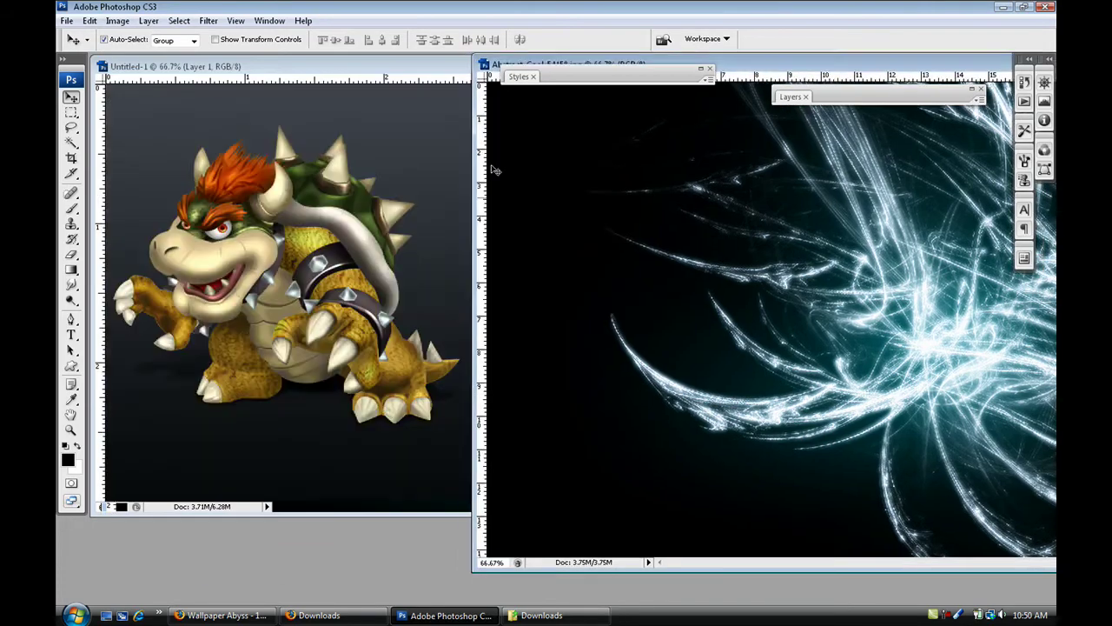
- Drag the light-streak image into Untitled-1 as Layer 2, maximize, and shift it right
drag(493, 169, 524, 84)
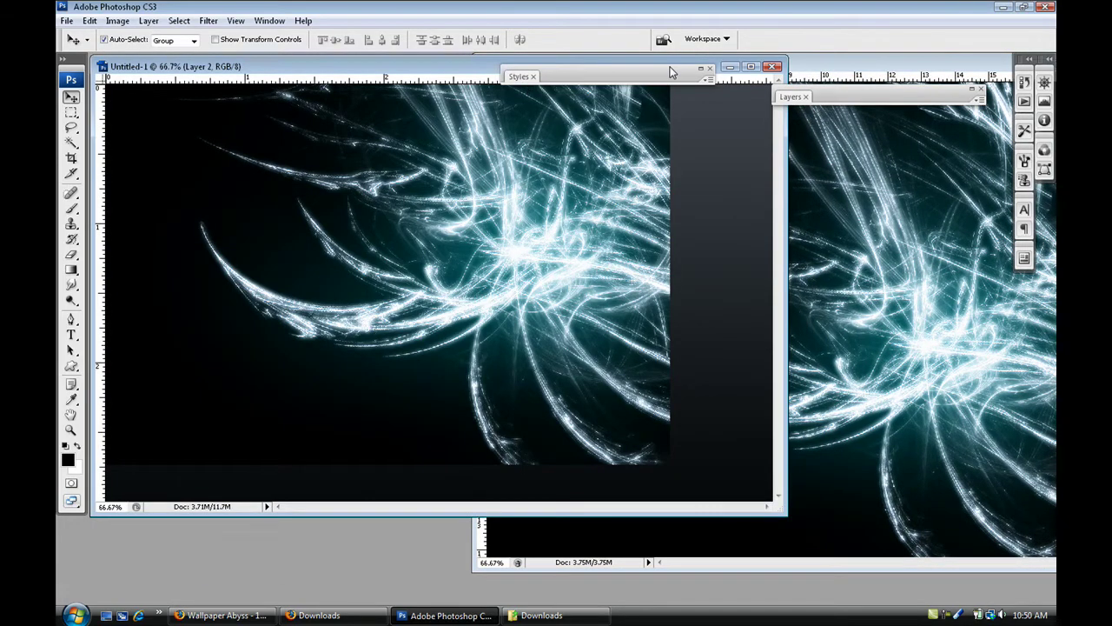
click(750, 66)
drag(702, 216, 731, 235)
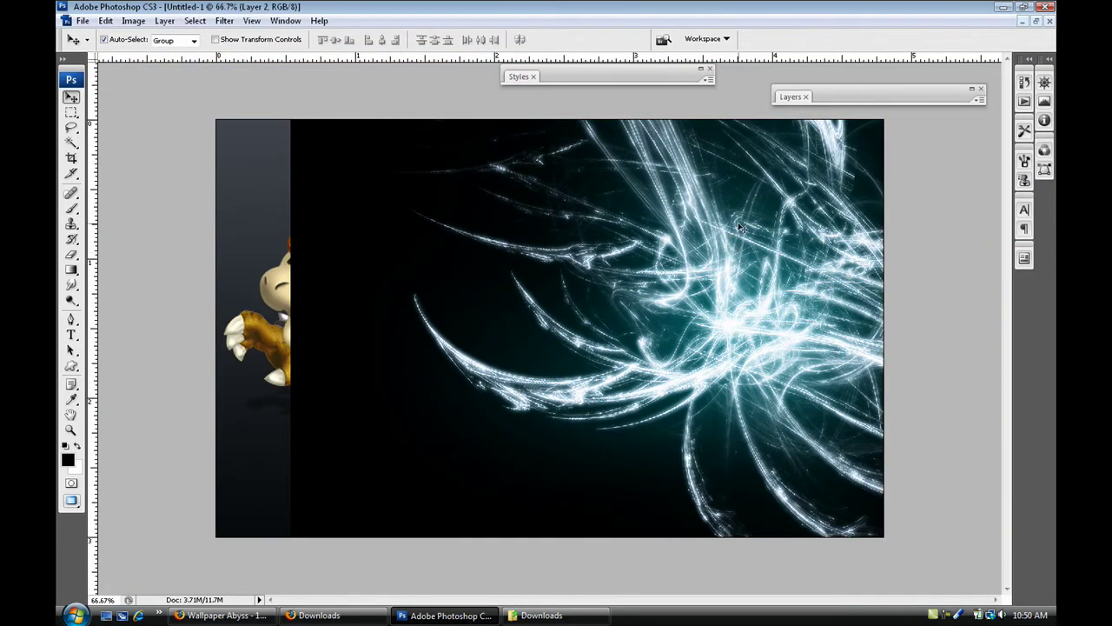
- Magic Wand the streaks' black background, delete it so Bowser shows through, and deselect
click(71, 142)
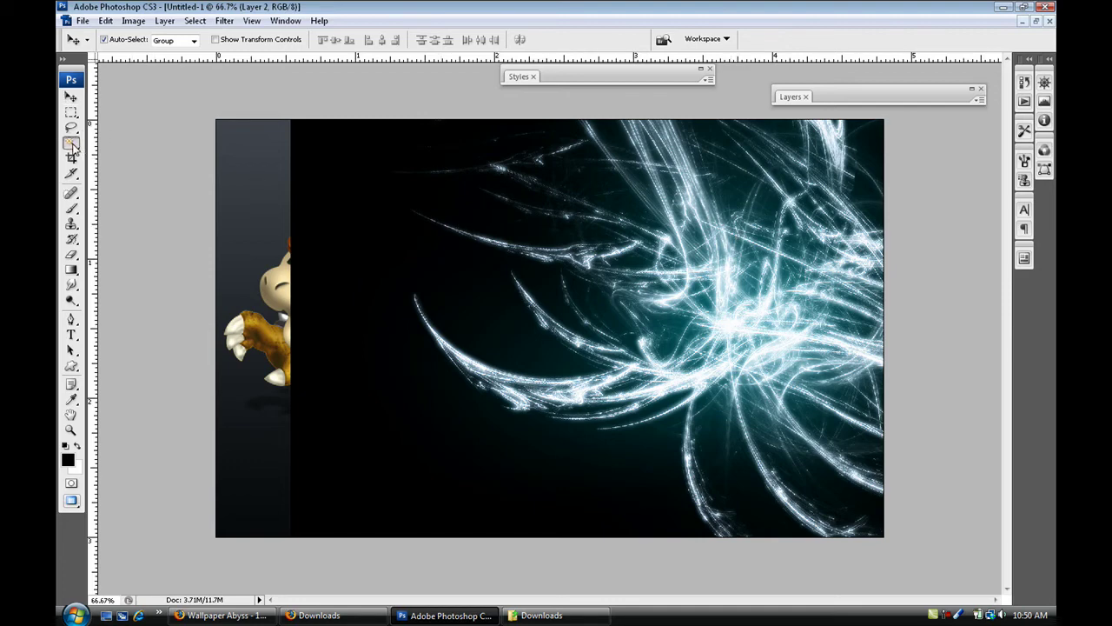
click(320, 163)
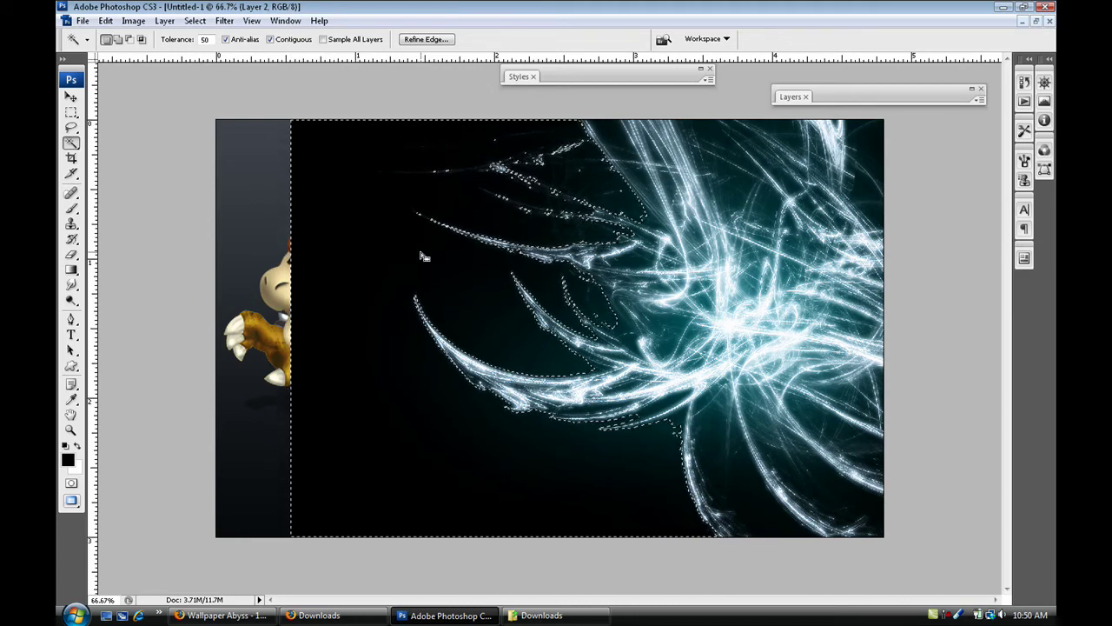
key(Delete)
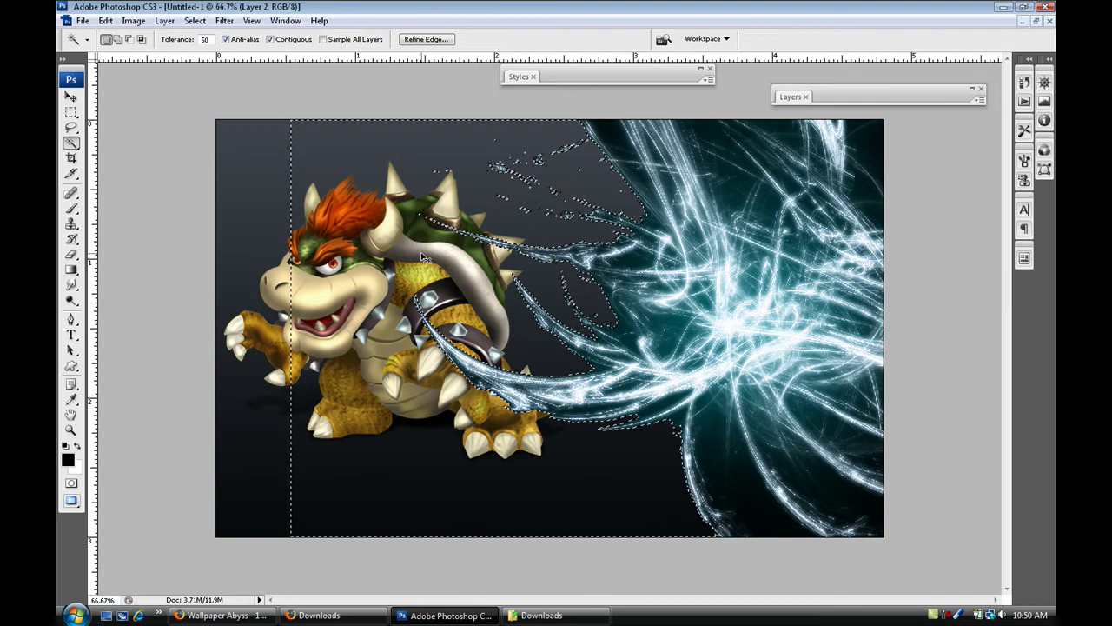
key(ctrl+d)
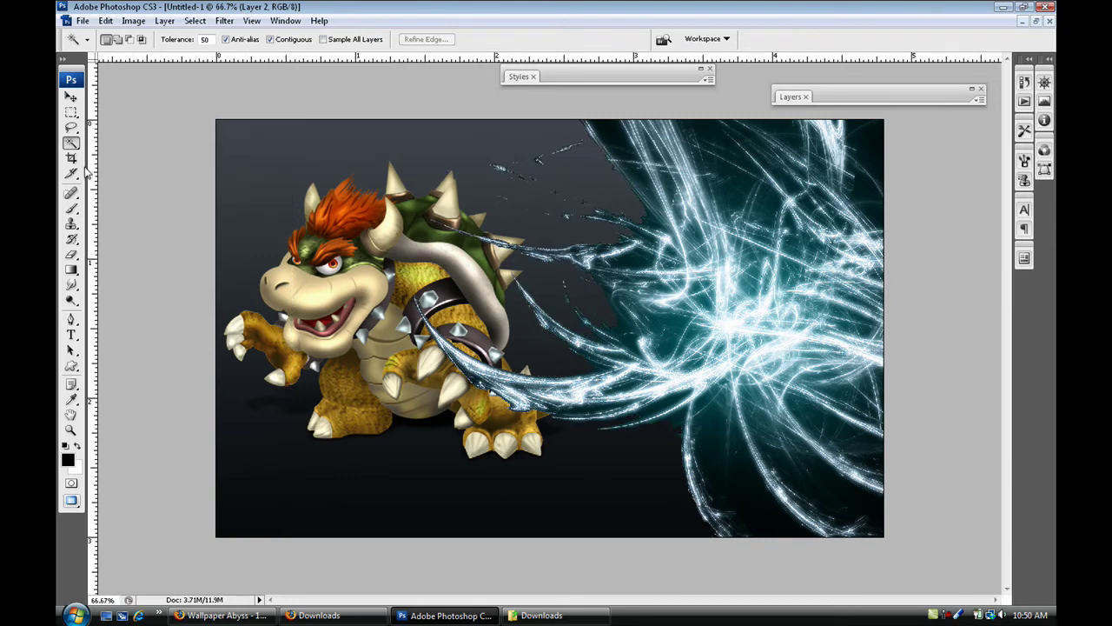
- Erase the stray sparkles above Bowser's shell on Layer 2, shrinking the eraser to 30
click(71, 96)
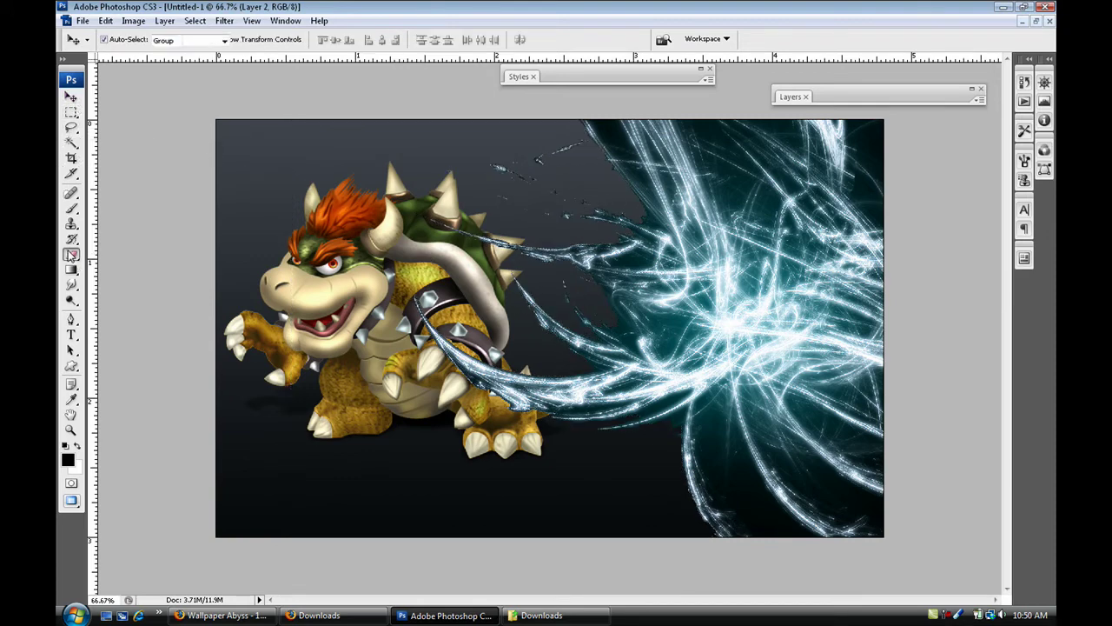
click(71, 254)
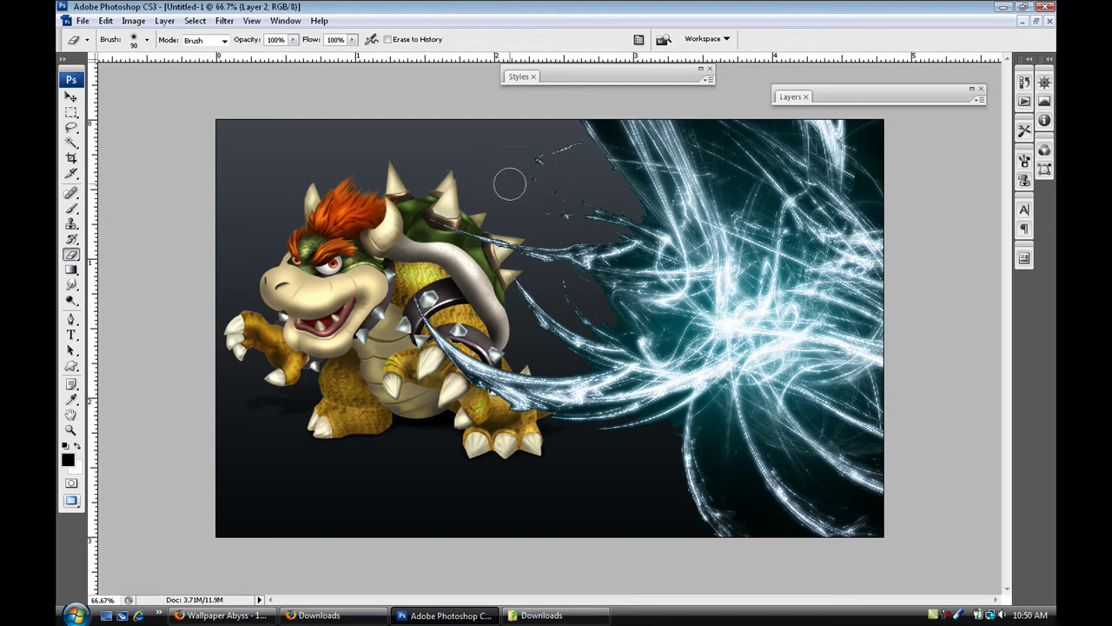
mouse_move(509, 184)
mouse_down()
mouse_move(529, 153)
mouse_move(573, 152)
mouse_move(561, 216)
mouse_move(521, 194)
mouse_move(516, 201)
mouse_up()
key(bracketleft)
key(bracketleft)
key(bracketleft)
key(bracketleft)
key(bracketleft)
key(bracketleft)
click(71, 96)
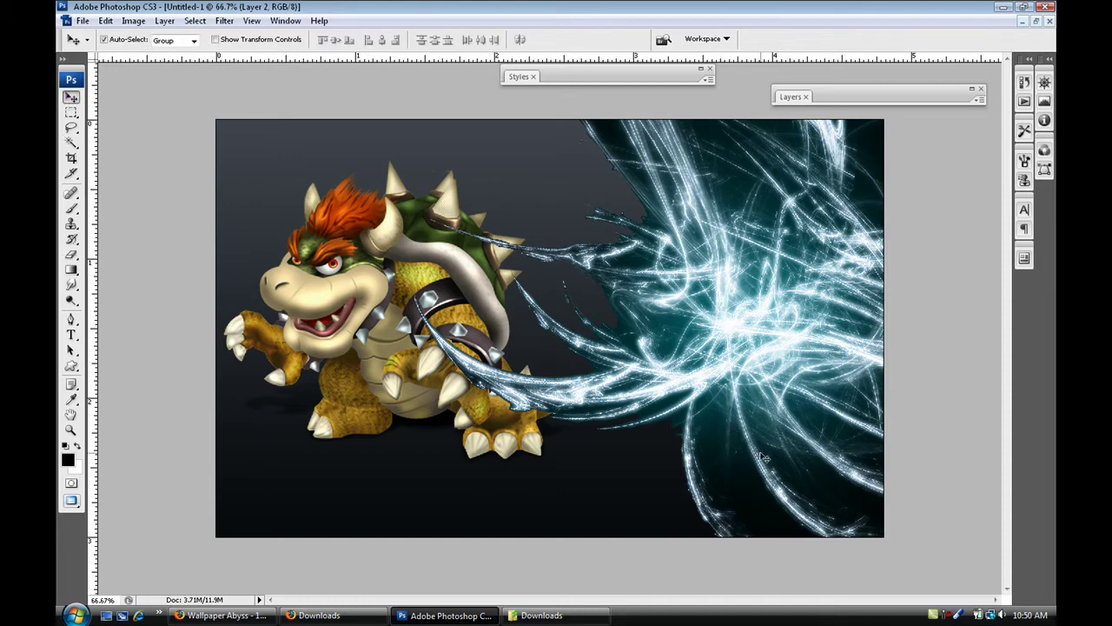
- Load Layer 2's light streaks as a selection and feather it by 5 pixels
key(F7)
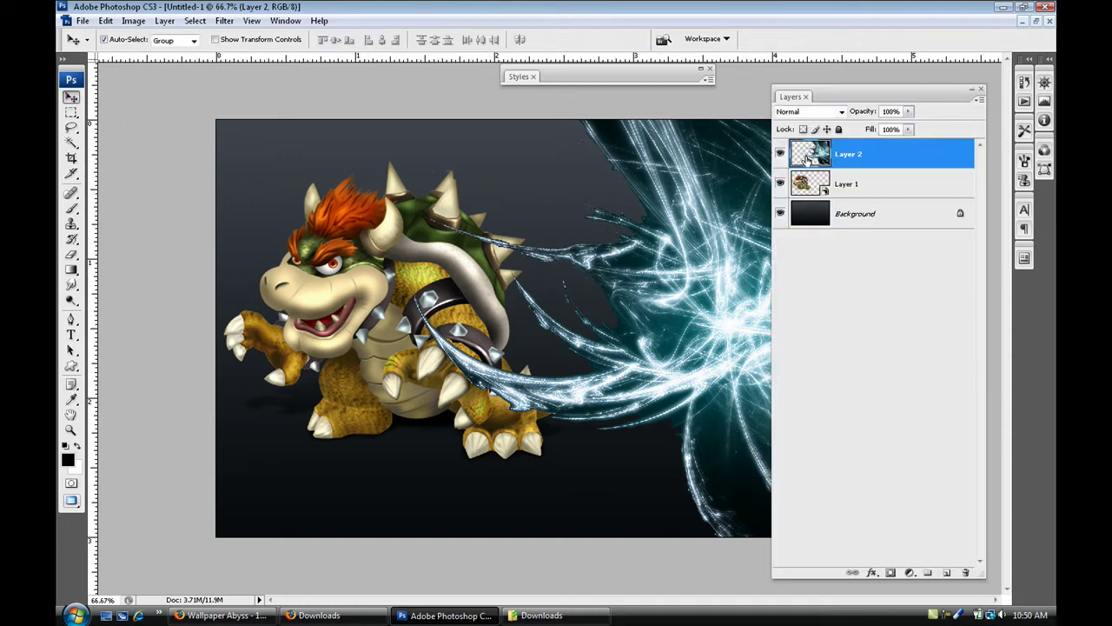
ctrl+click(812, 155)
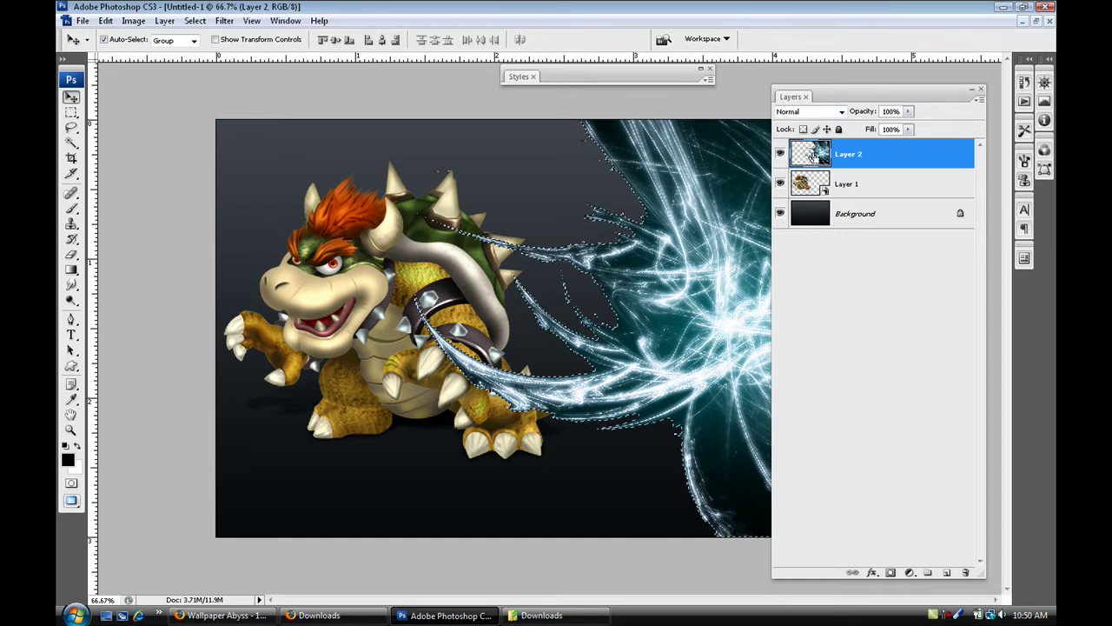
click(199, 21)
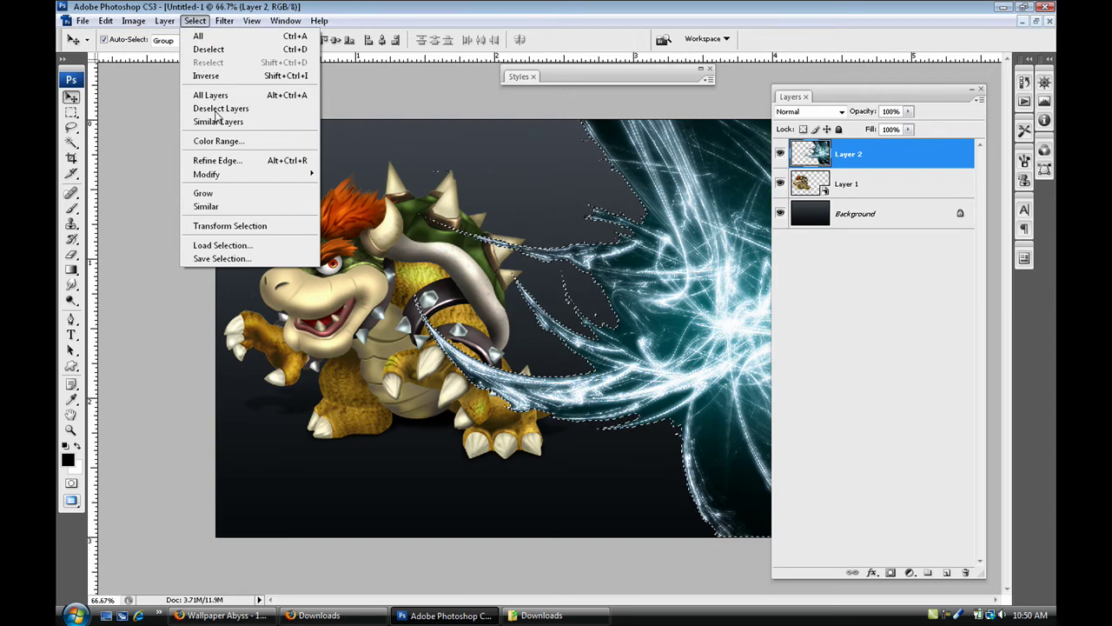
mouse_move(227, 175)
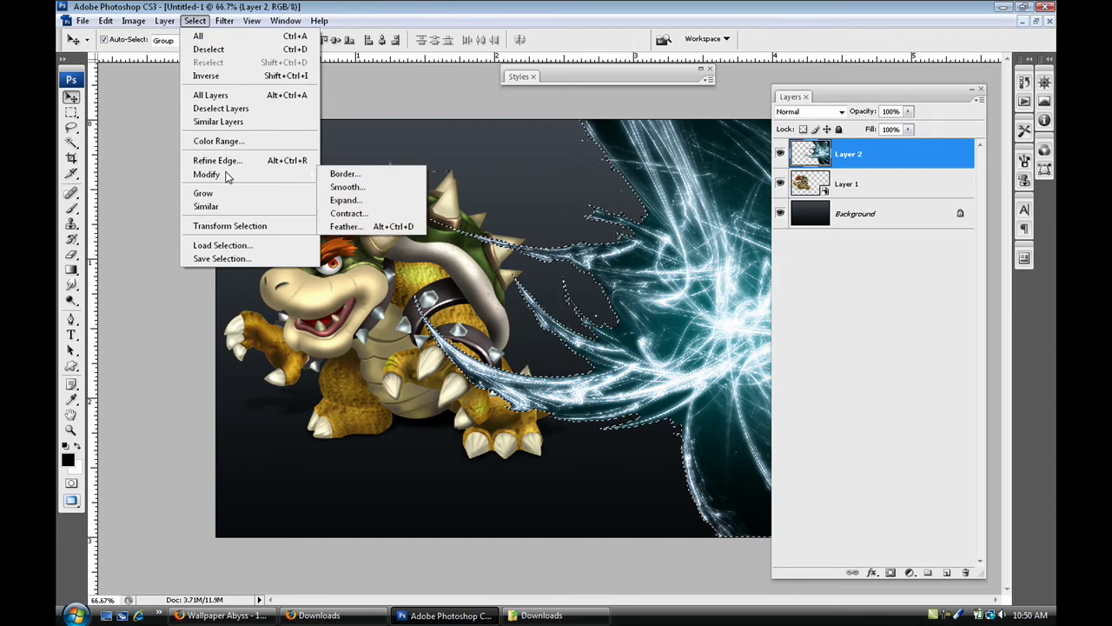
click(346, 226)
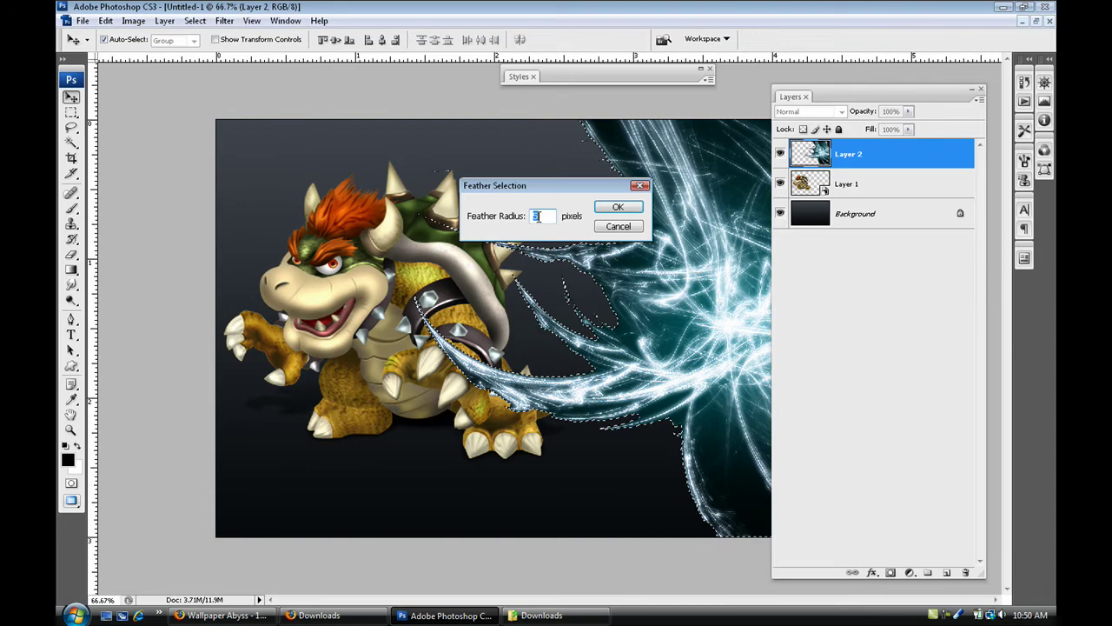
click(609, 210)
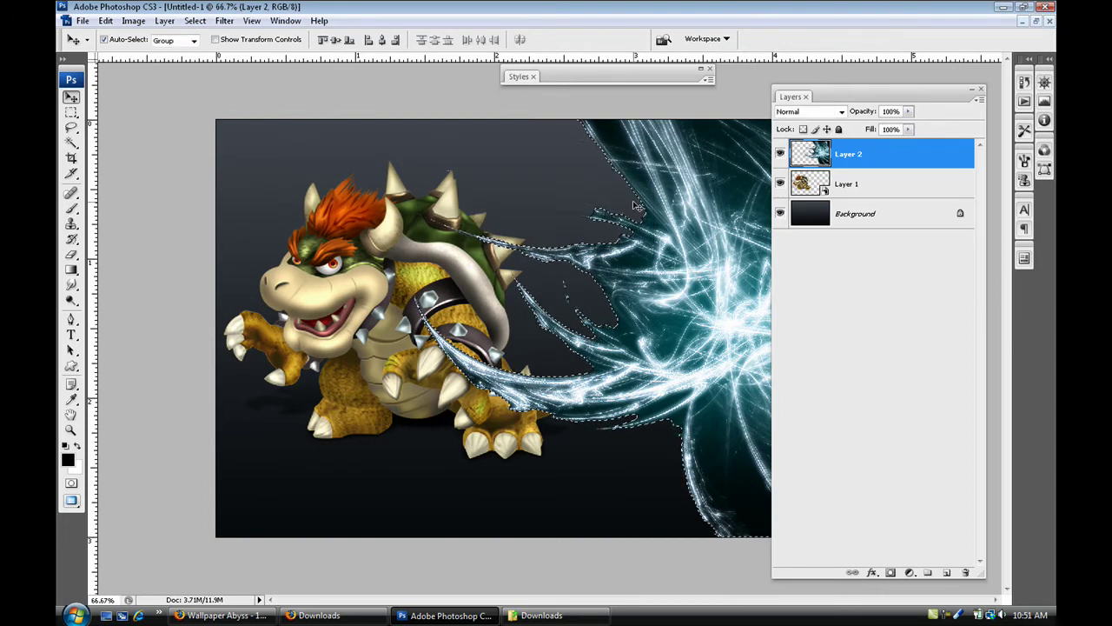
- Invert the selection, delete everything outside the feathered streaks, and deselect
key(ctrl+shift+i)
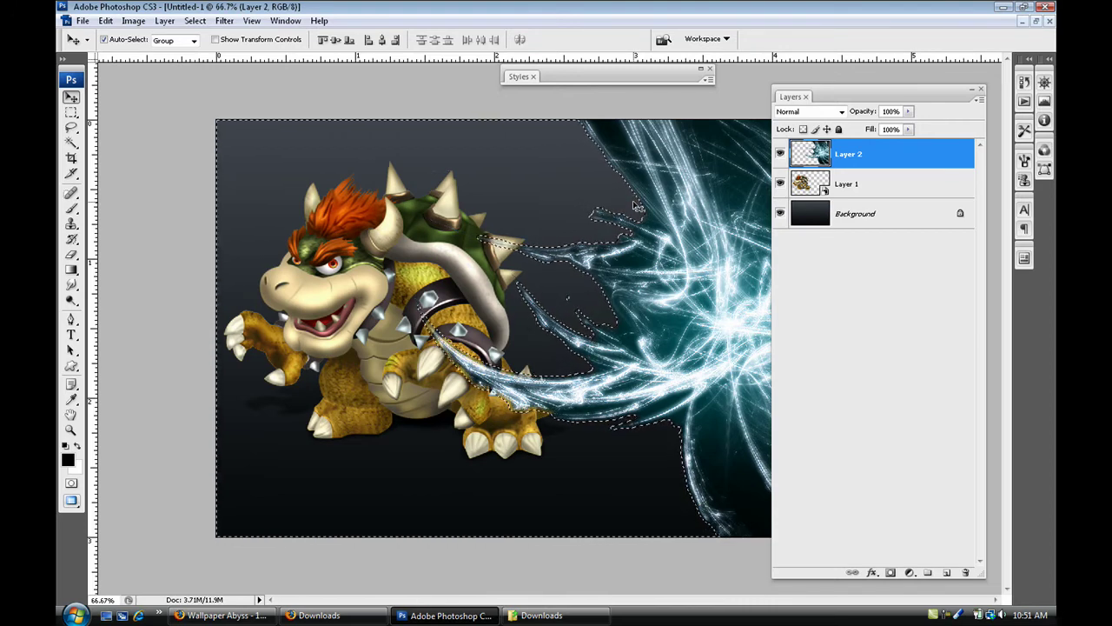
key(Delete)
key(ctrl+d)
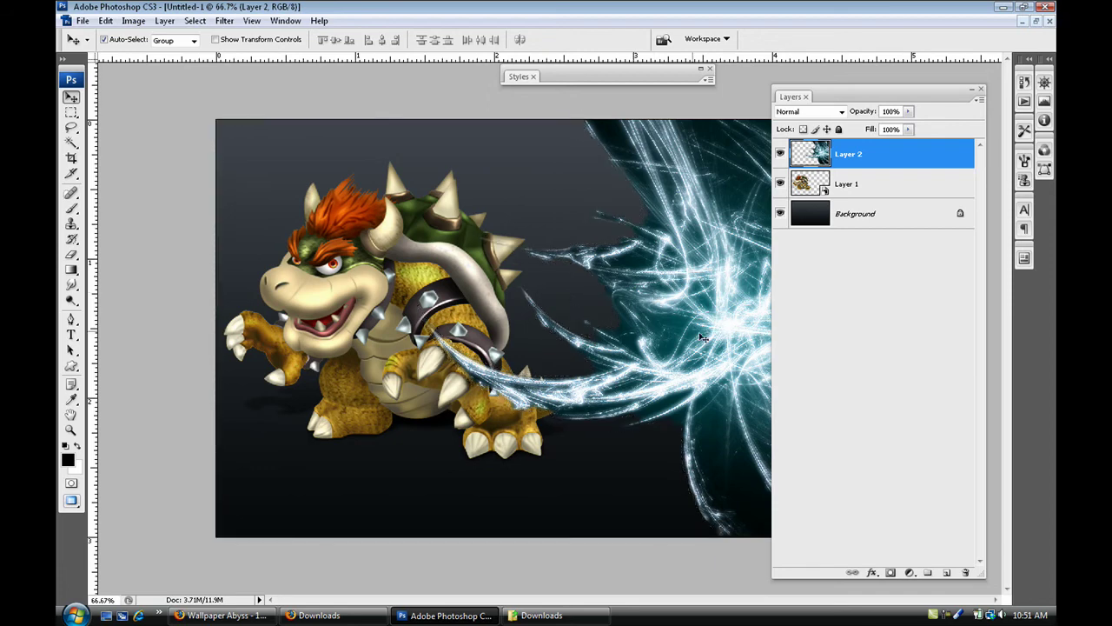
- Move Layer 2 below Layer 1 and convert it to a Smart Object
drag(880, 155, 880, 196)
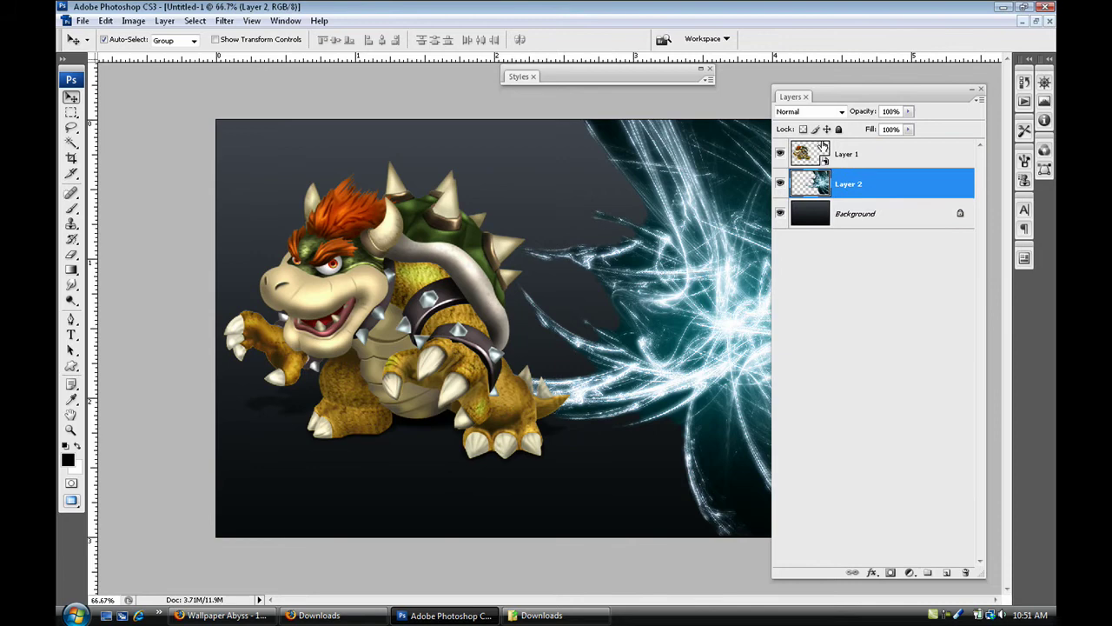
right_click(861, 183)
click(898, 261)
- Stretch the streaks to 112.5% width toward Bowser and nudge them slightly right
key(ctrl+t)
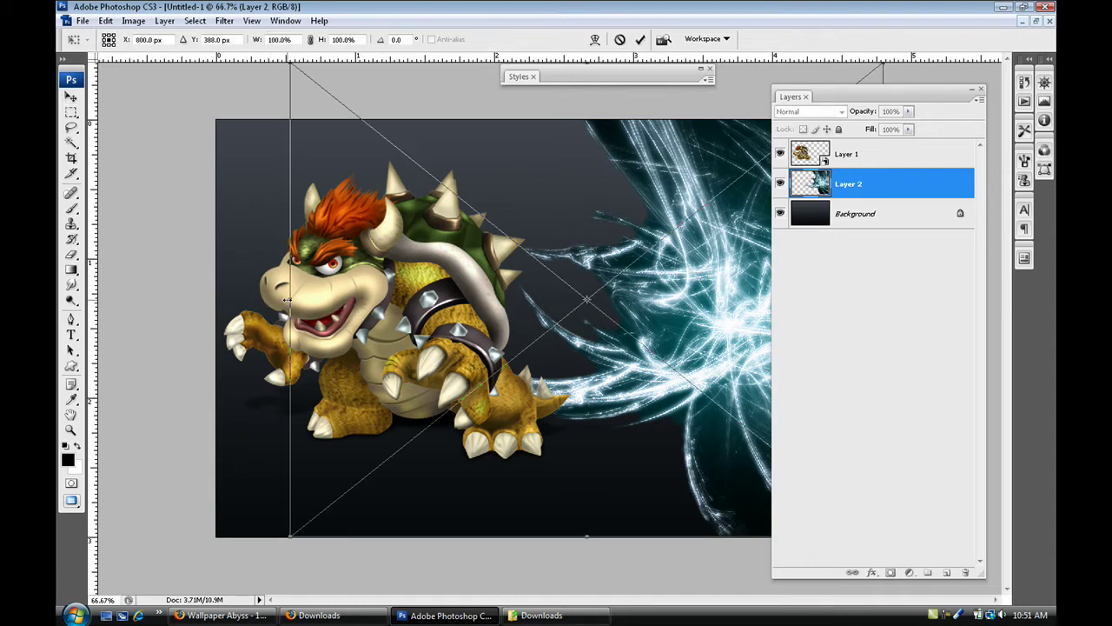
drag(287, 300, 204, 301)
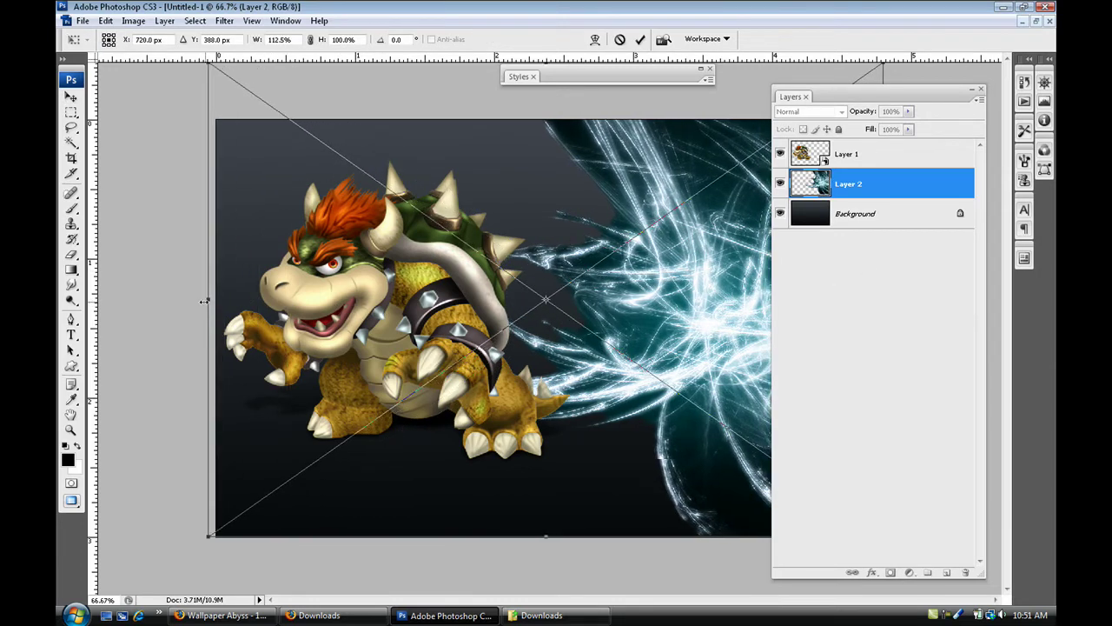
key(Return)
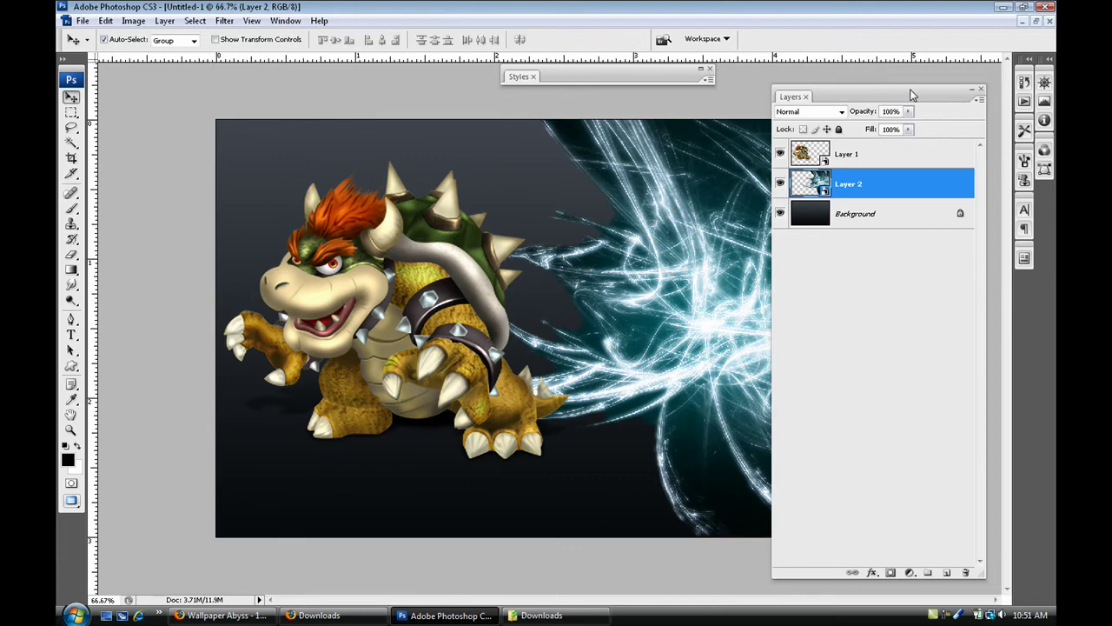
double_click(910, 95)
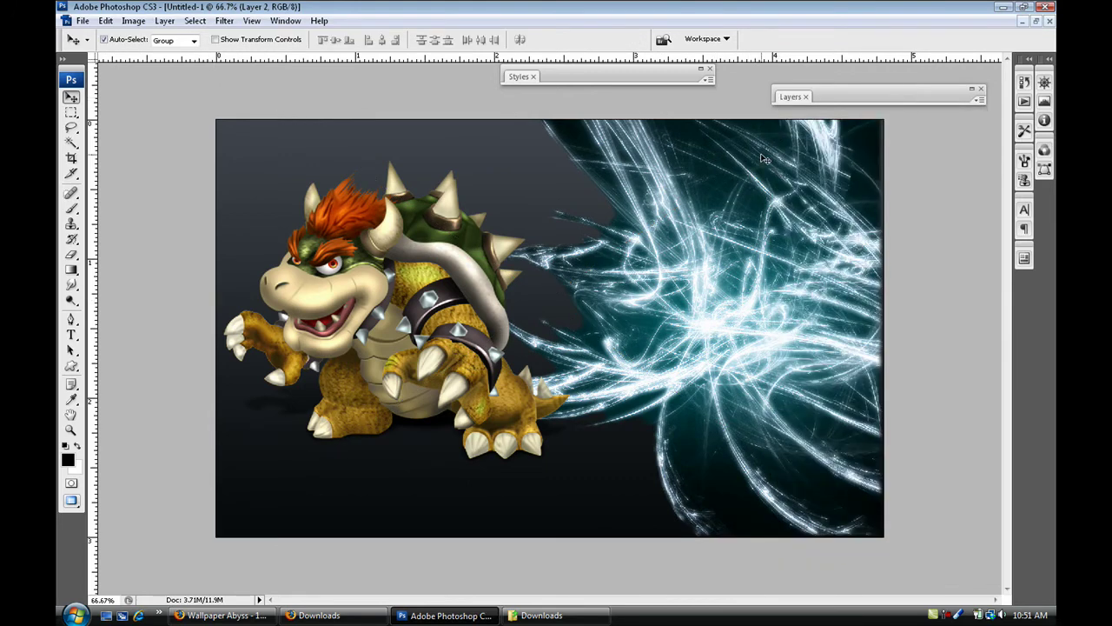
drag(764, 158, 770, 157)
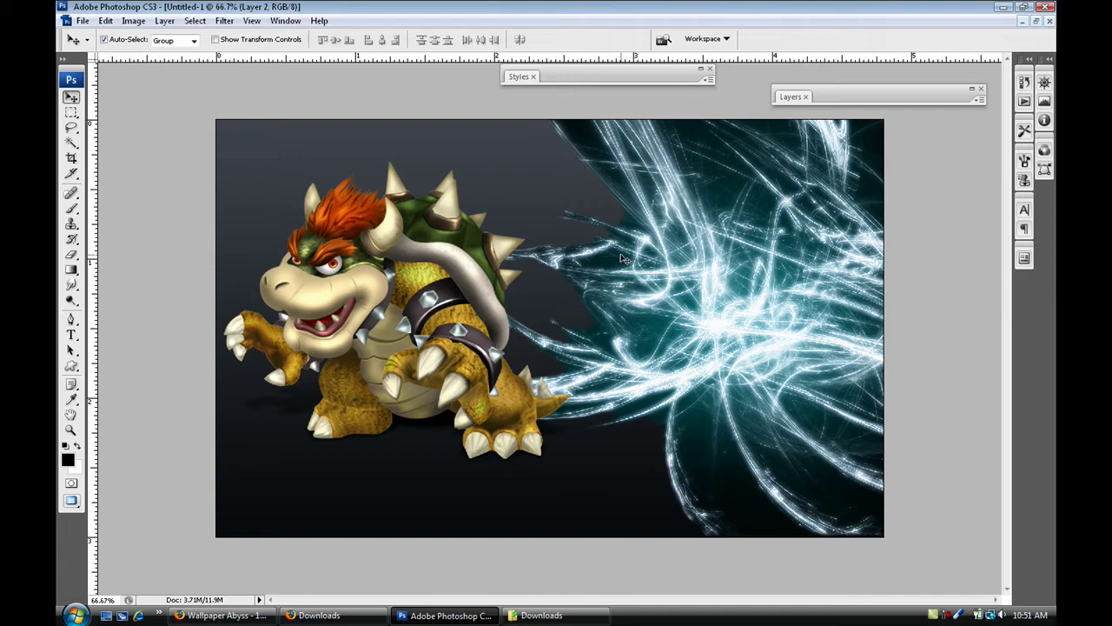
- Add a Hue/Saturation adjustment layer with Saturation +43 and Hue -83 above the streaks
double_click(838, 98)
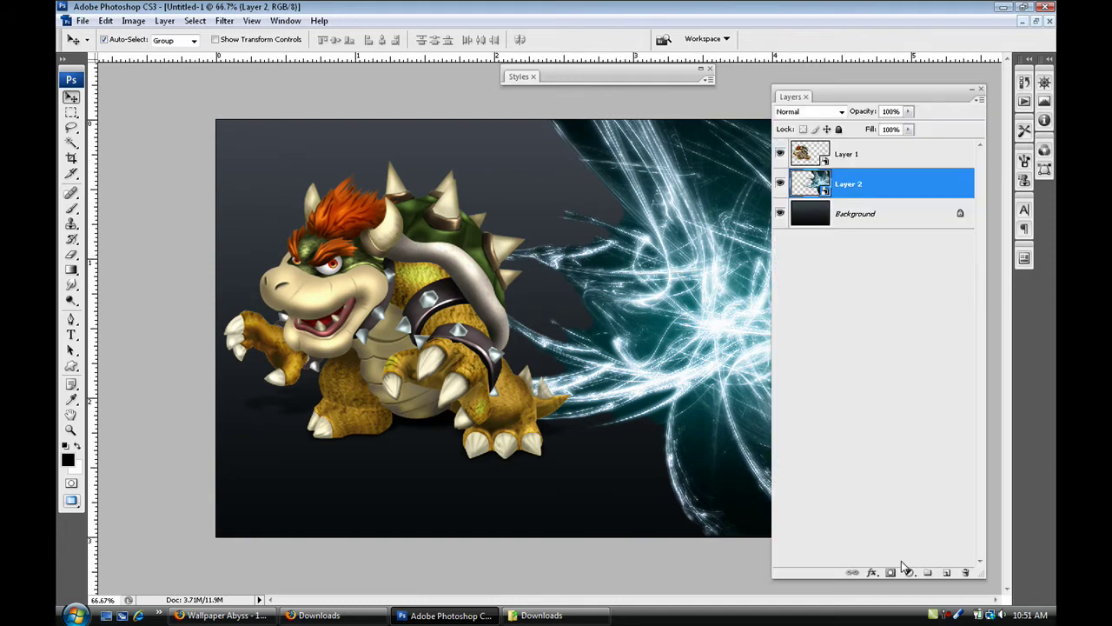
click(908, 572)
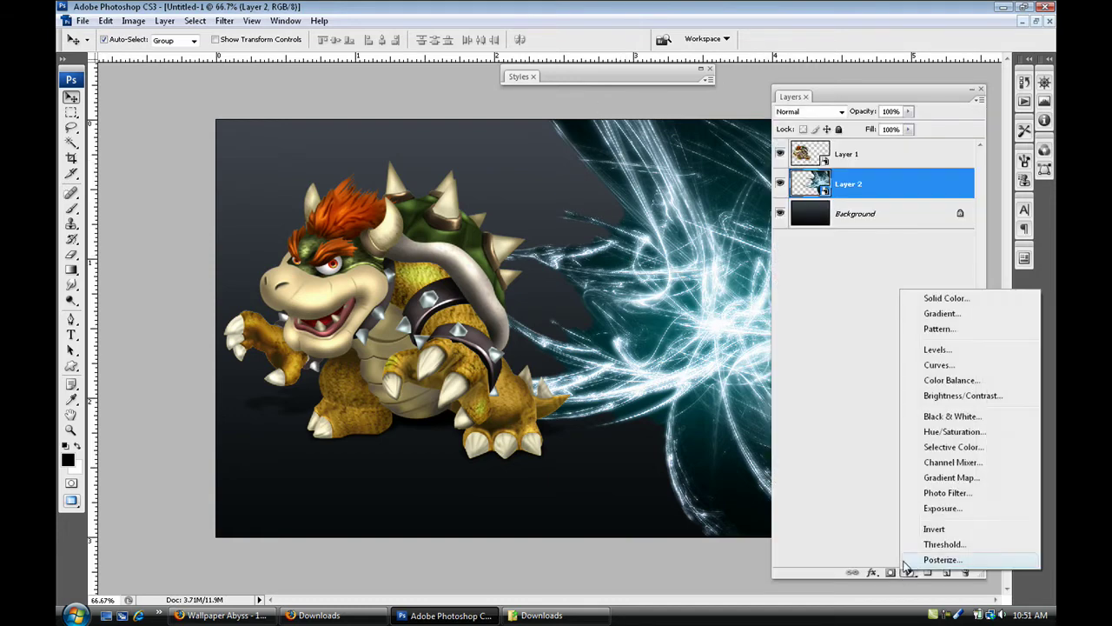
click(947, 434)
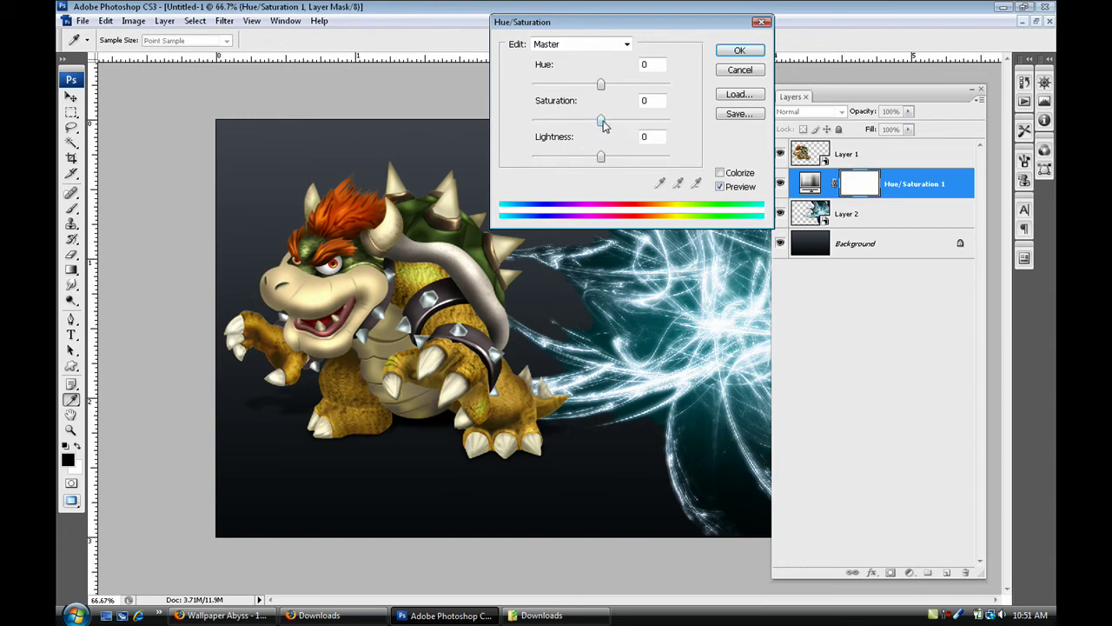
drag(600, 120, 630, 120)
drag(601, 85, 561, 93)
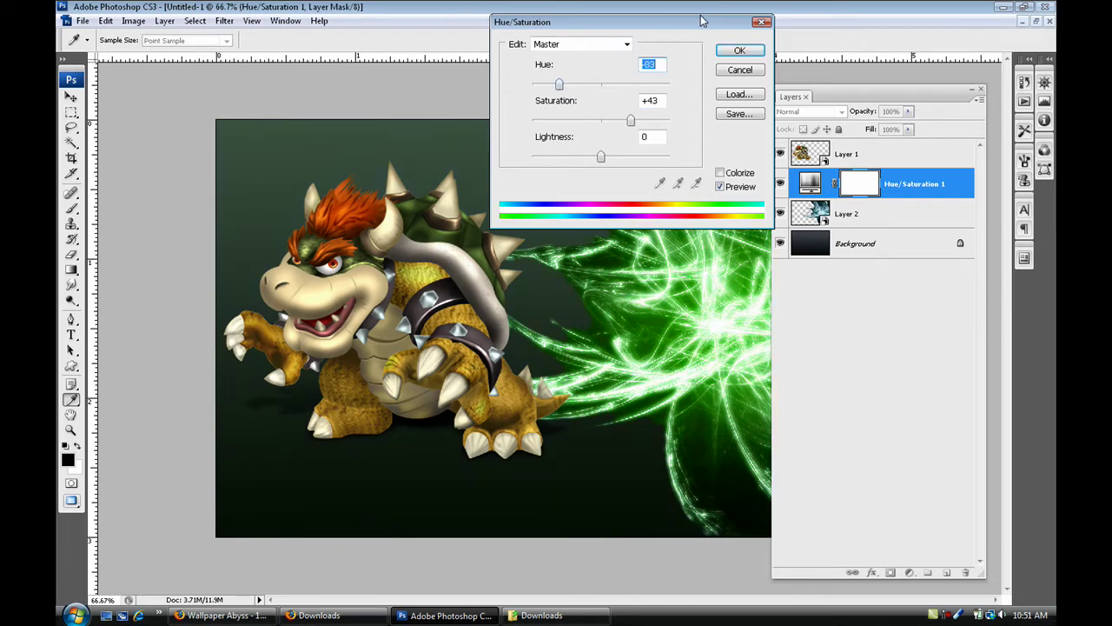
click(738, 51)
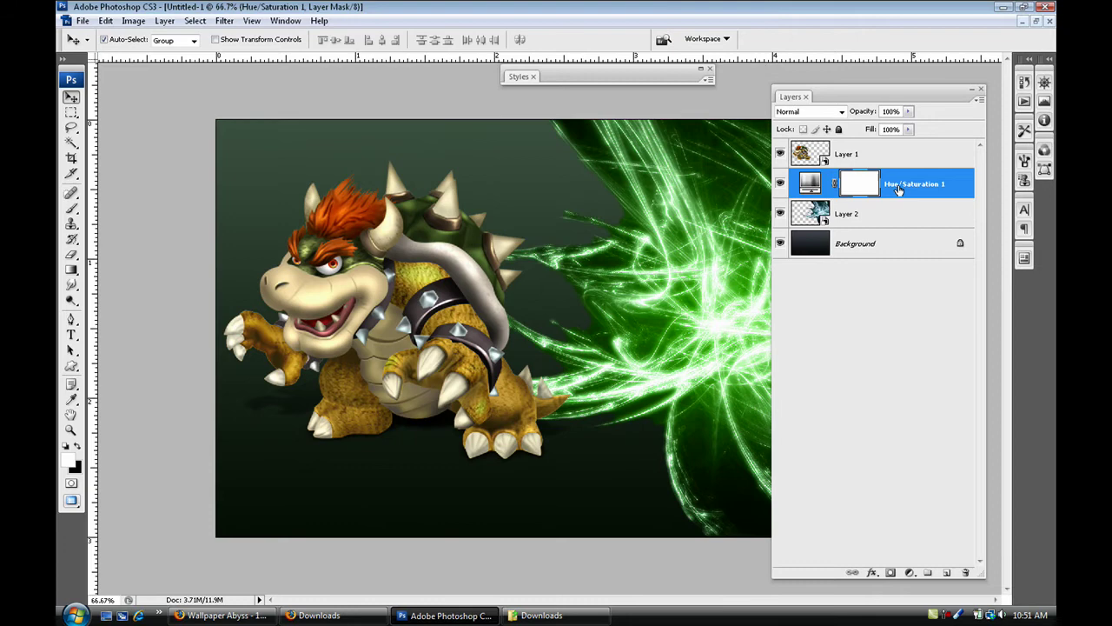
- Merge Layer 2 with Hue/Saturation 1 and duplicate the merged green streaks layer
right_click(907, 185)
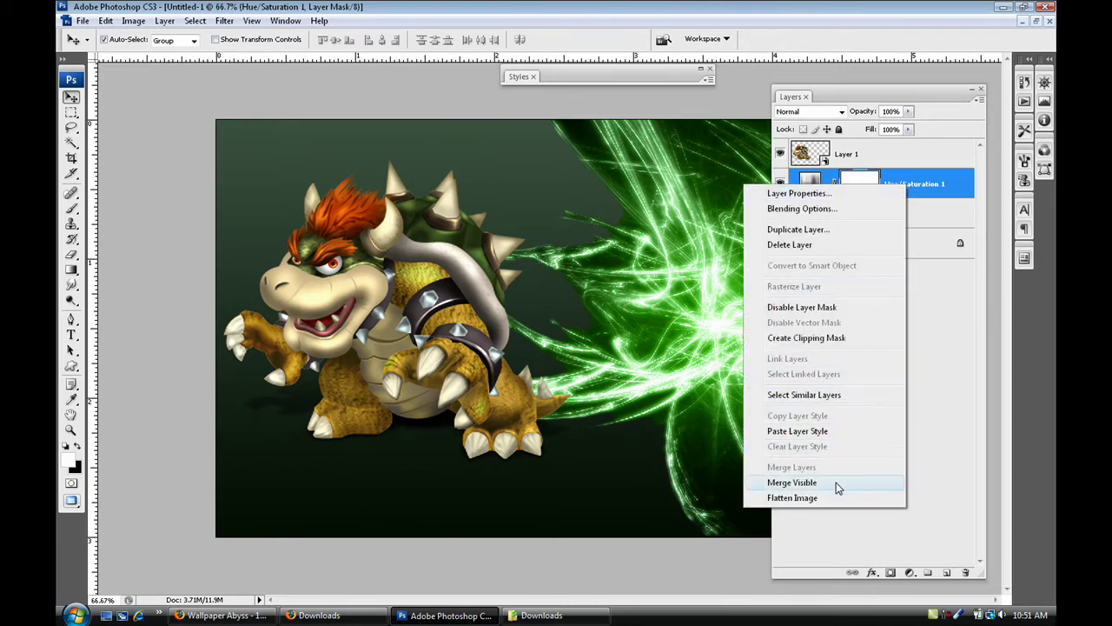
click(929, 224)
click(930, 224)
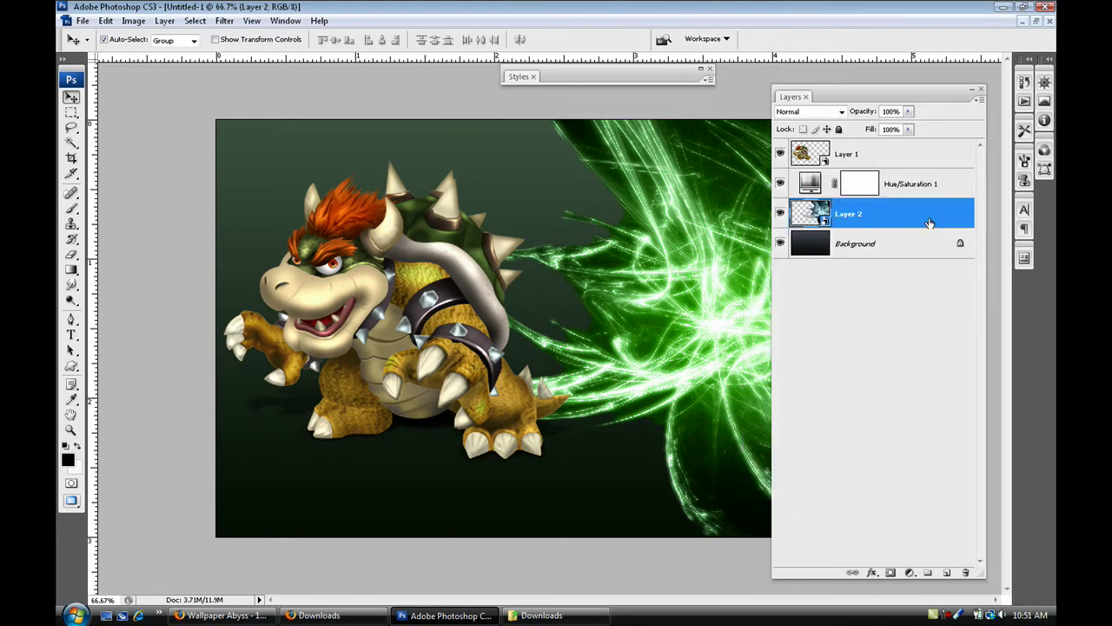
shift+click(930, 184)
right_click(930, 184)
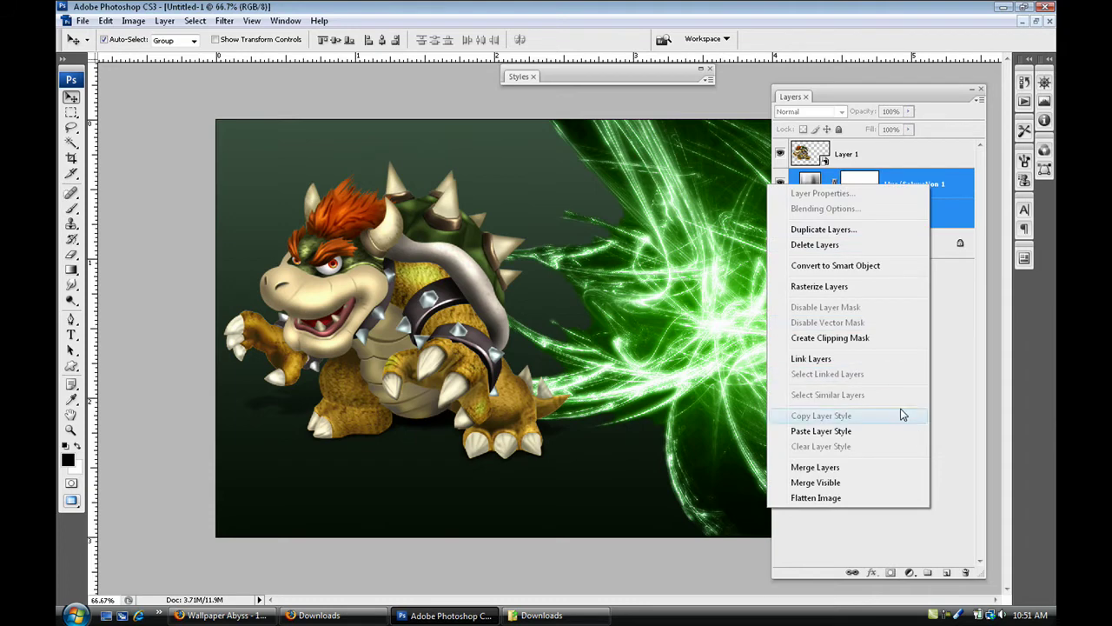
click(846, 469)
drag(898, 191, 946, 572)
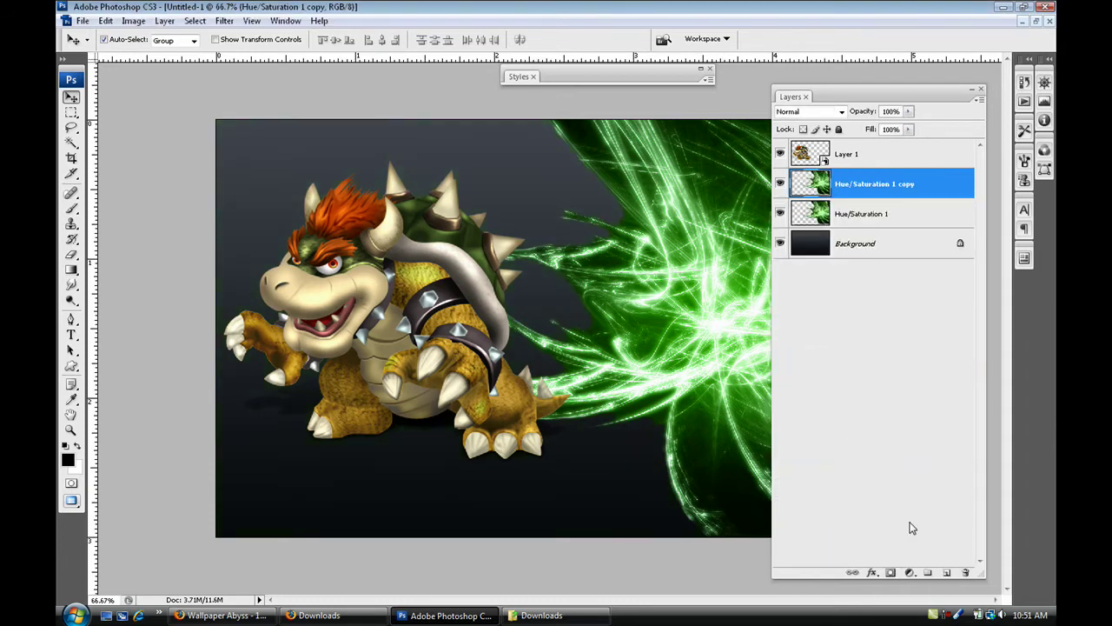
- Flip the copy horizontally and vertically and position it on Bowser's left side
click(105, 20)
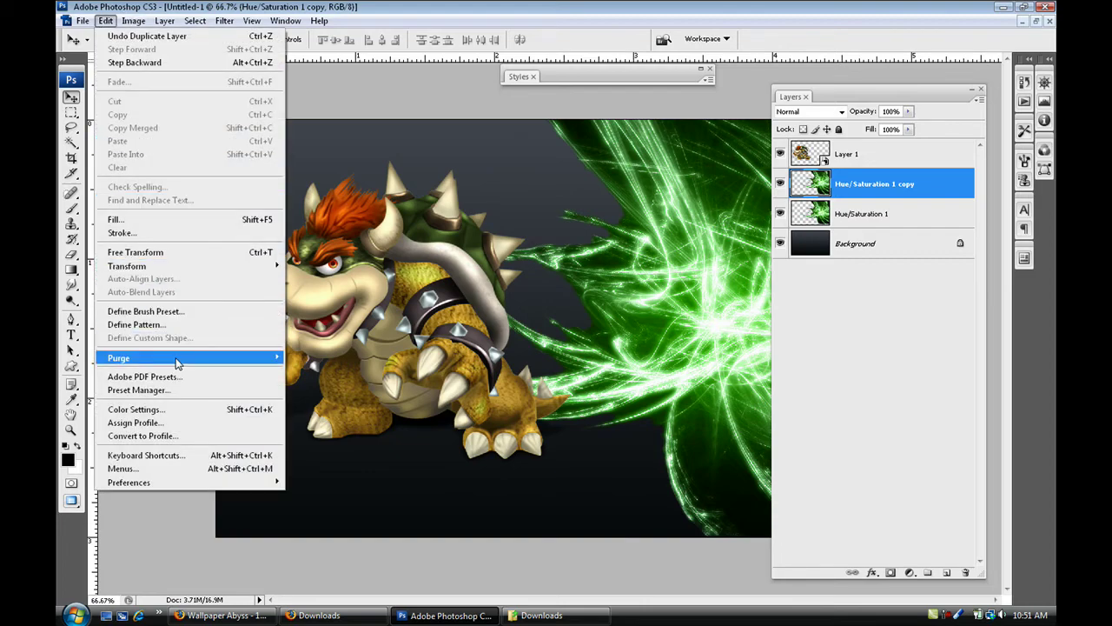
mouse_move(200, 266)
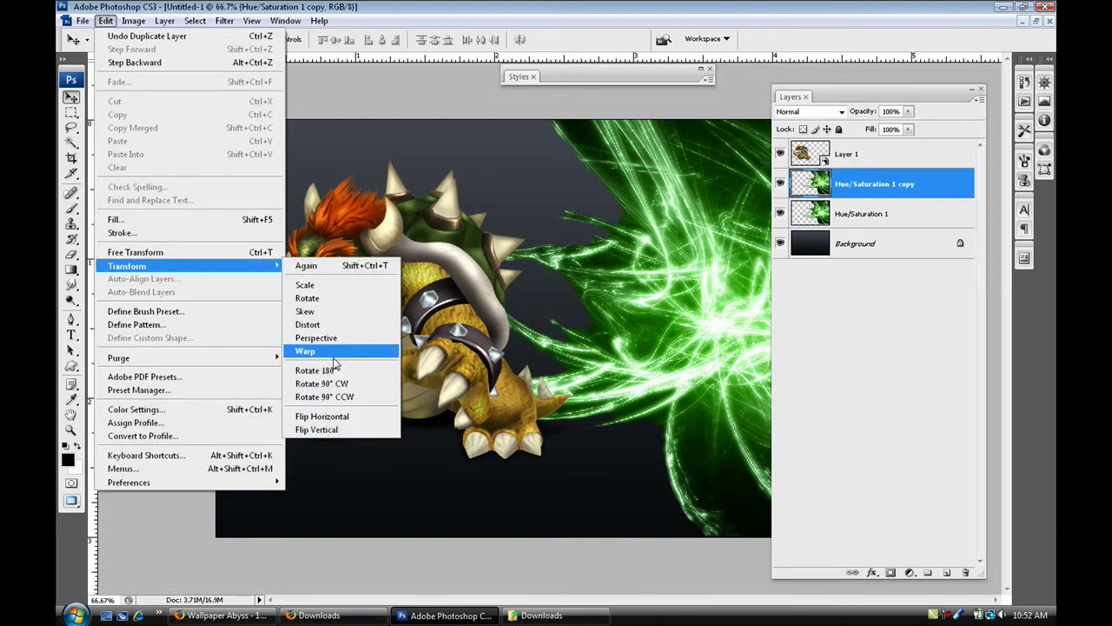
click(339, 421)
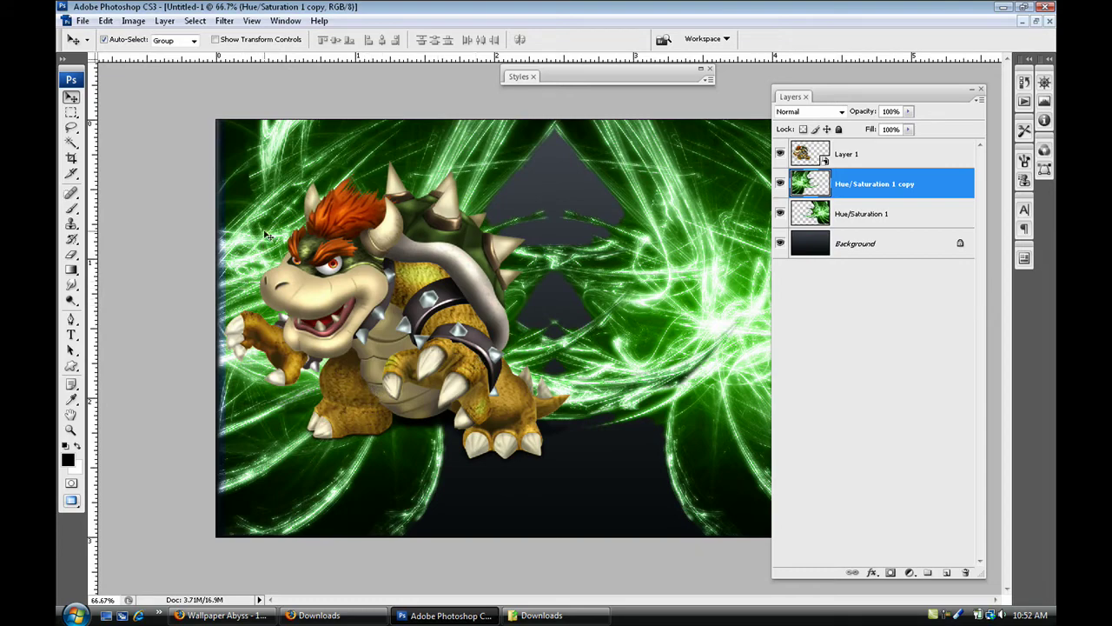
drag(268, 235, 259, 233)
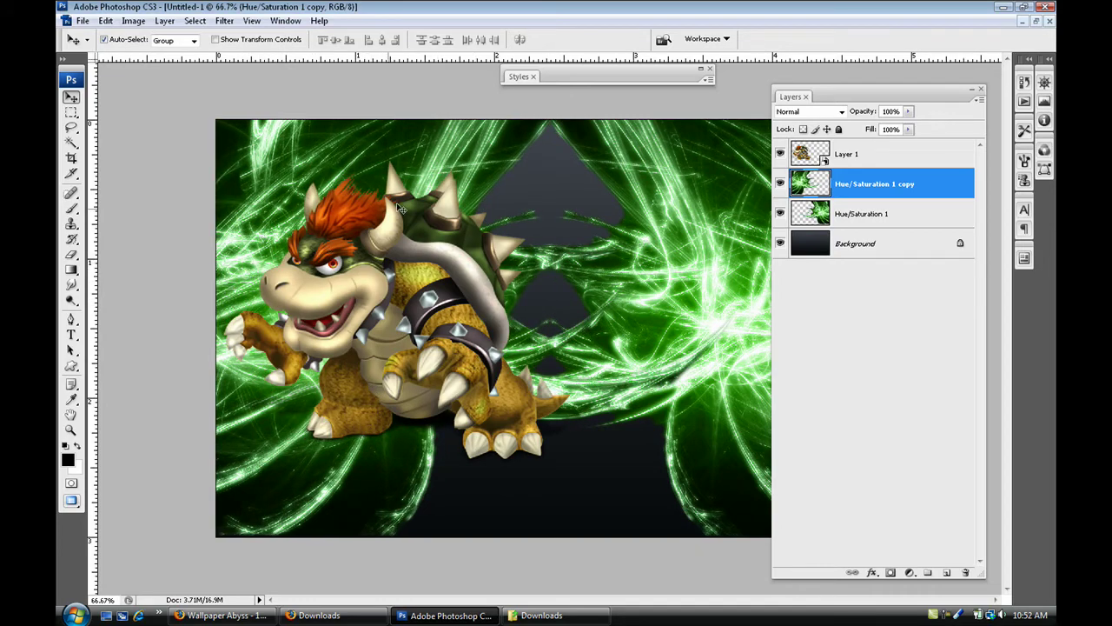
click(105, 20)
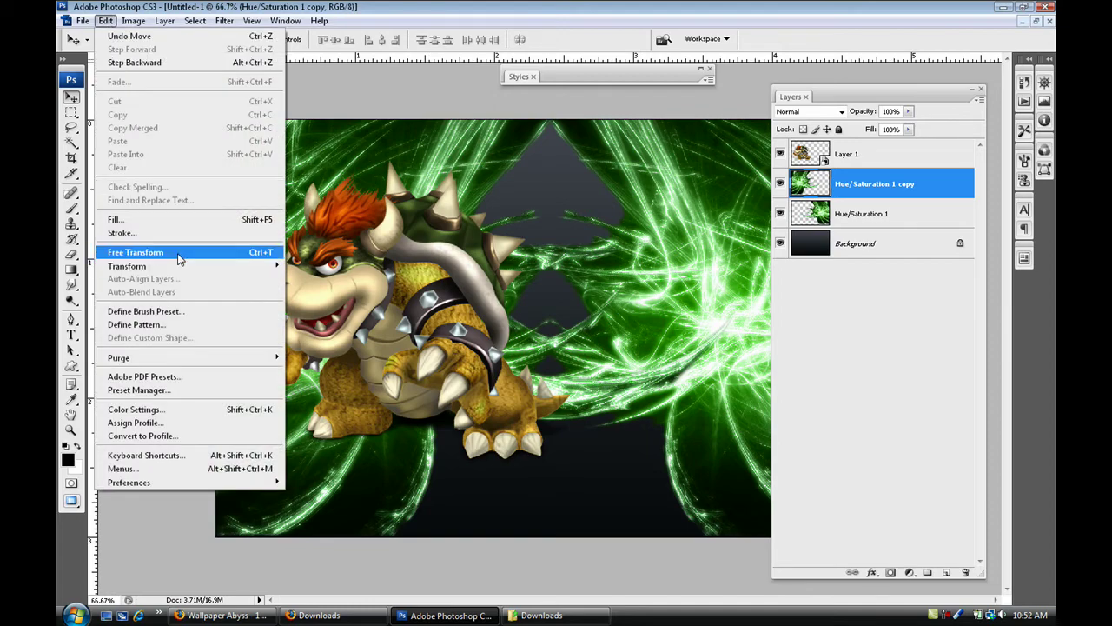
mouse_move(178, 266)
click(320, 428)
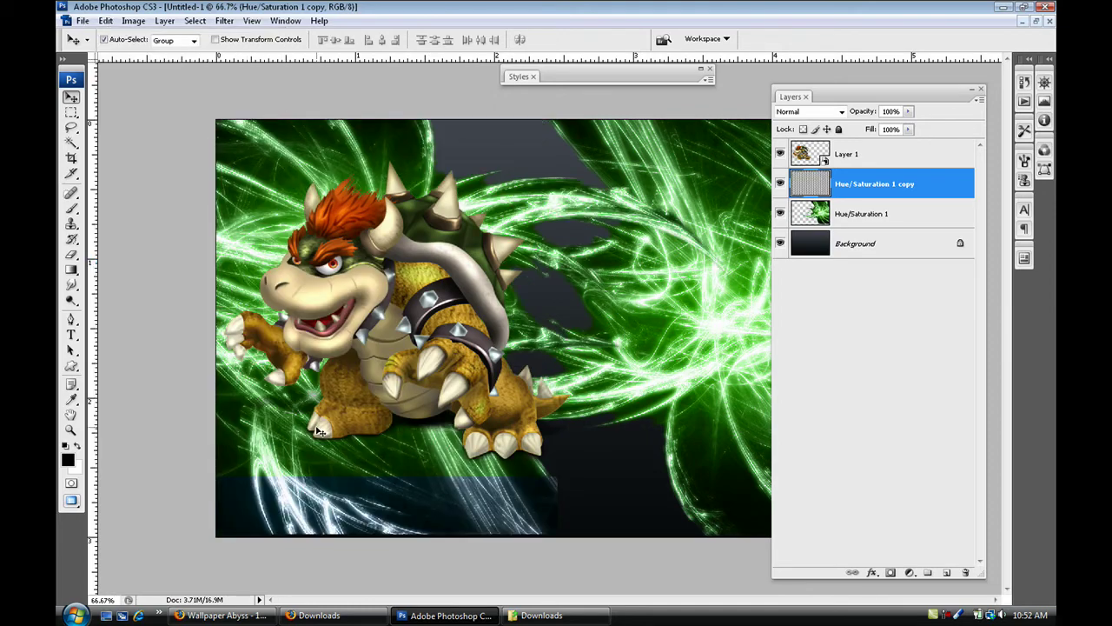
drag(242, 285, 246, 328)
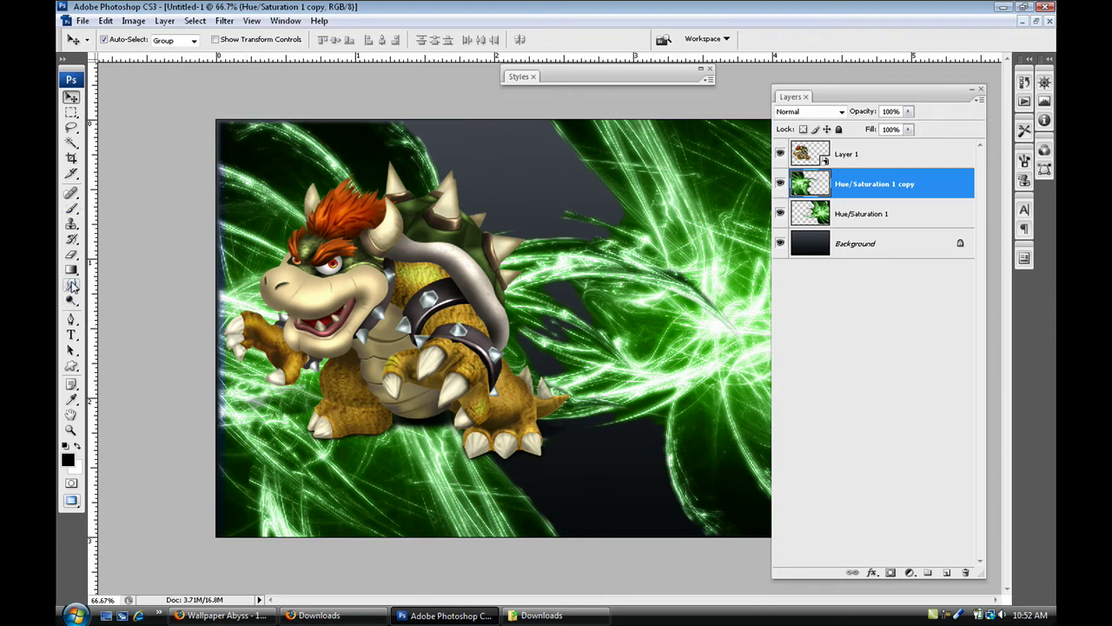
- Type the black 'Boswer' title to Bowser's right and nudge it slightly down and left
click(73, 335)
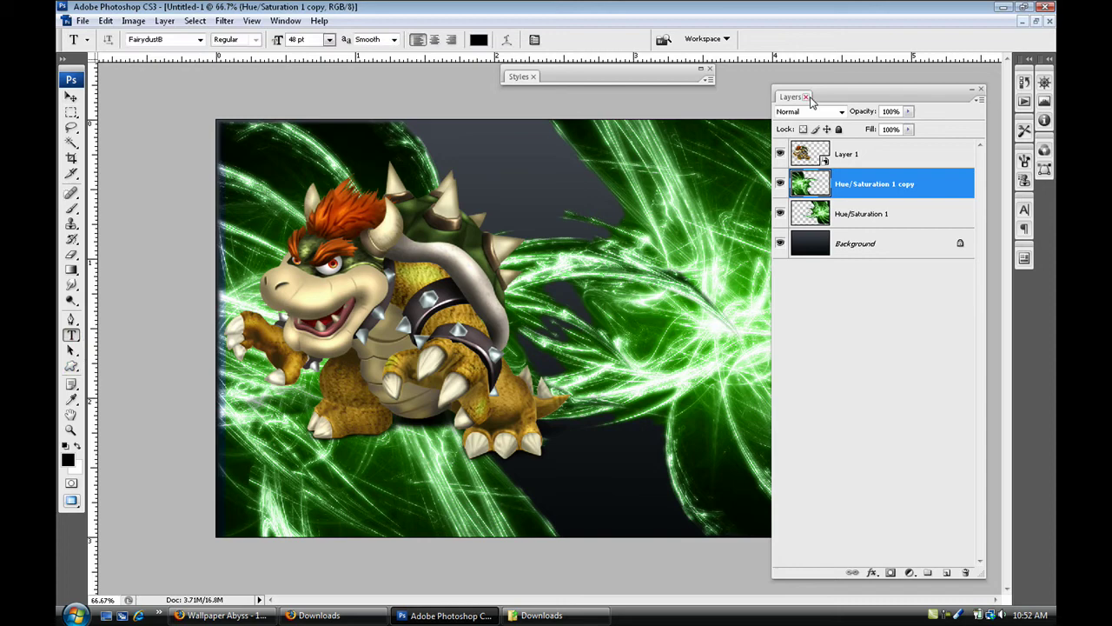
click(576, 307)
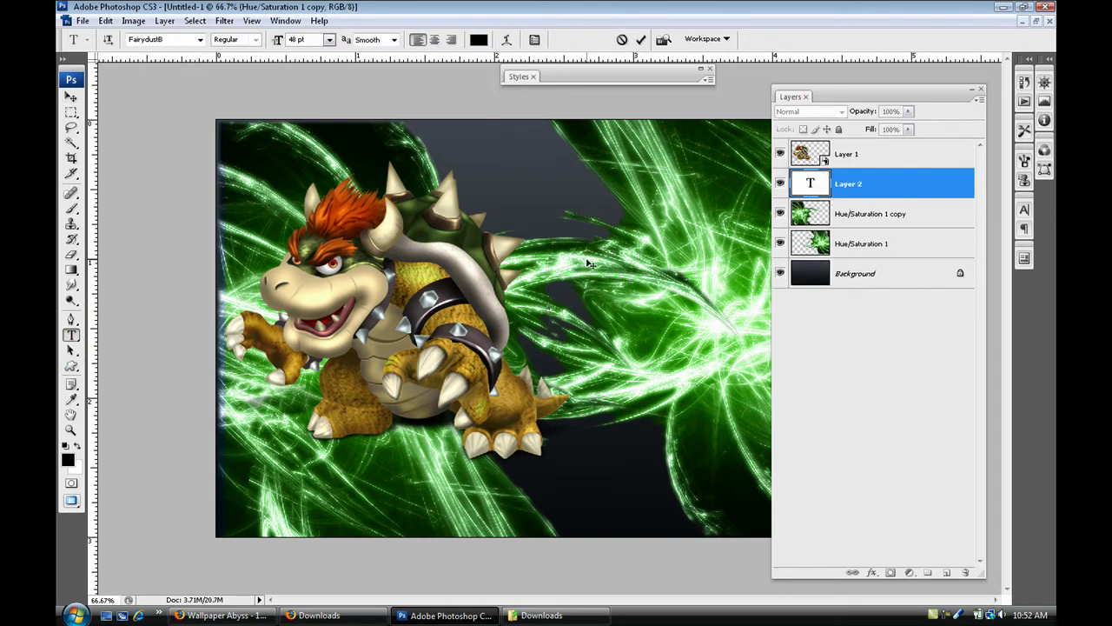
text(Boswe)
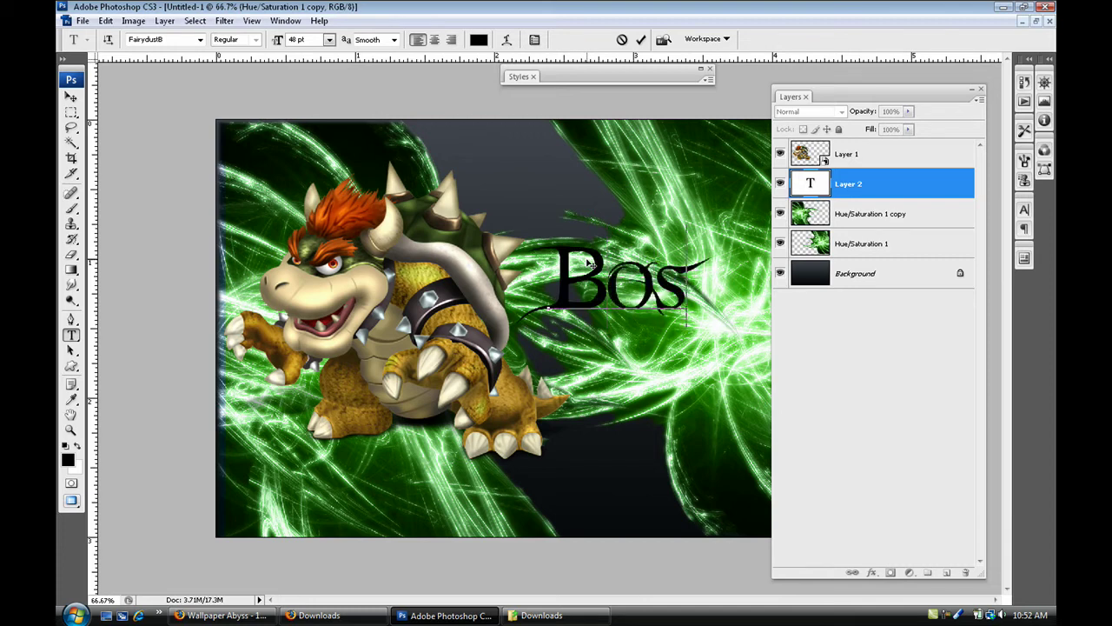
click(71, 96)
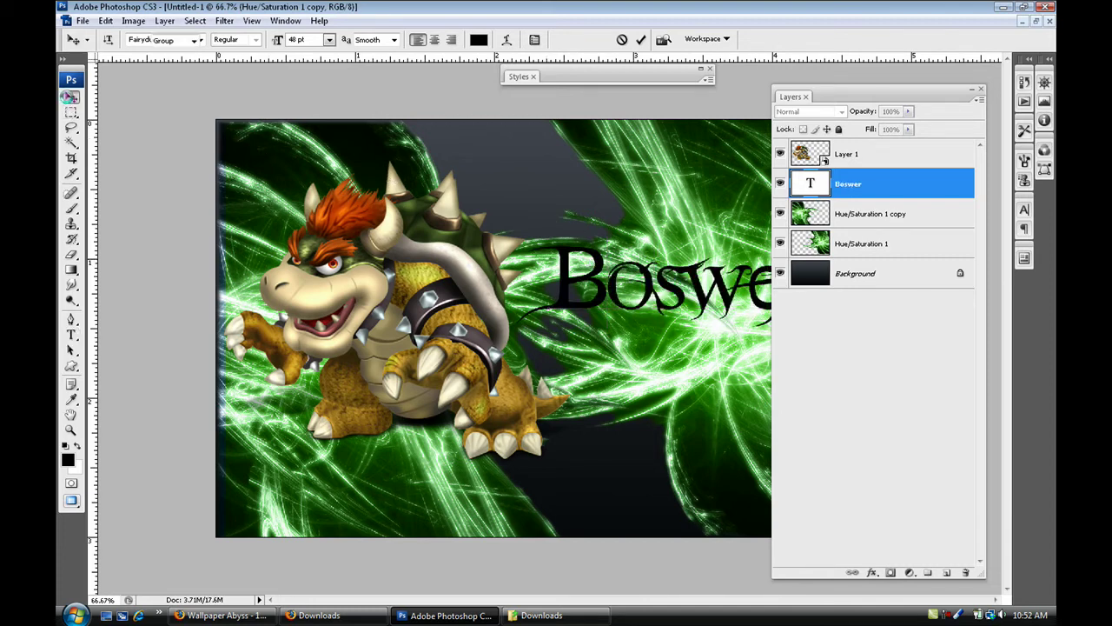
double_click(869, 97)
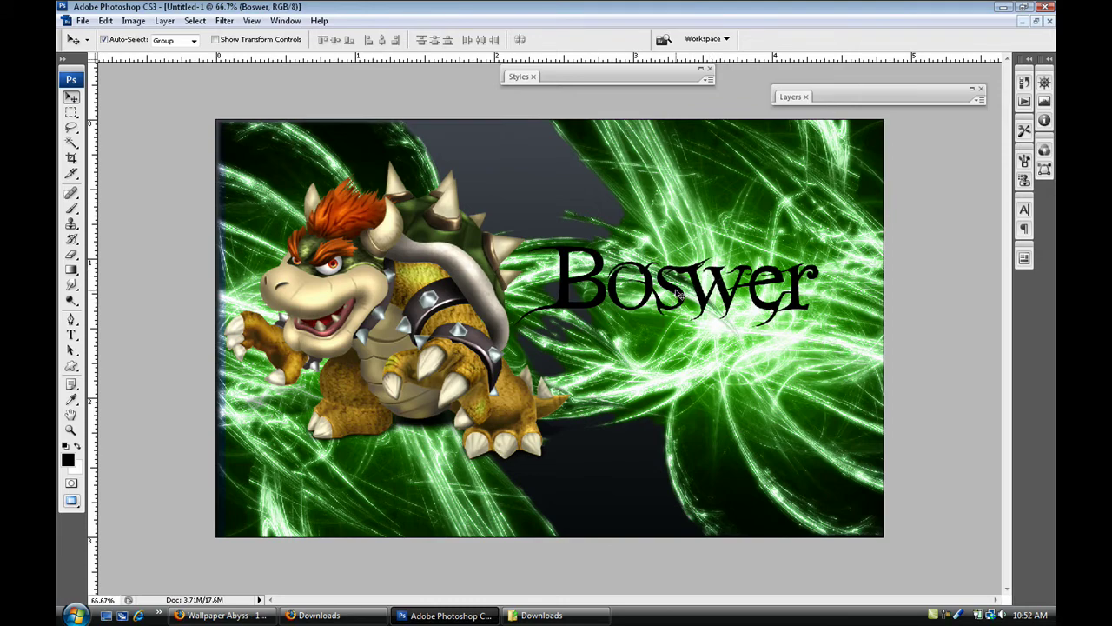
mouse_move(675, 301)
mouse_down()
mouse_move(662, 334)
mouse_move(669, 322)
mouse_up()
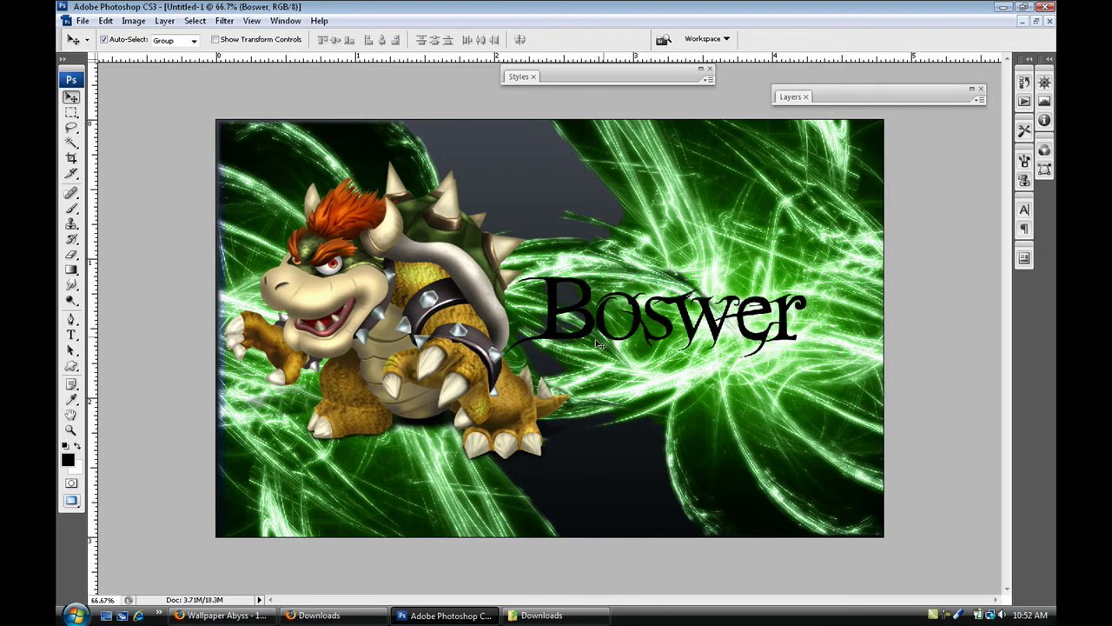
- Stretch the copied streaks upward and the original streaks downward to about 101% height
click(342, 449)
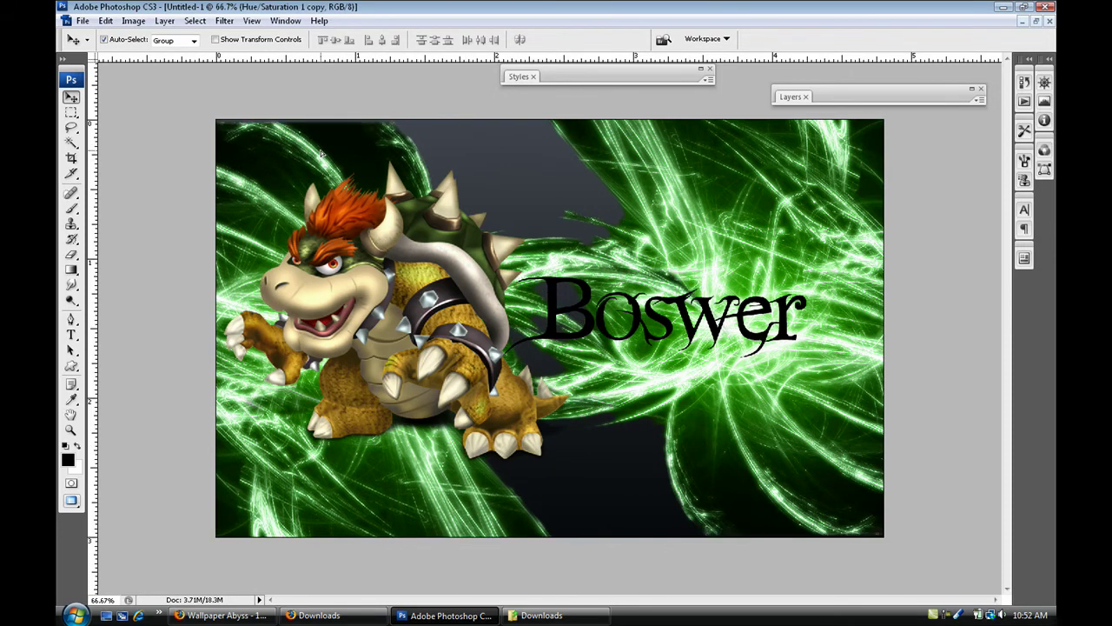
key(ctrl+t)
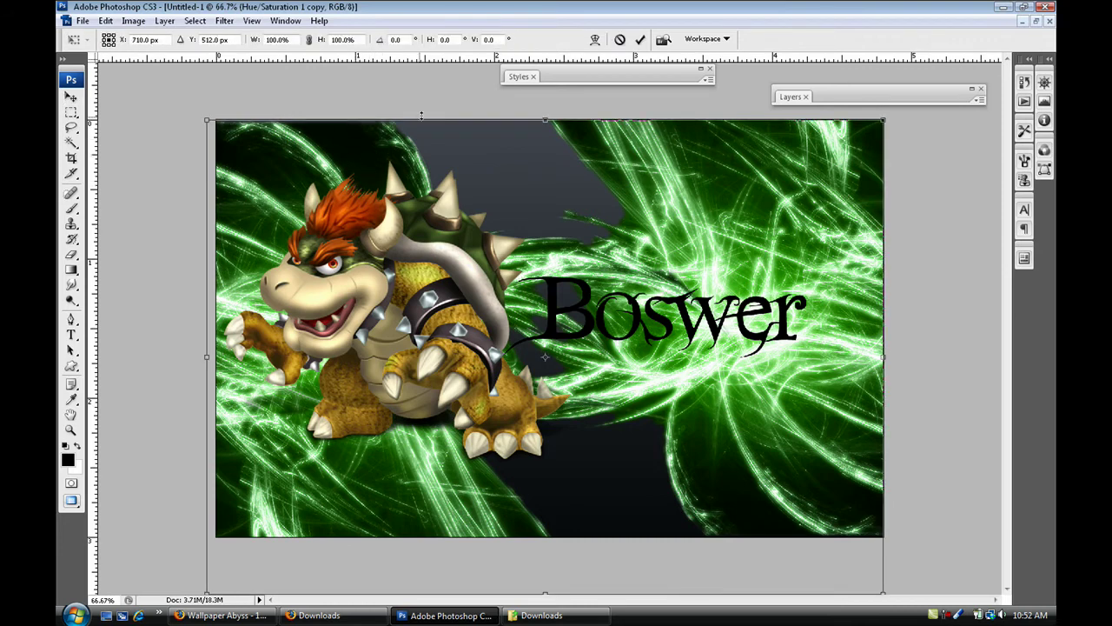
drag(543, 119, 537, 113)
key(Return)
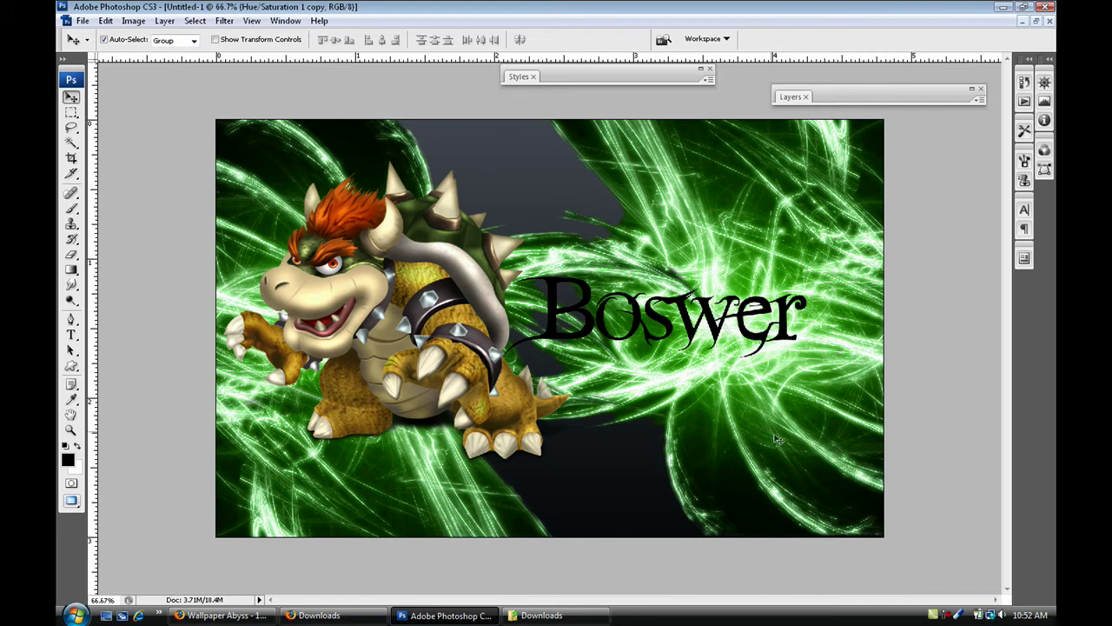
click(780, 439)
key(ctrl+t)
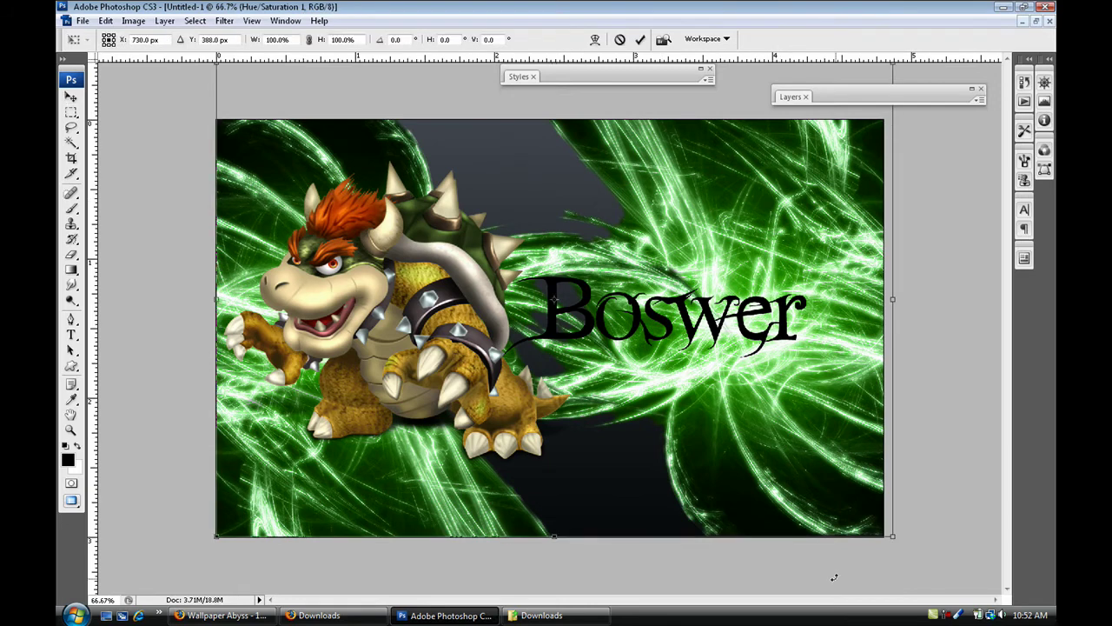
drag(773, 538, 773, 543)
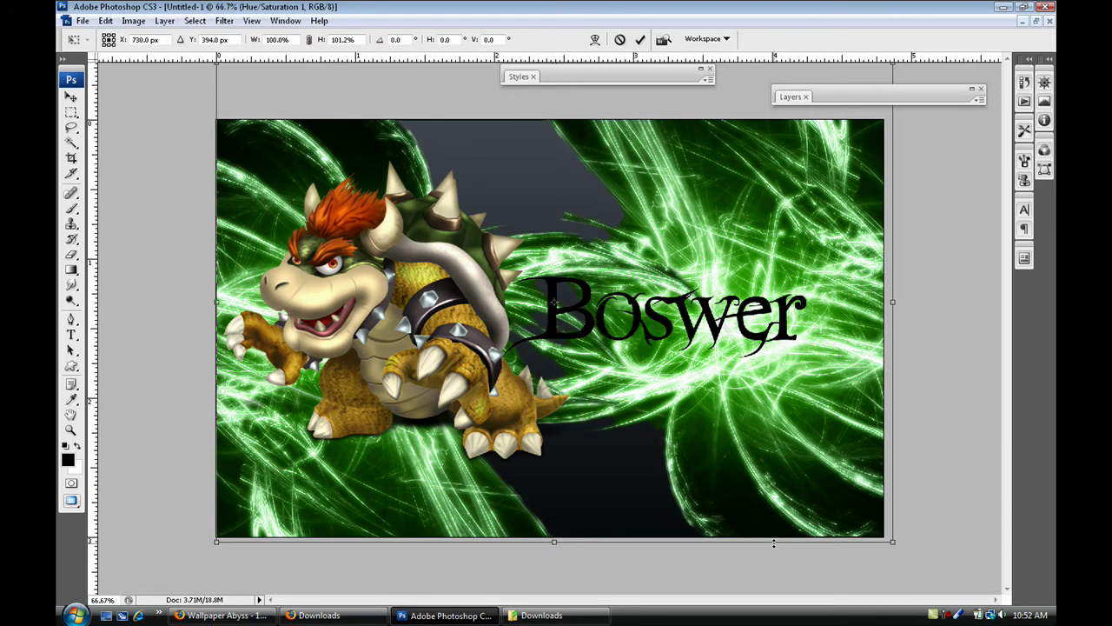
key(Return)
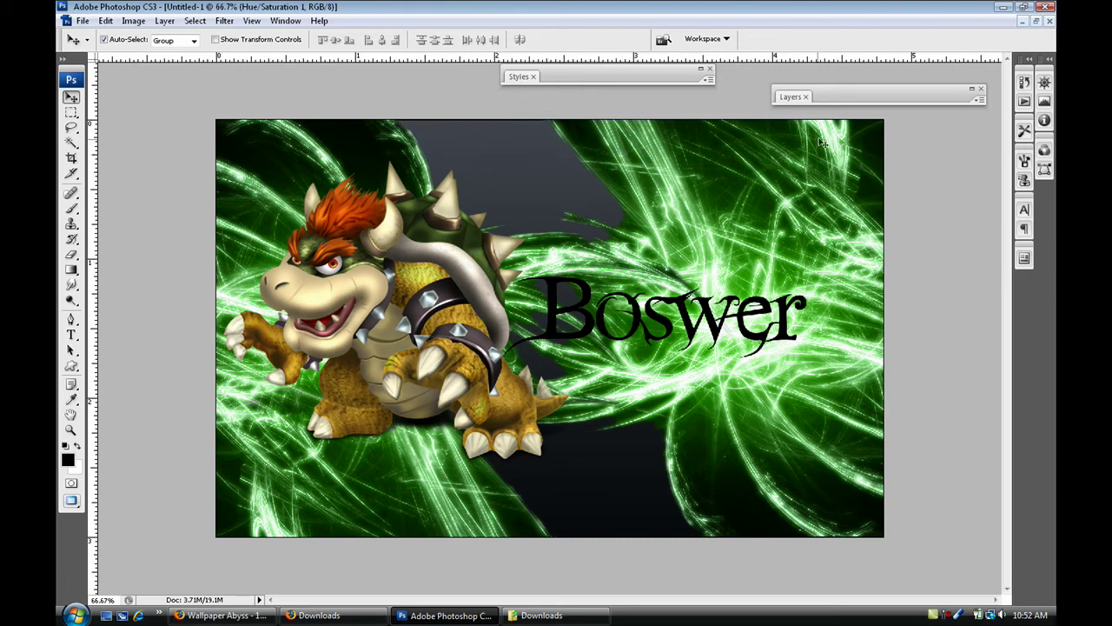
double_click(822, 97)
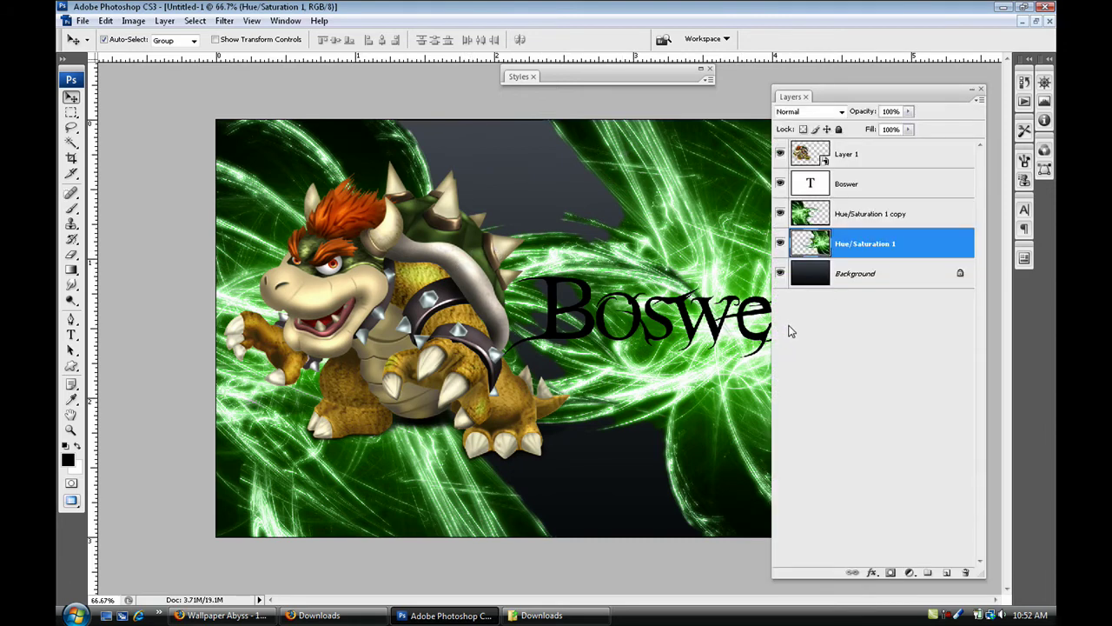
click(875, 276)
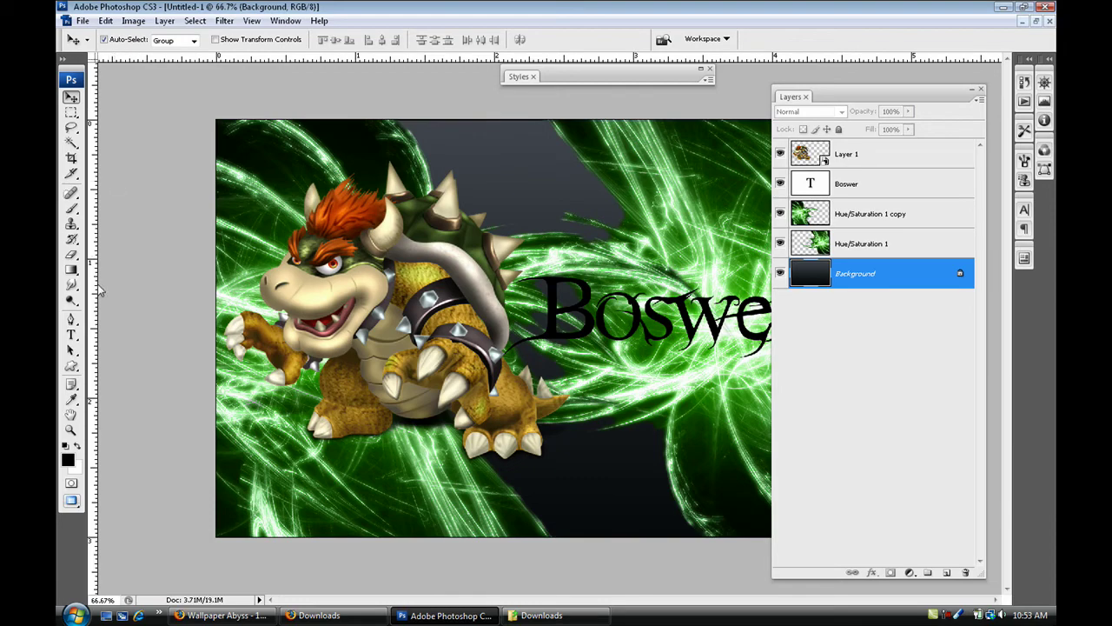
click(71, 269)
click(156, 39)
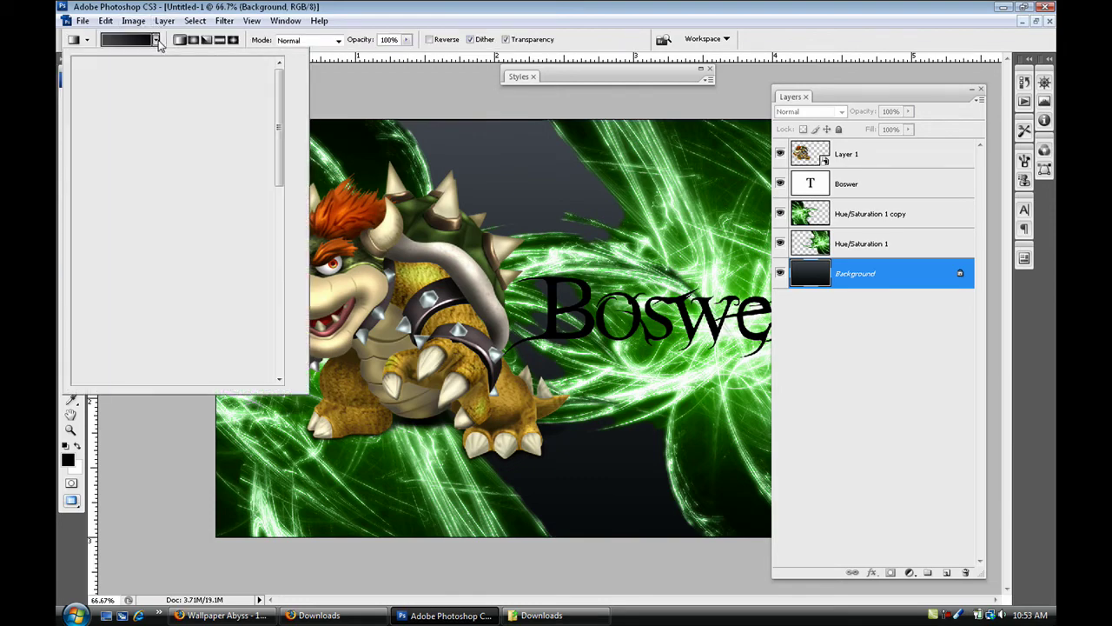
drag(278, 136, 289, 111)
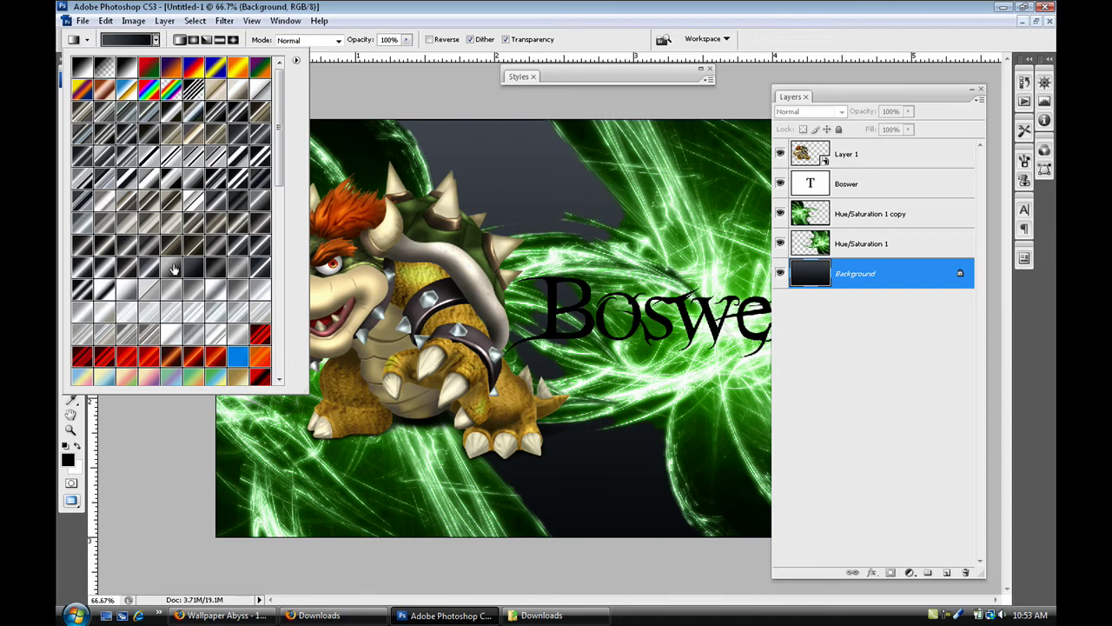
click(353, 9)
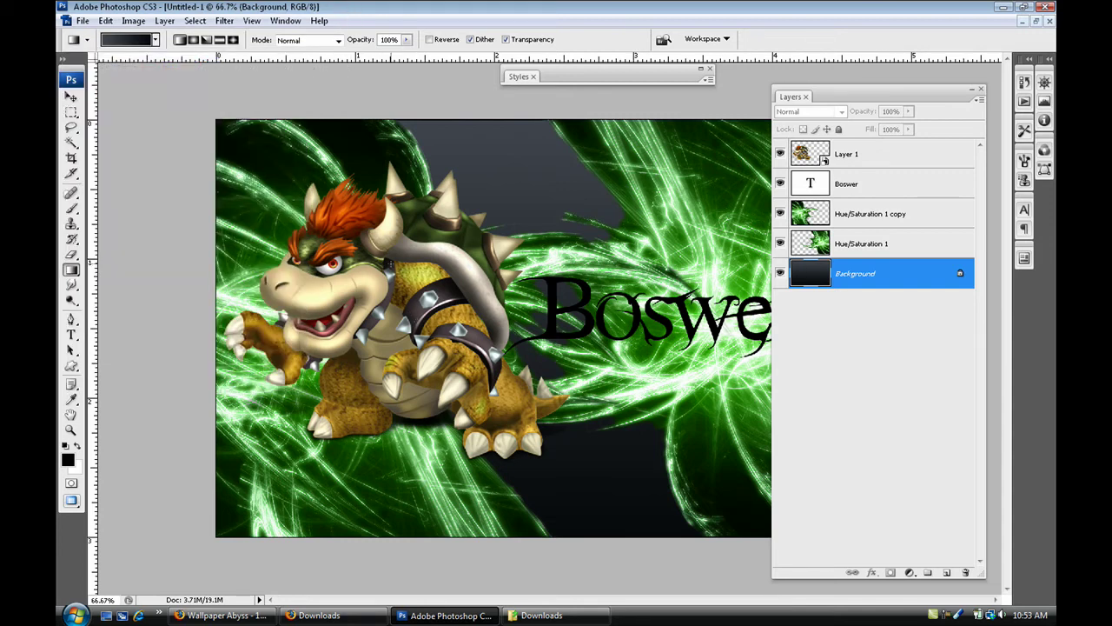
- Open Abstract-Cool-32616.jpg from Pictures, filtering the file list to JPEG
key(ctrl+o)
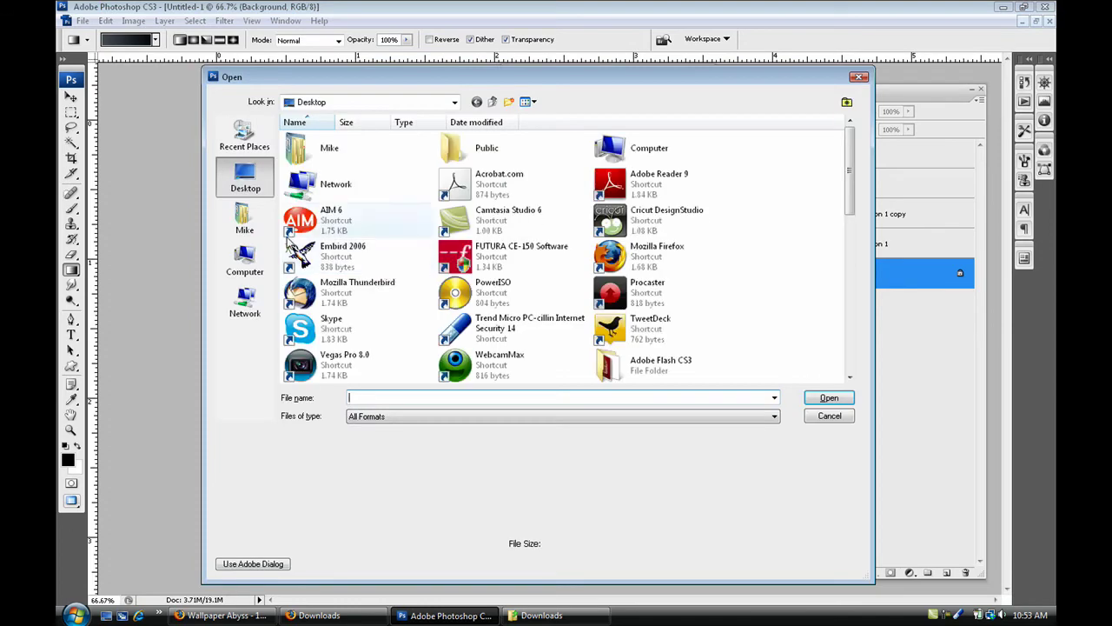
double_click(517, 256)
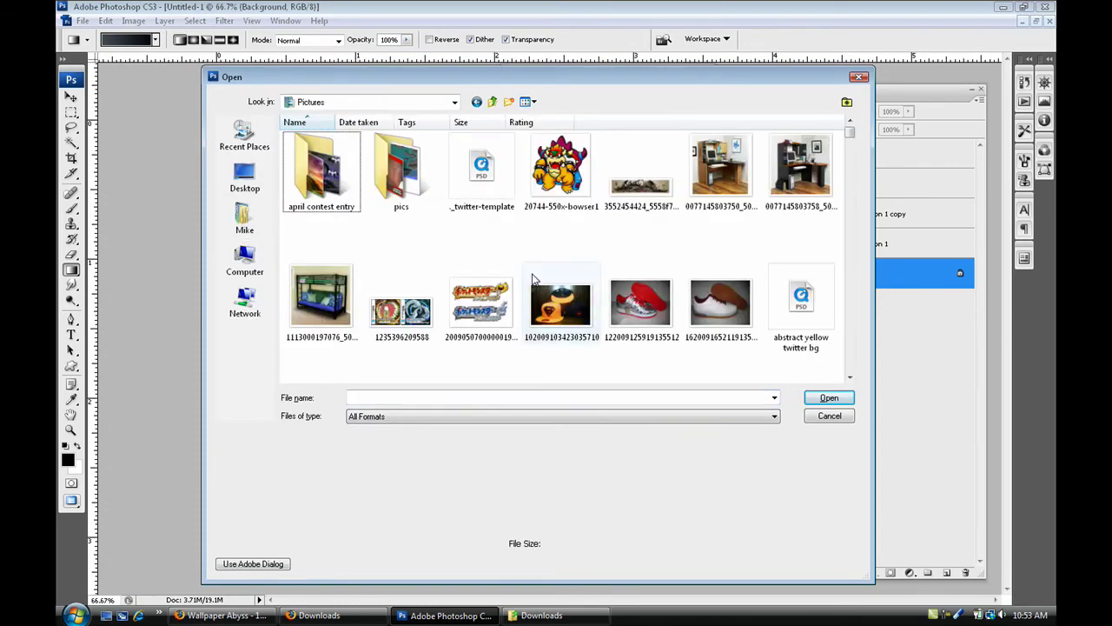
click(551, 419)
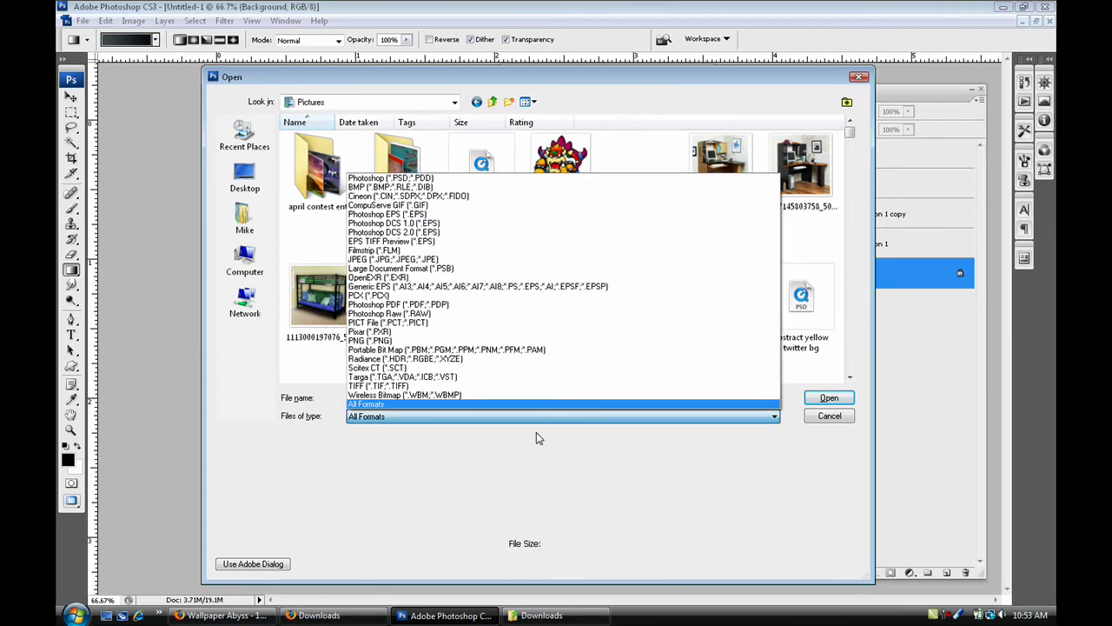
click(497, 259)
scroll(498, 261, down, 3)
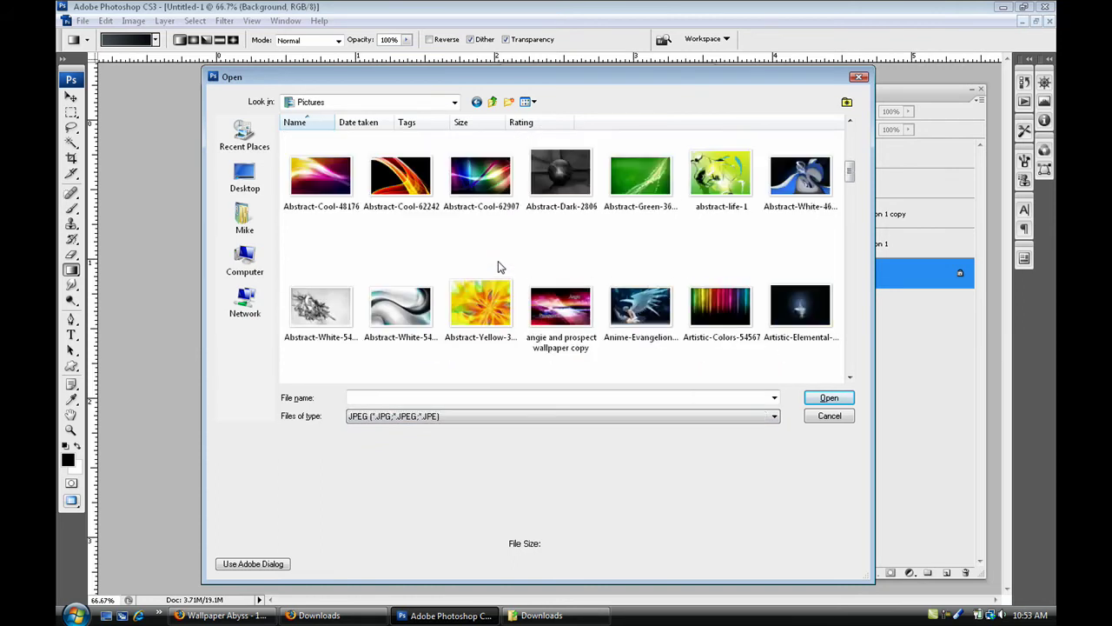
scroll(498, 265, up, 2)
click(720, 235)
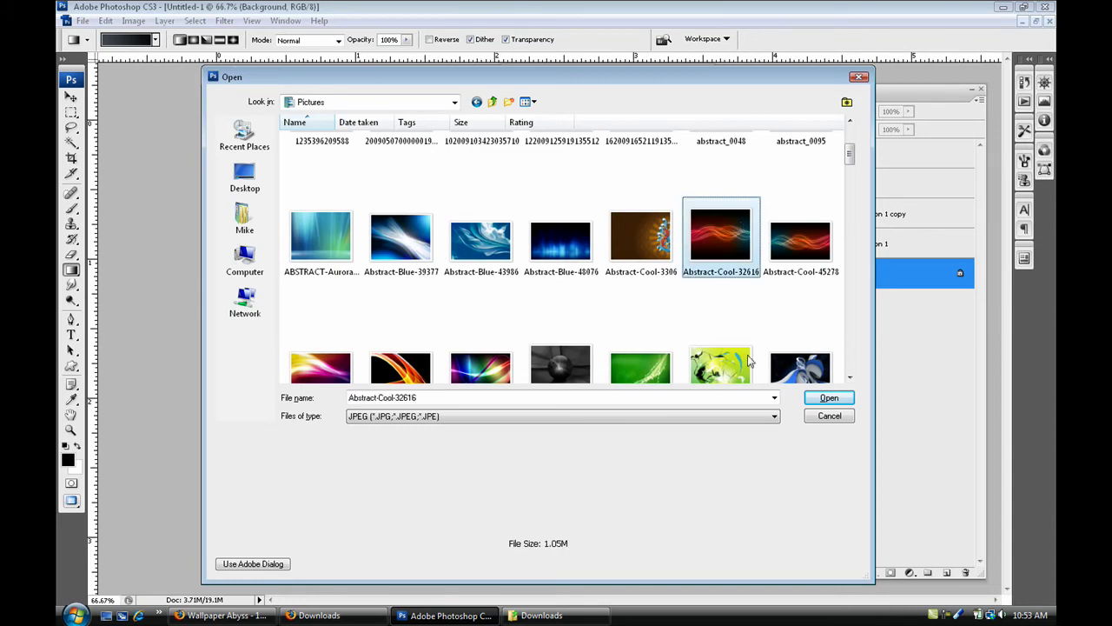
click(828, 398)
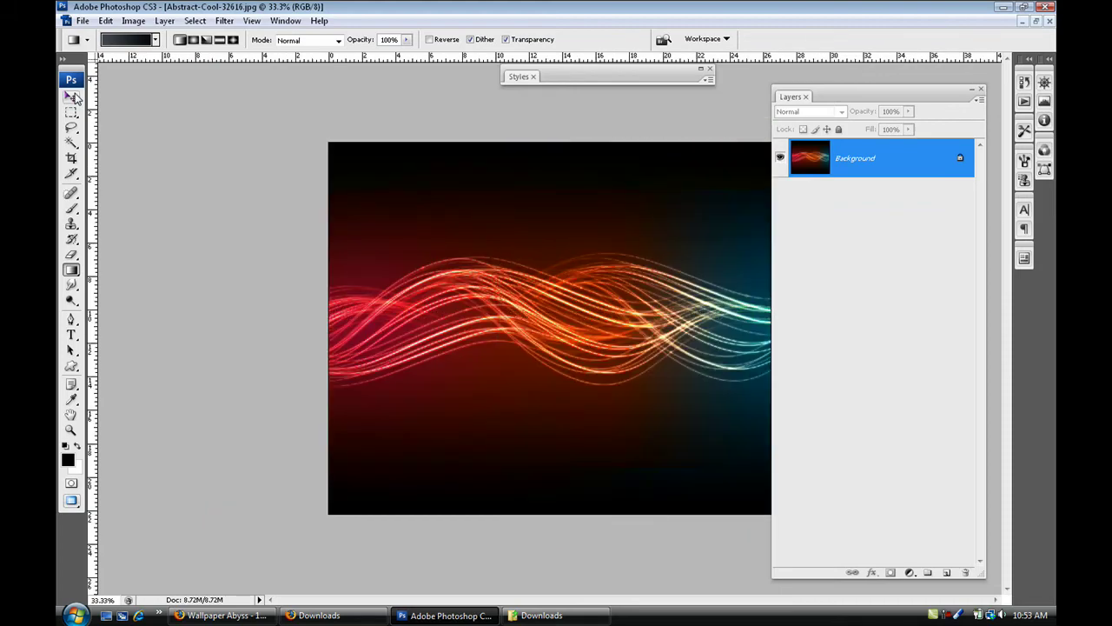
- Float the documents as separate windows so the Bowser artwork is visible beside it
click(73, 98)
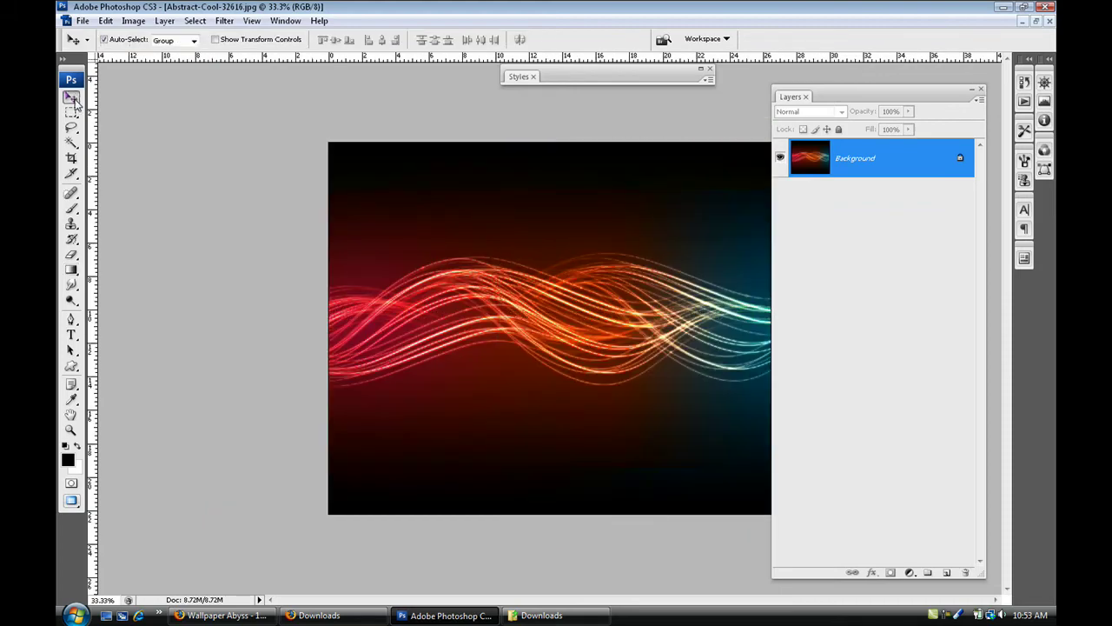
click(1036, 22)
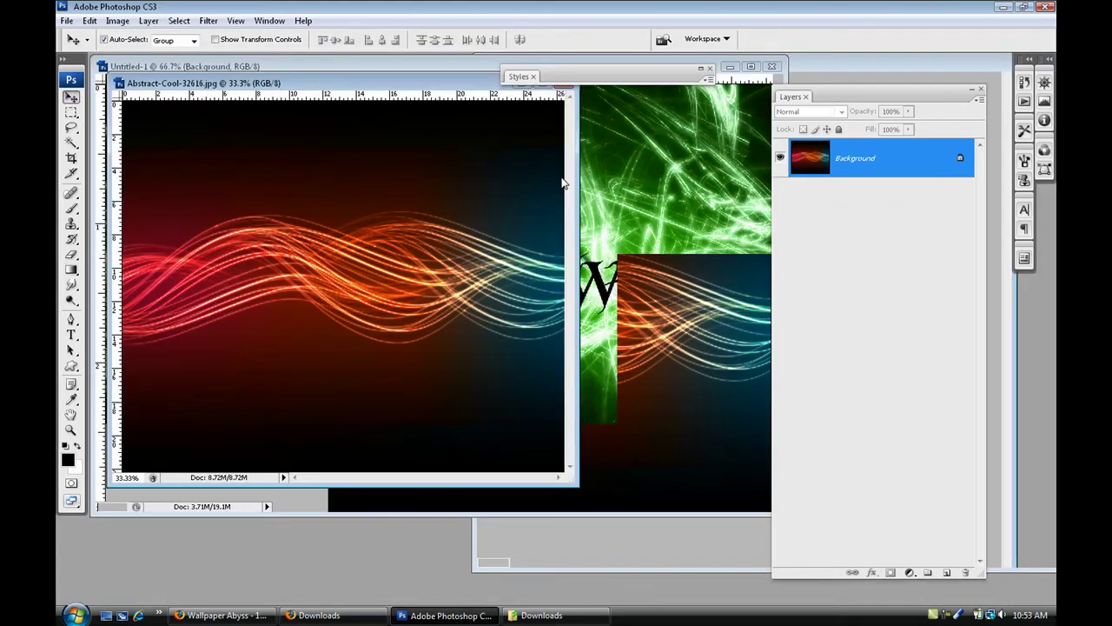
drag(523, 83, 906, 133)
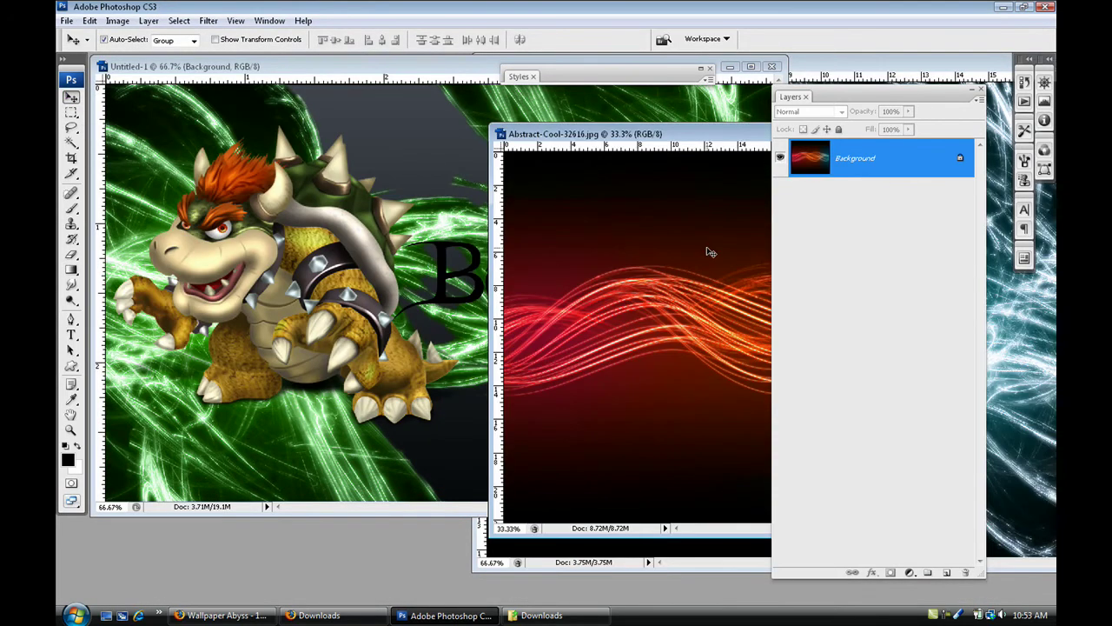
- Copy the red light-wave image into the maximized Bowser document as a new layer
drag(711, 253, 417, 261)
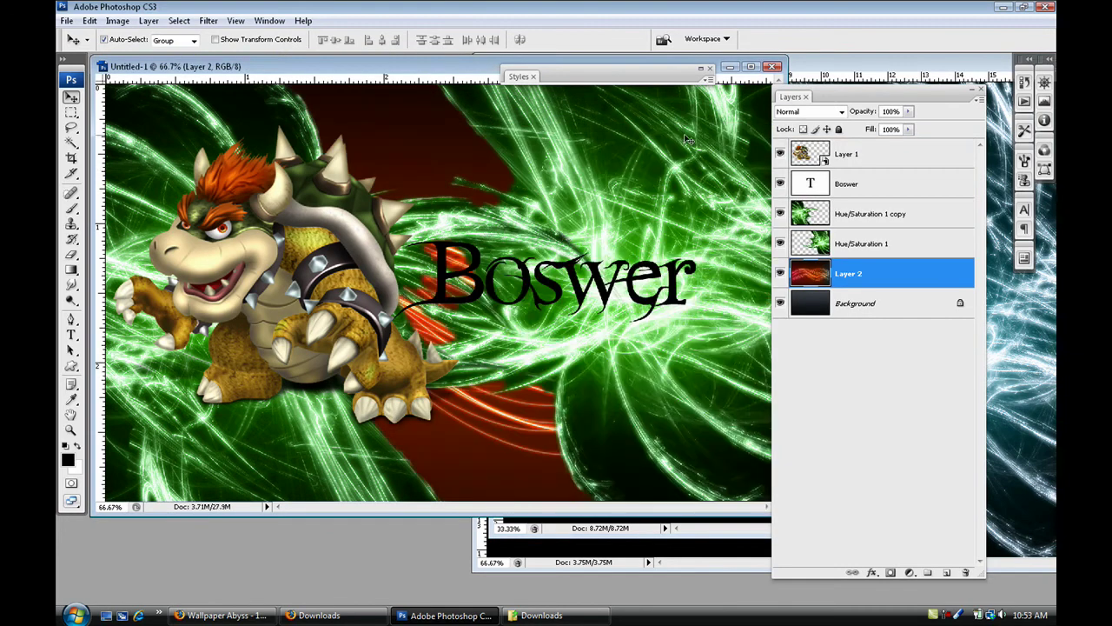
click(750, 67)
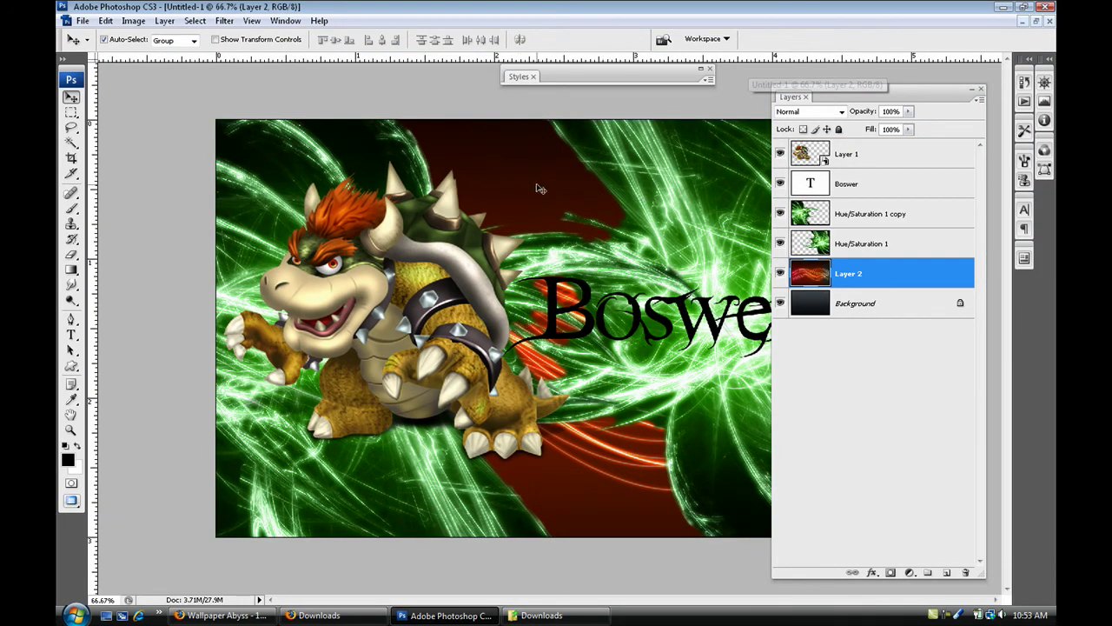
drag(539, 187, 524, 207)
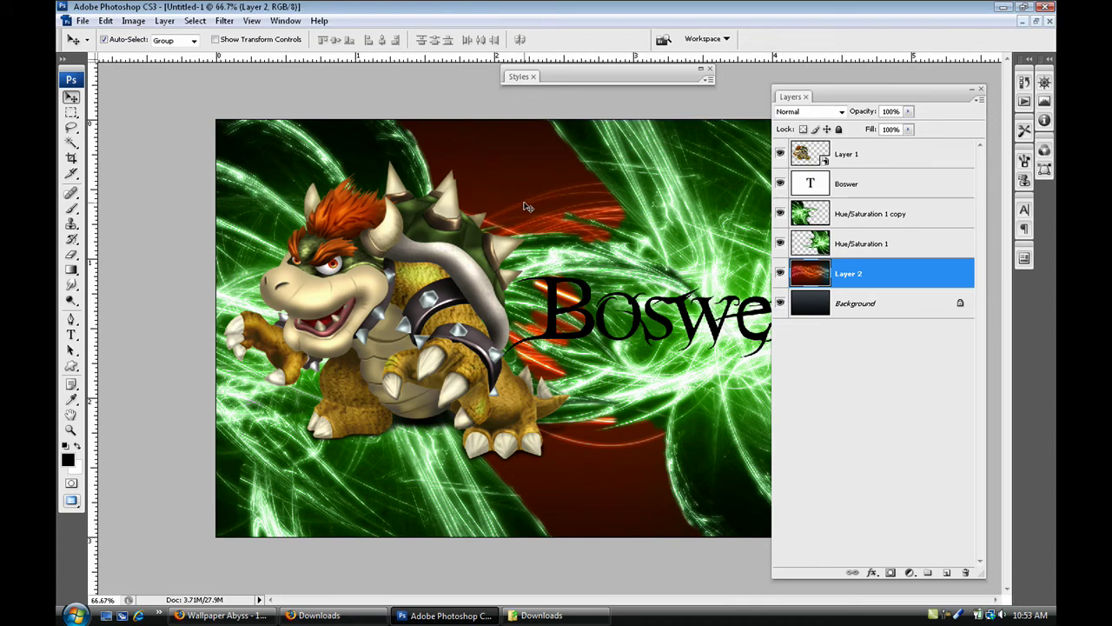
- Rotate the red waves layer diagonally, about 60°, then return to 100% zoom
key(ctrl+t)
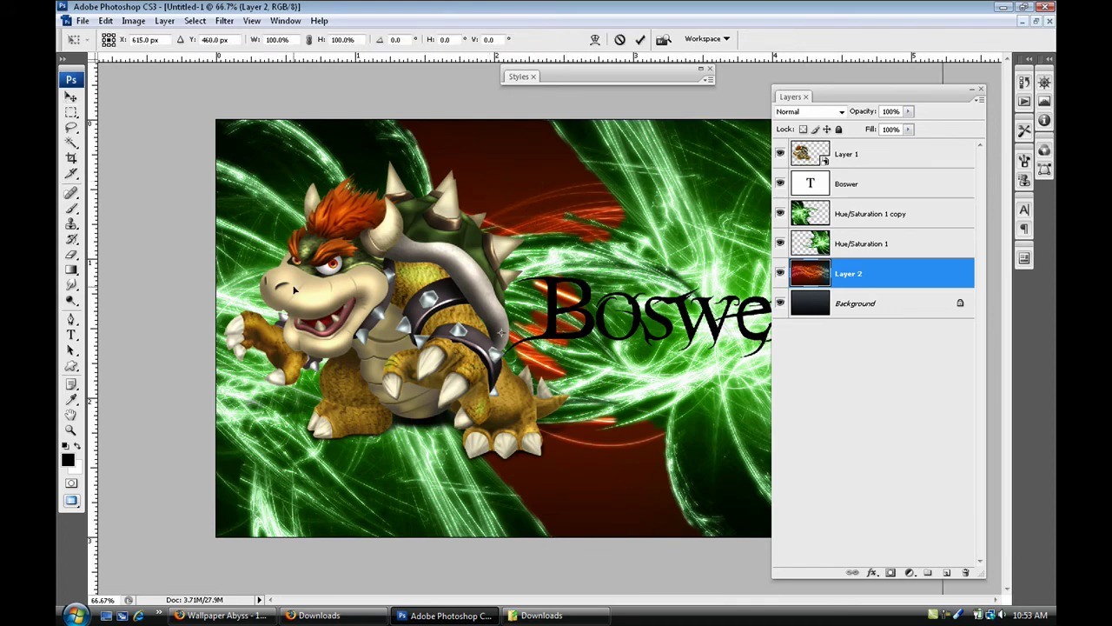
key(ctrl+minus)
key(ctrl+minus)
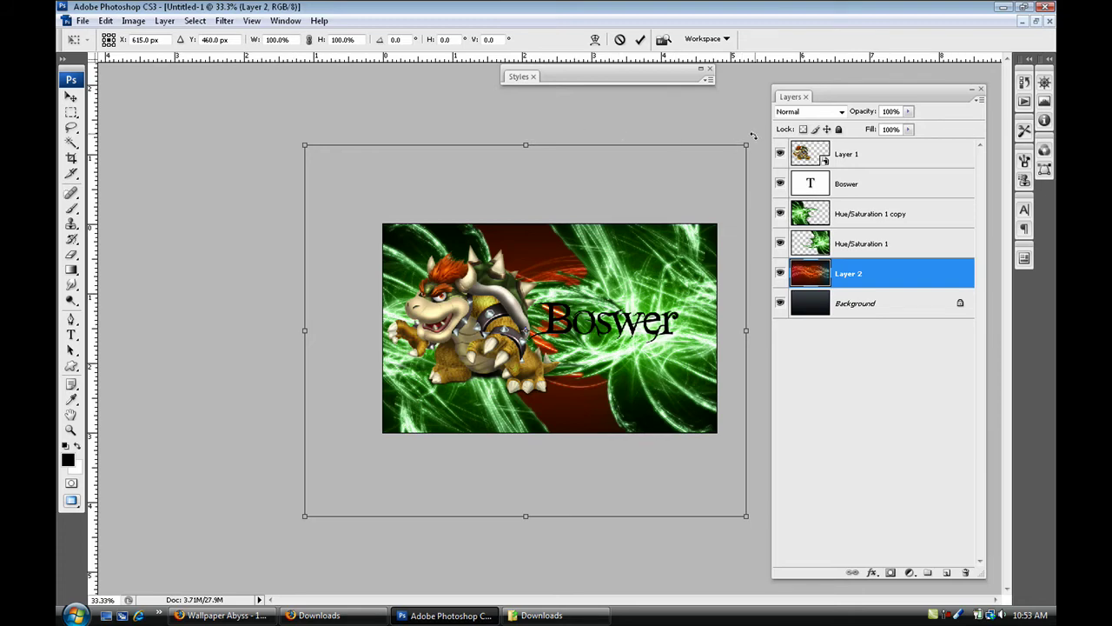
mouse_move(753, 137)
mouse_down()
mouse_move(761, 294)
mouse_move(611, 385)
mouse_move(578, 382)
mouse_move(552, 354)
mouse_move(579, 365)
mouse_up()
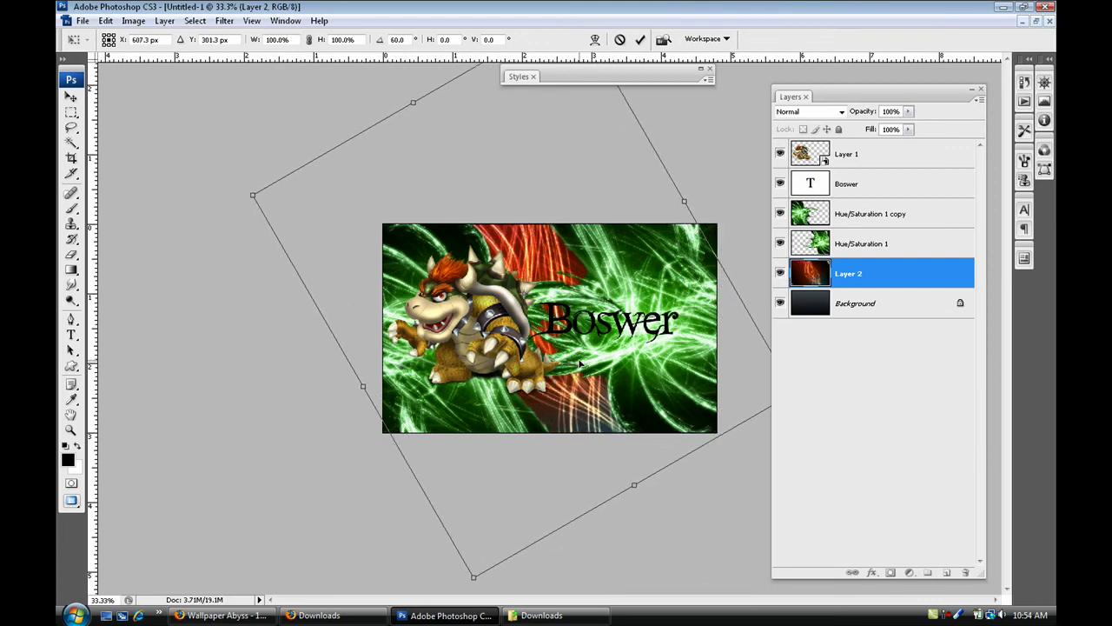
key(Return)
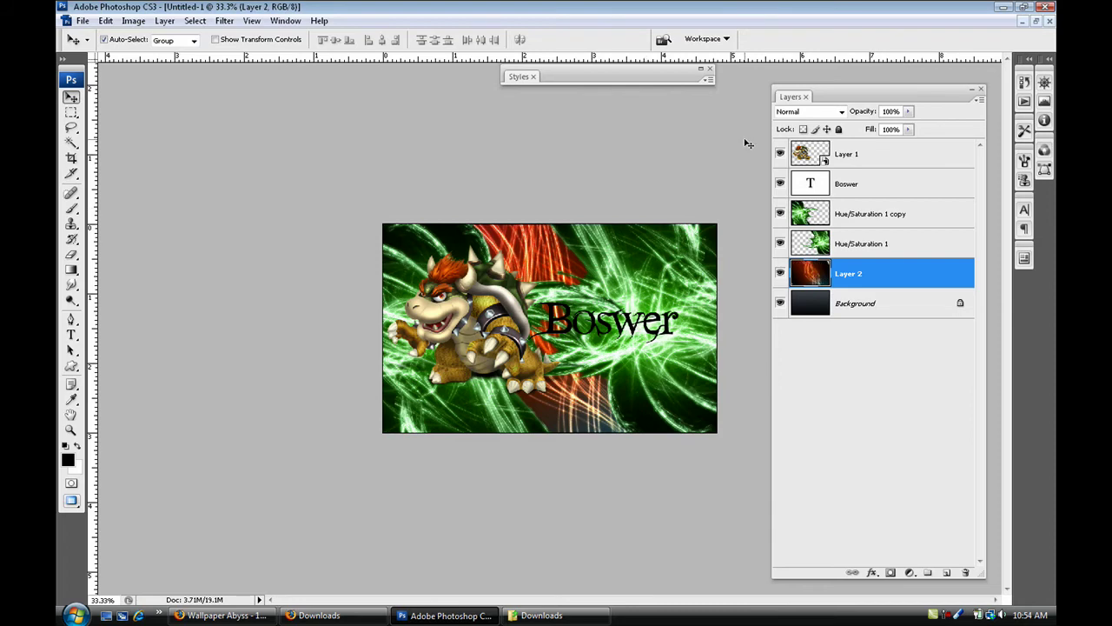
key(ctrl+plus)
key(ctrl+plus)
key(ctrl+plus)
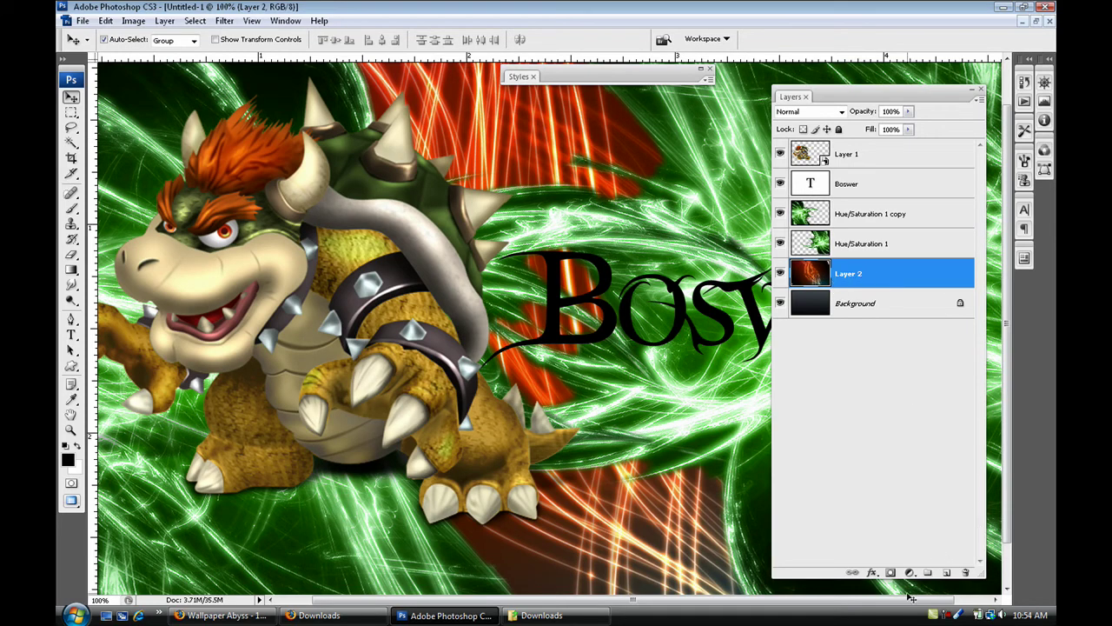
- Try a Hue/Saturation adjustment on the red waves, then cancel it
click(909, 572)
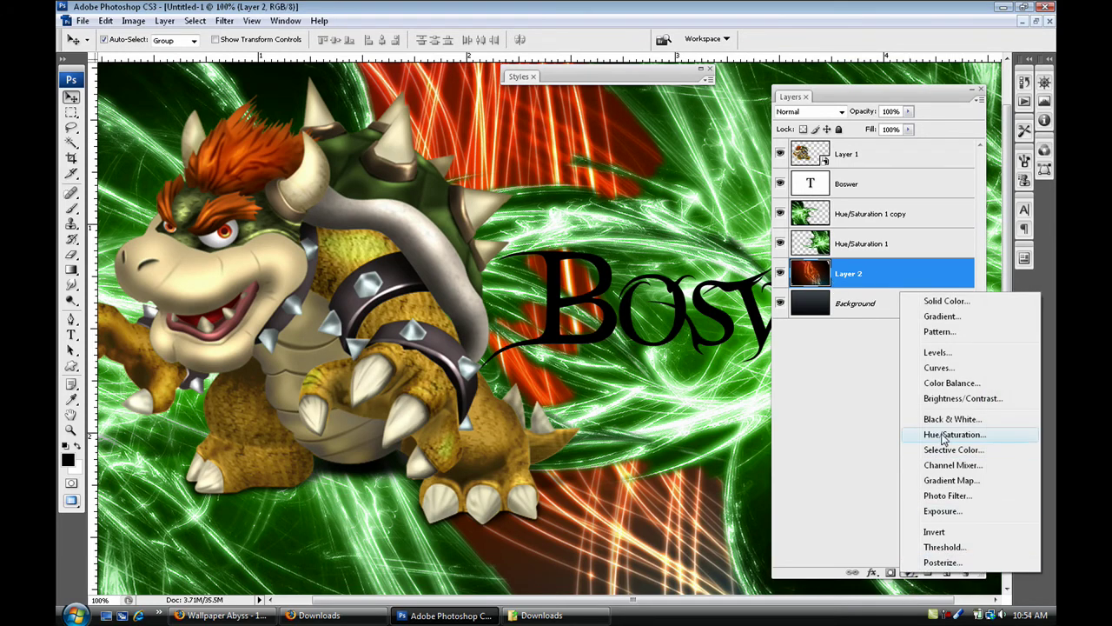
click(942, 433)
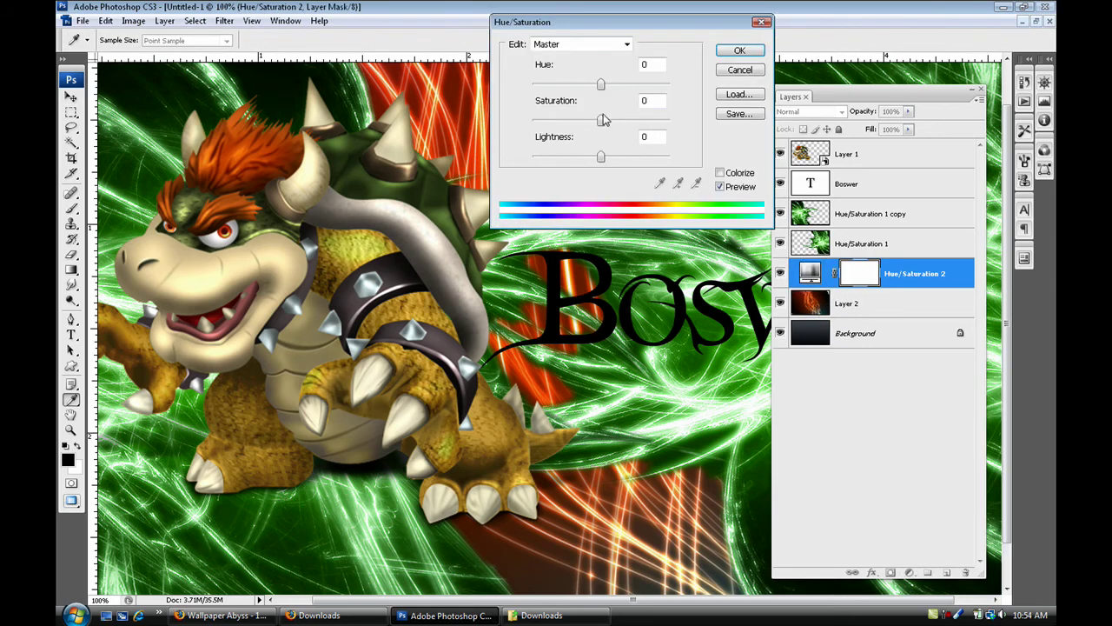
drag(603, 119, 638, 120)
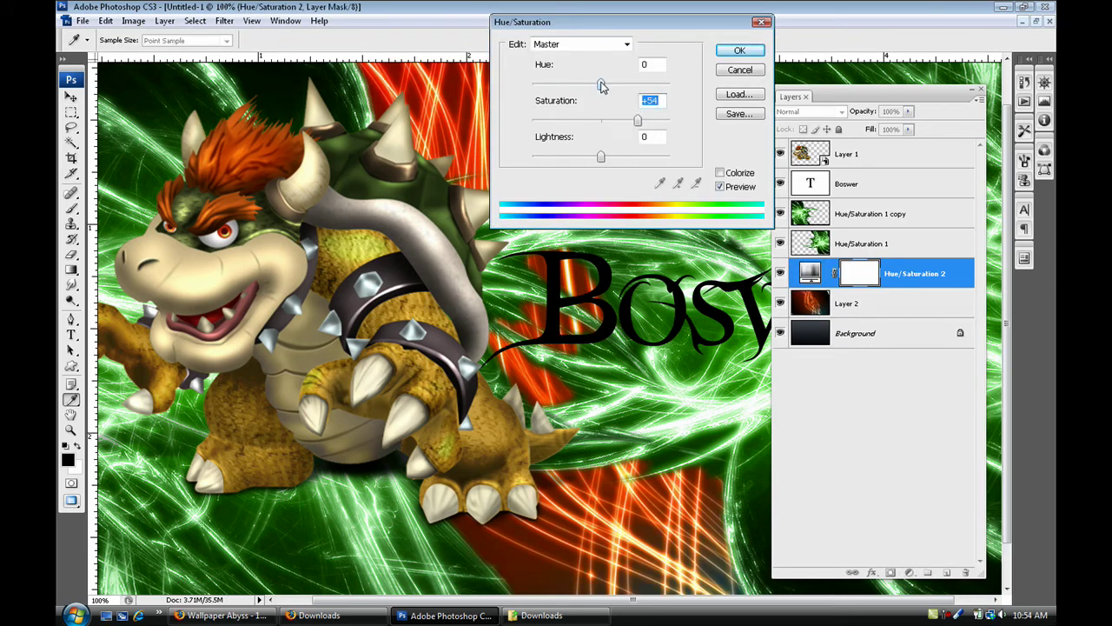
drag(601, 85, 531, 87)
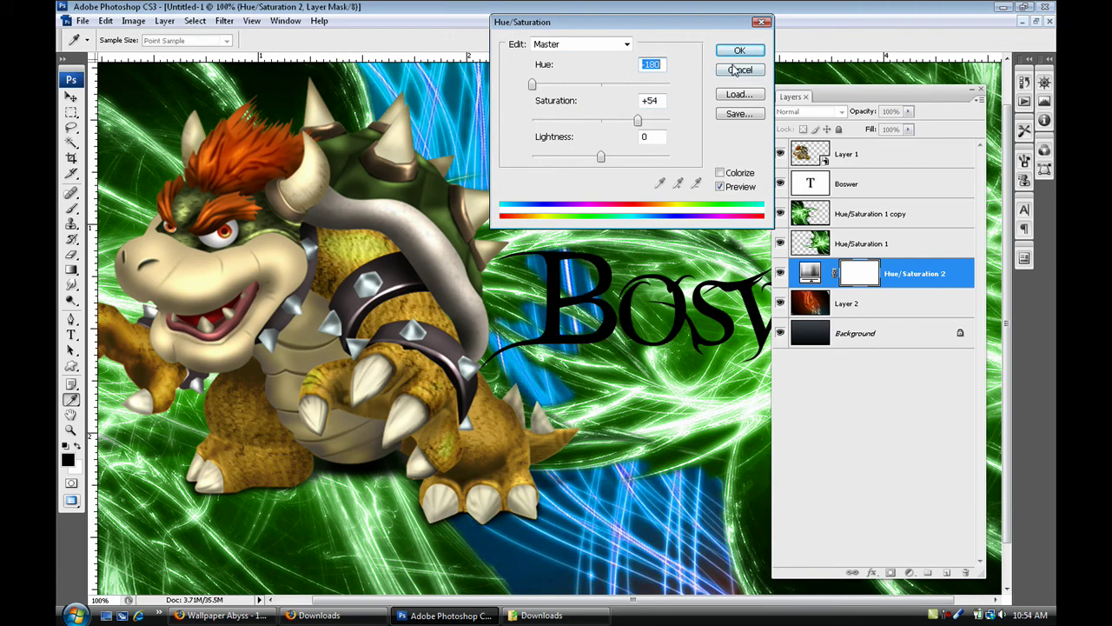
click(734, 70)
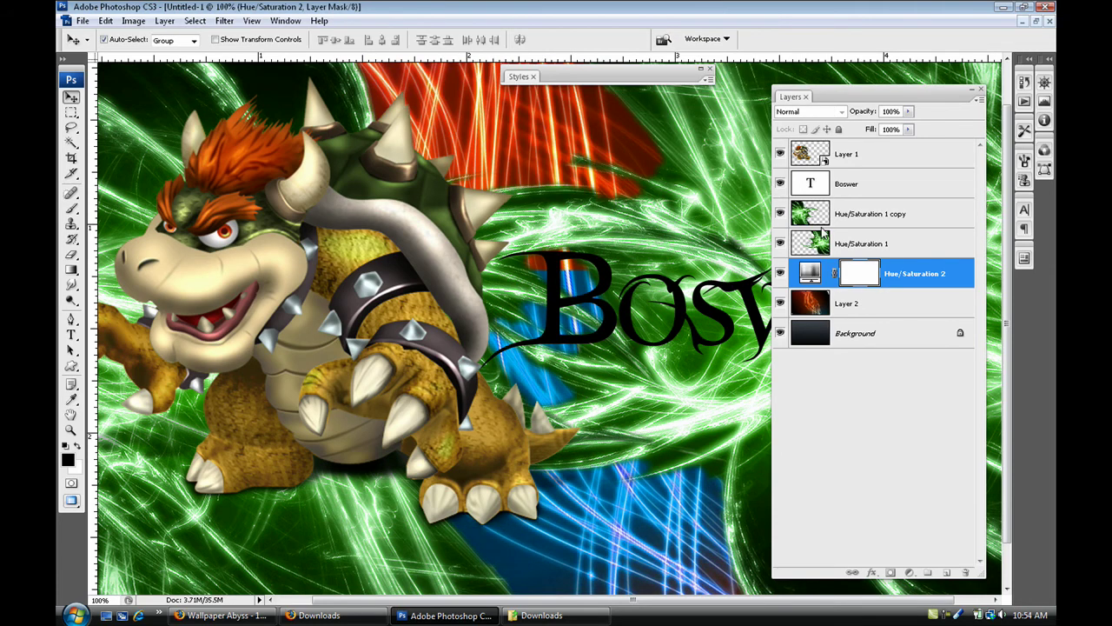
- Desaturate Layer 2 so the light waves turn grey
click(132, 20)
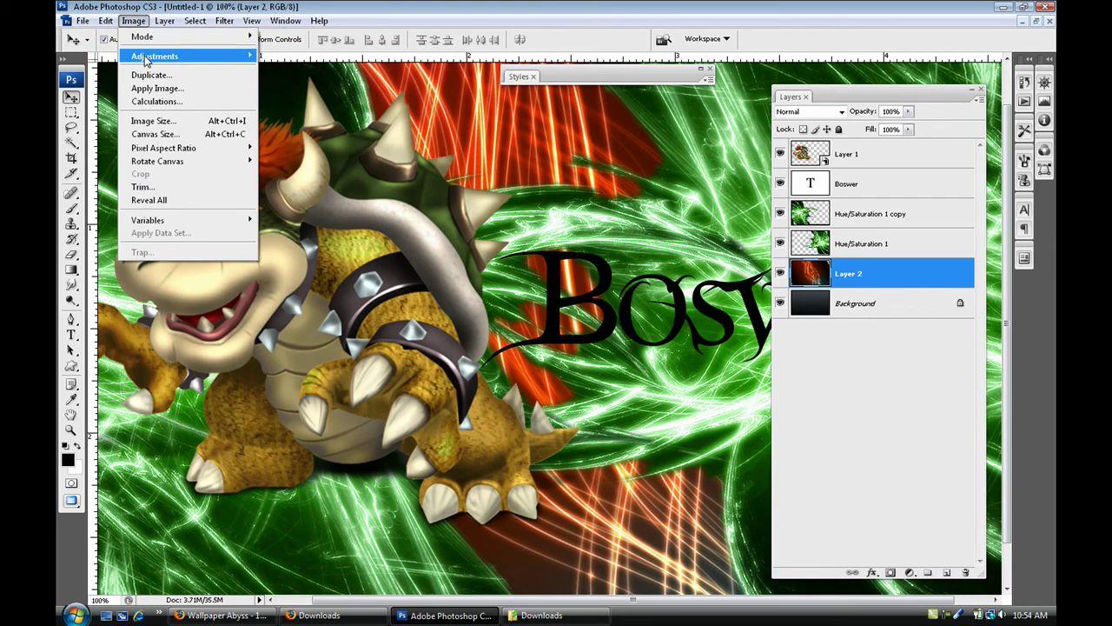
mouse_move(178, 58)
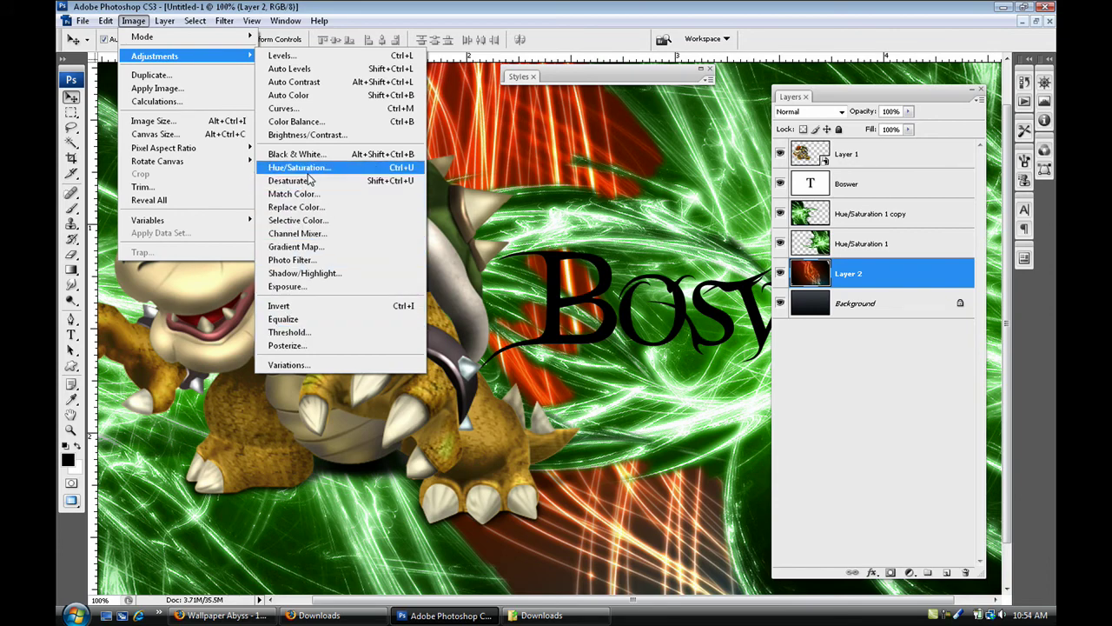
click(304, 180)
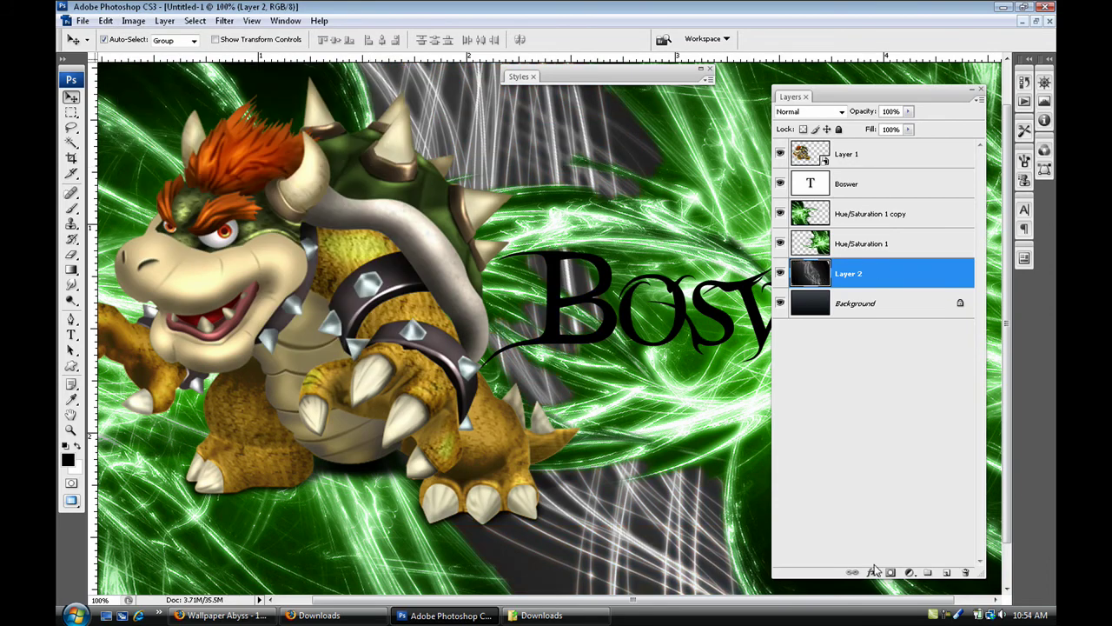
- Try a Hue/Saturation adjustment above Layer 2, then discard it
click(909, 571)
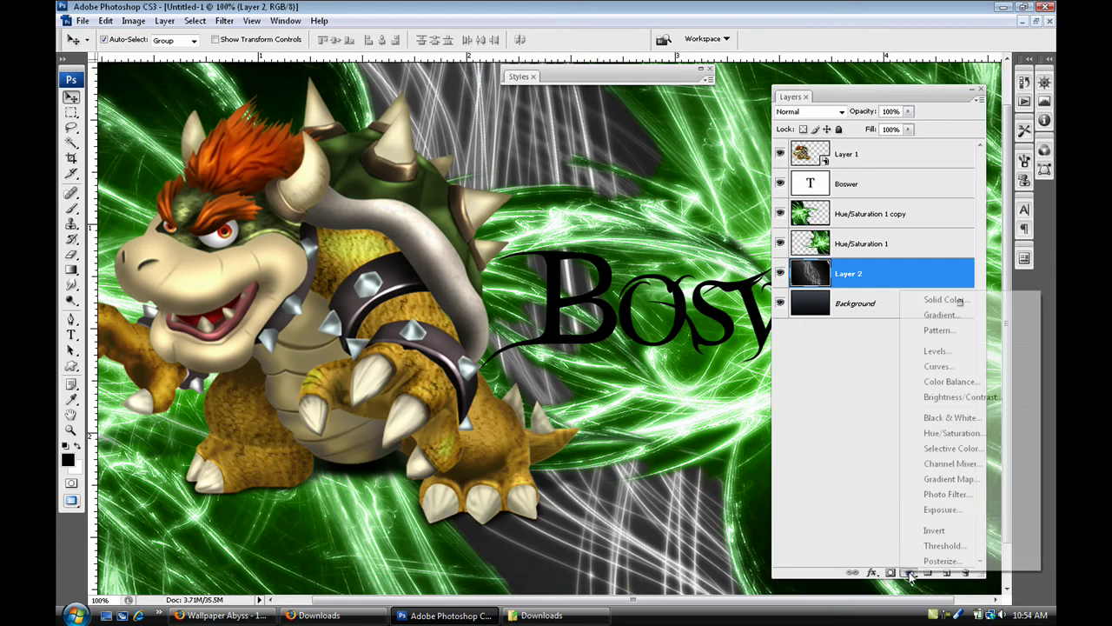
click(947, 432)
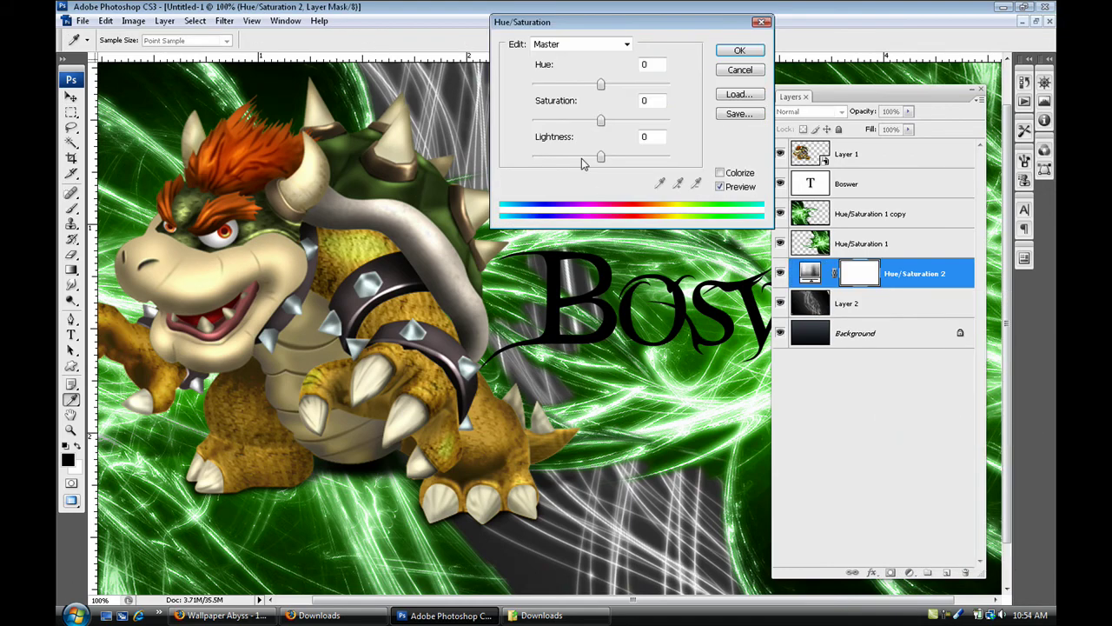
drag(604, 123, 618, 122)
drag(600, 84, 547, 102)
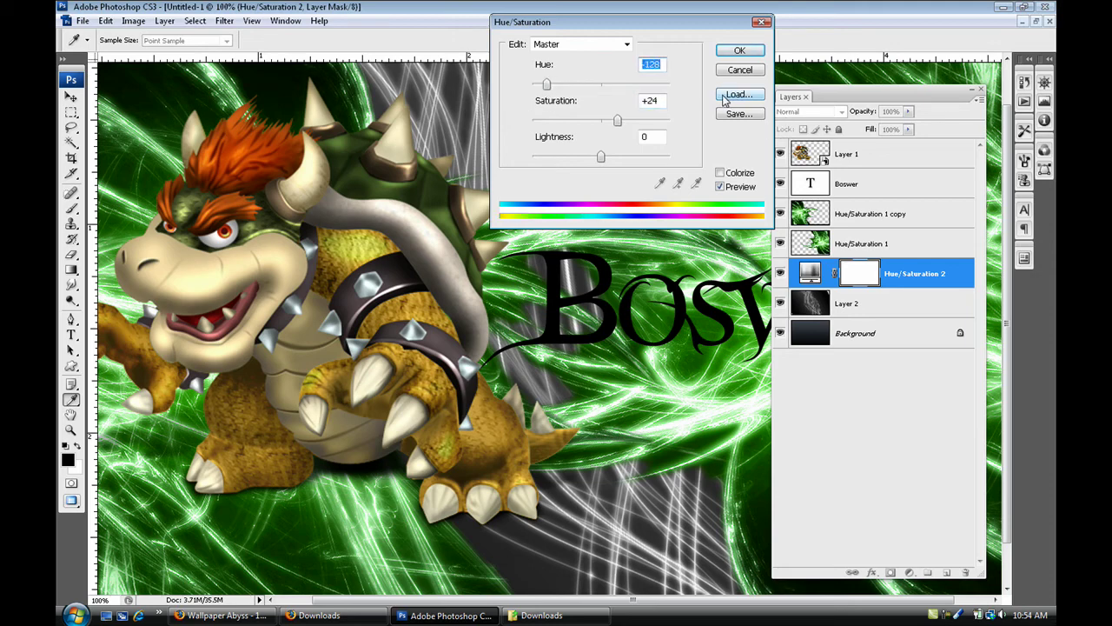
click(739, 69)
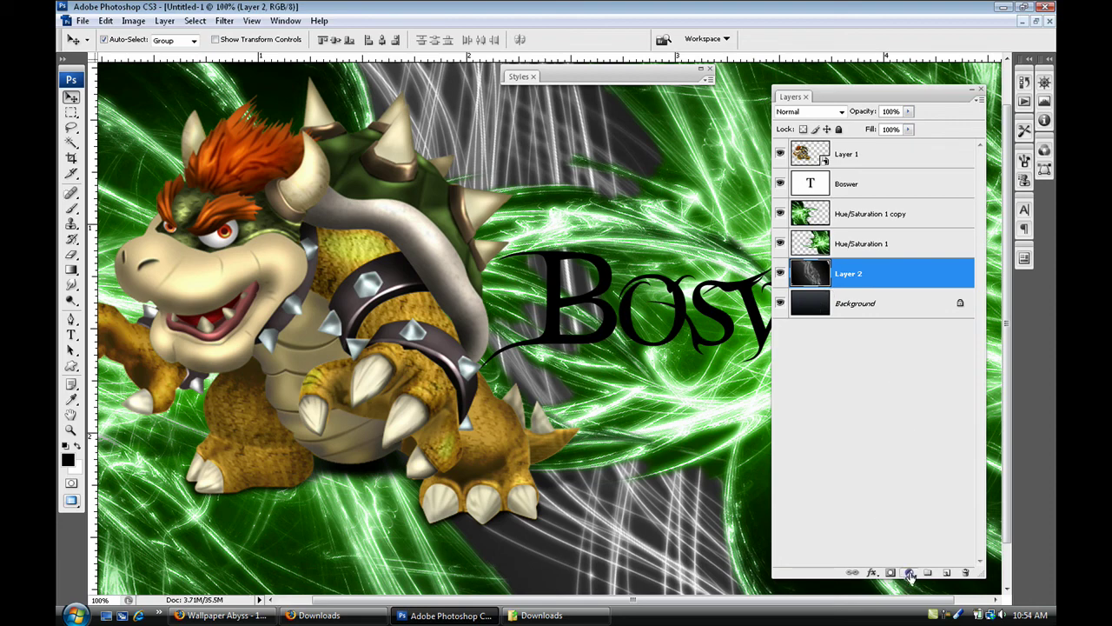
- Add a colorized Hue/Saturation adjustment layer with Hue 100 and Saturation 70
click(908, 572)
click(938, 433)
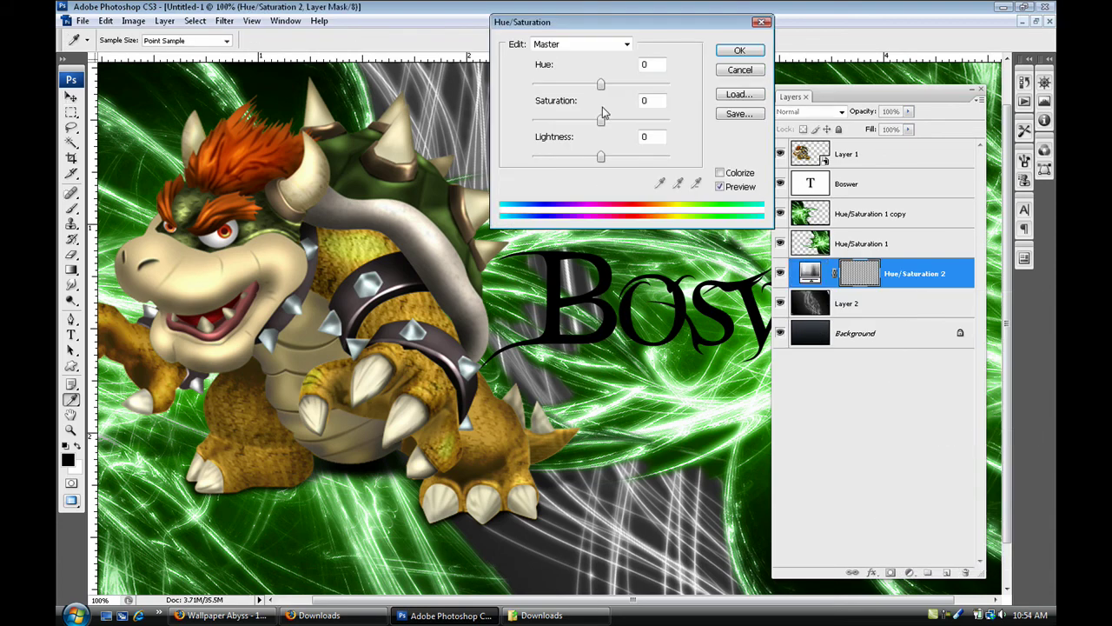
click(719, 172)
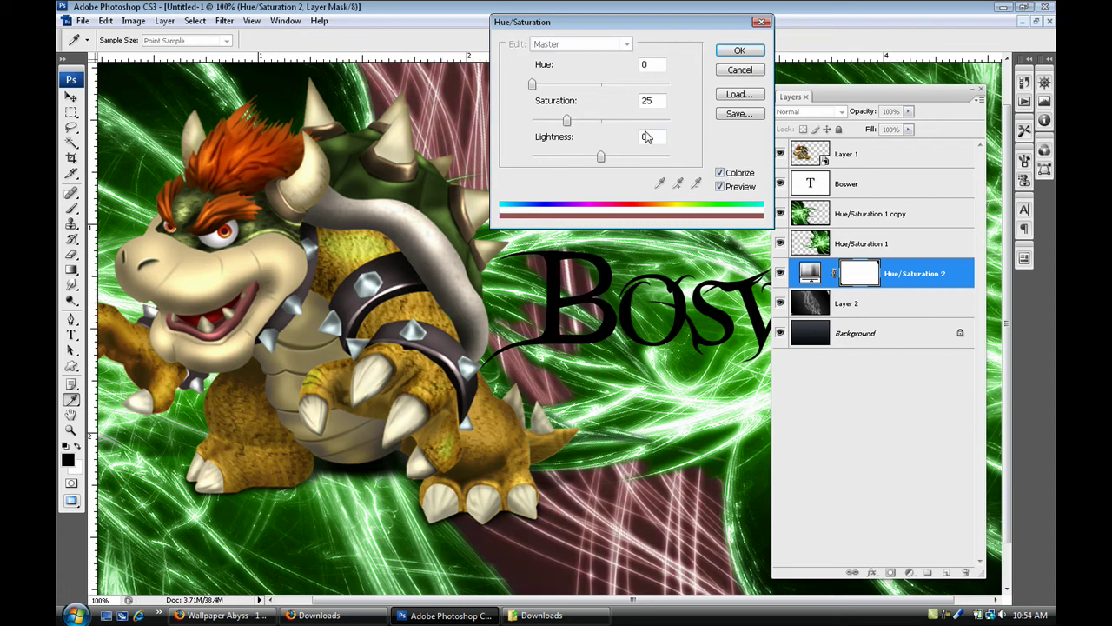
drag(566, 121, 622, 121)
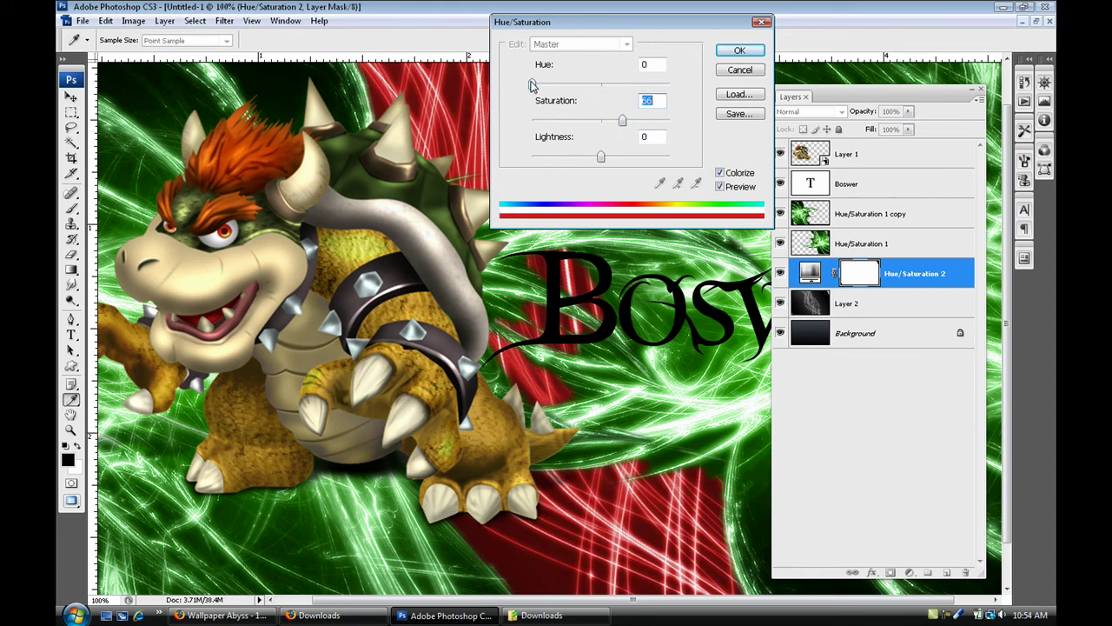
drag(532, 84, 571, 96)
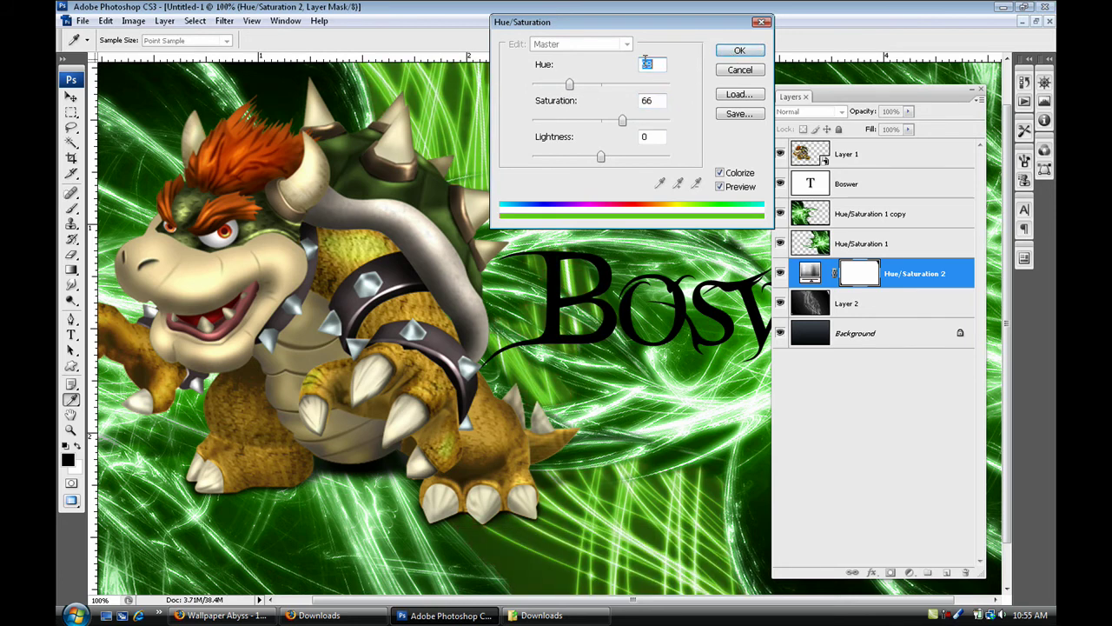
text(100)
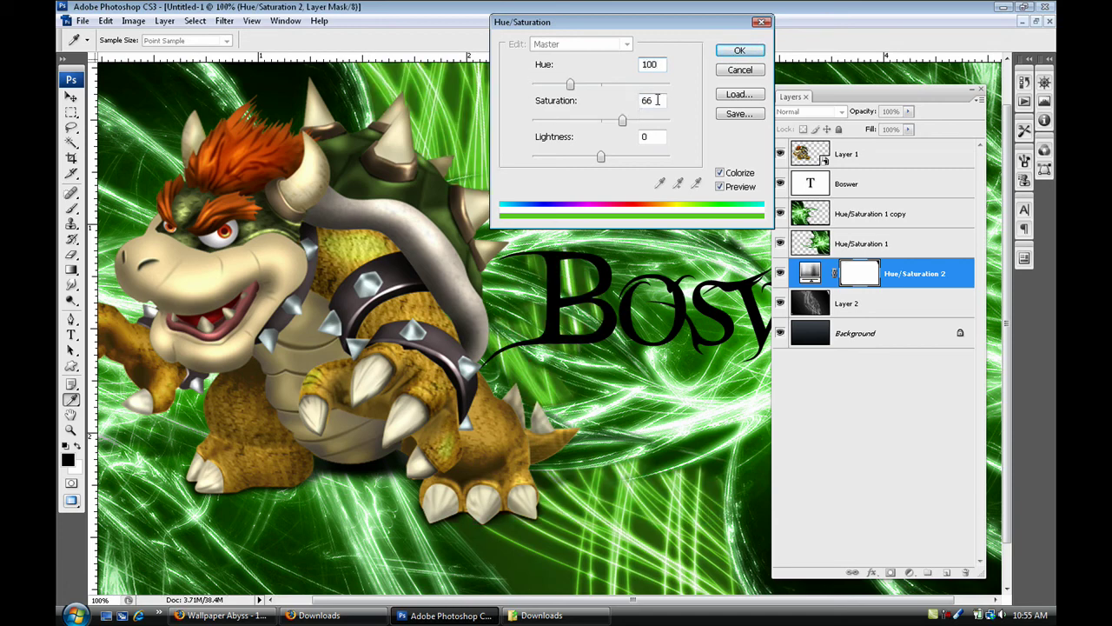
key(Tab)
text(70)
click(740, 50)
- Merge the green Hue/Saturation 2 tint into Layer 2
key(v)
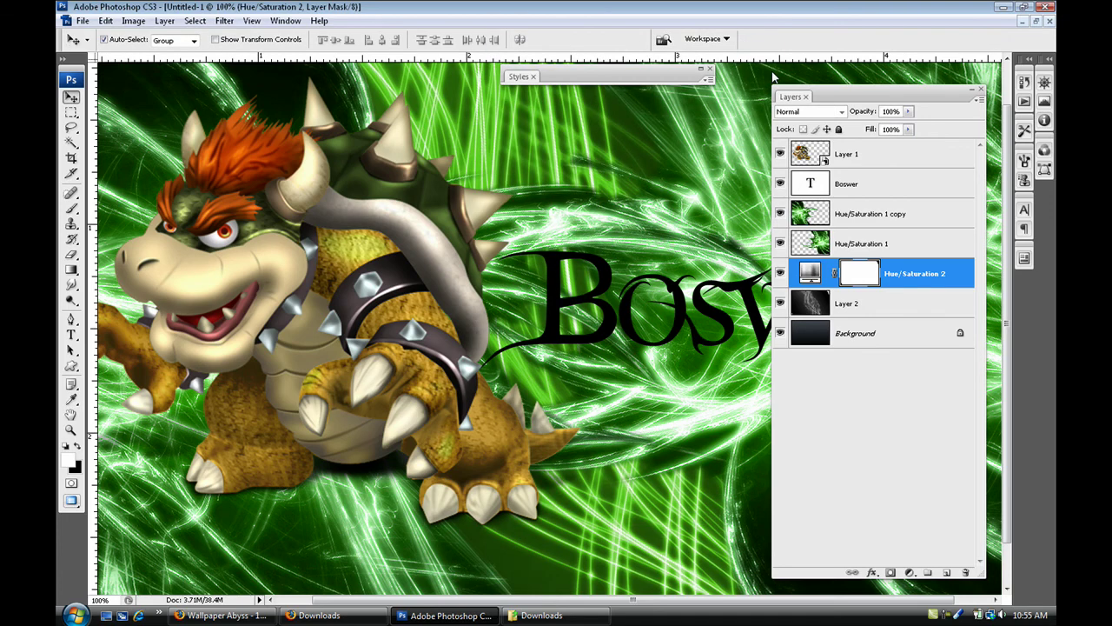
shift+click(906, 304)
right_click(906, 301)
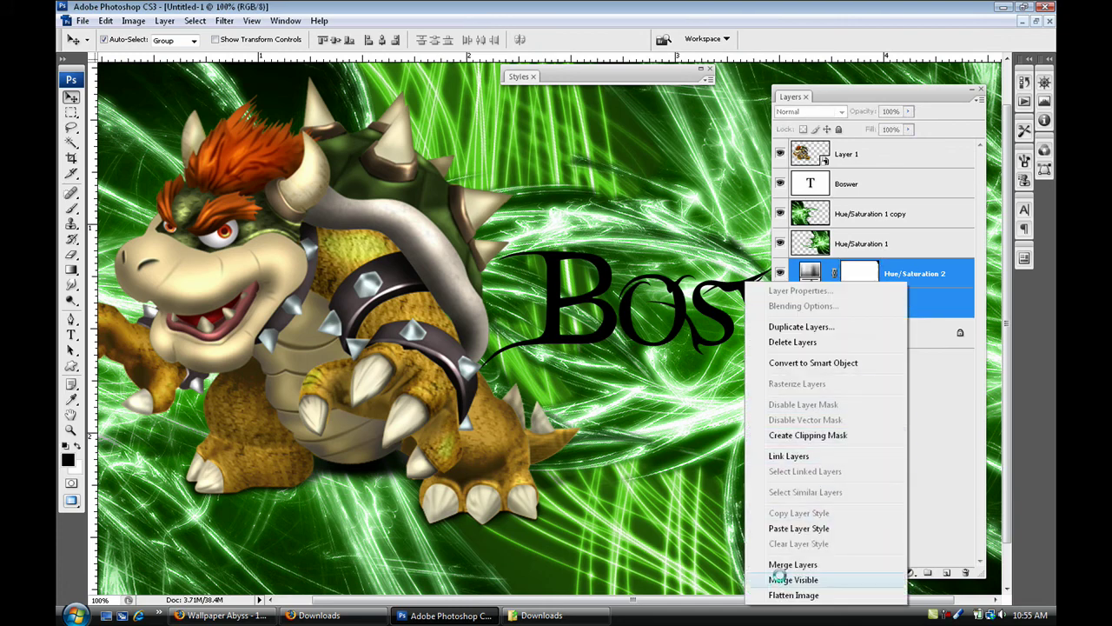
click(847, 566)
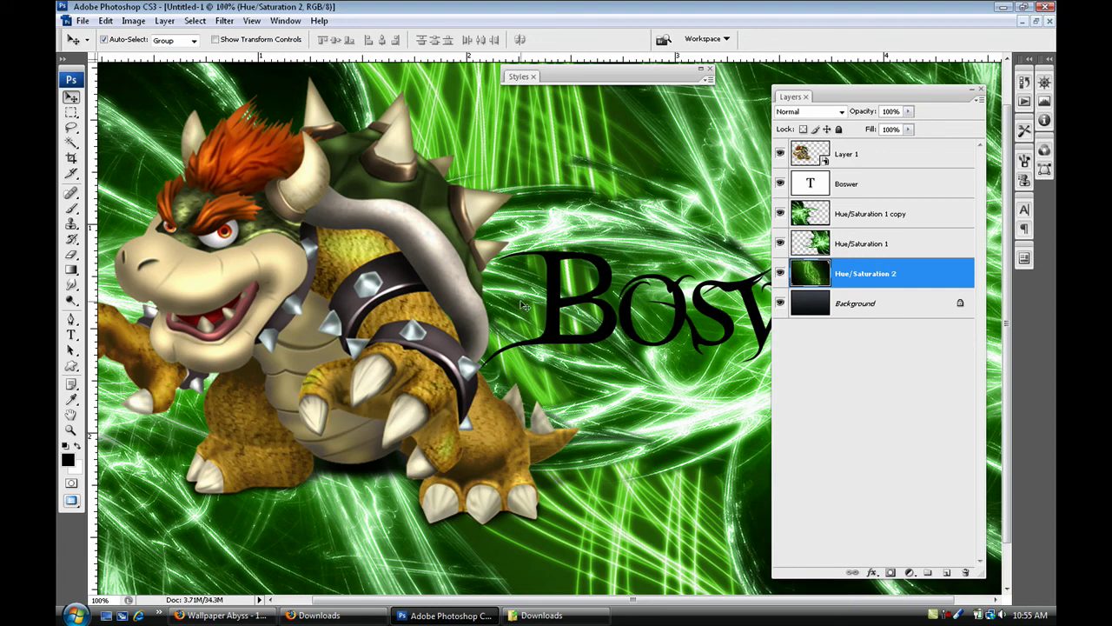
- Apply the gold style swatch from the Styles panel to the Boswer title layer
double_click(864, 98)
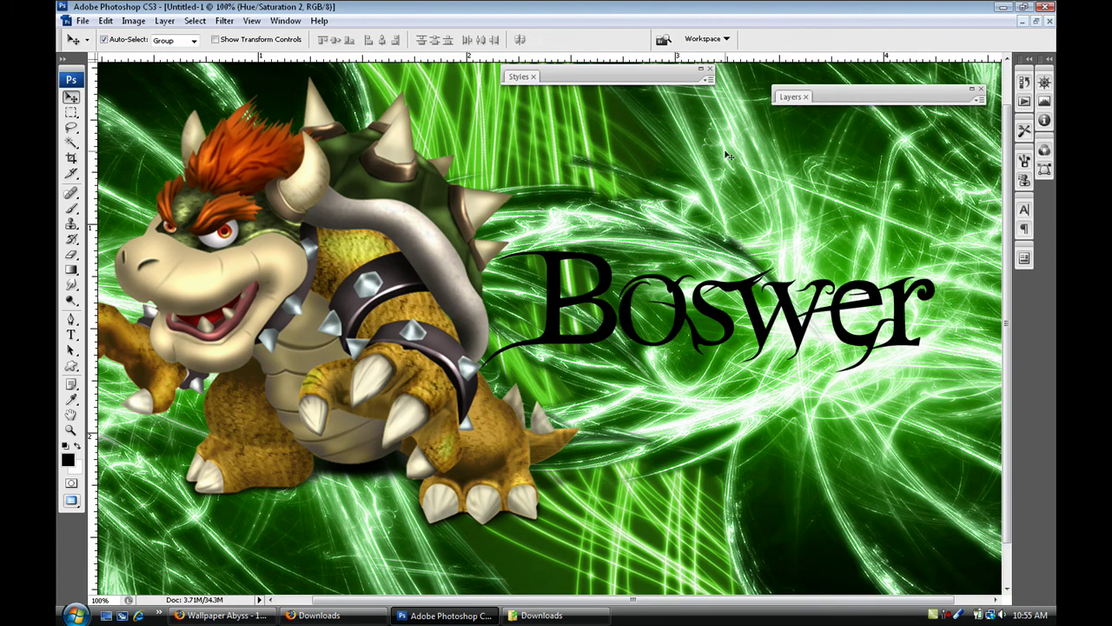
click(718, 320)
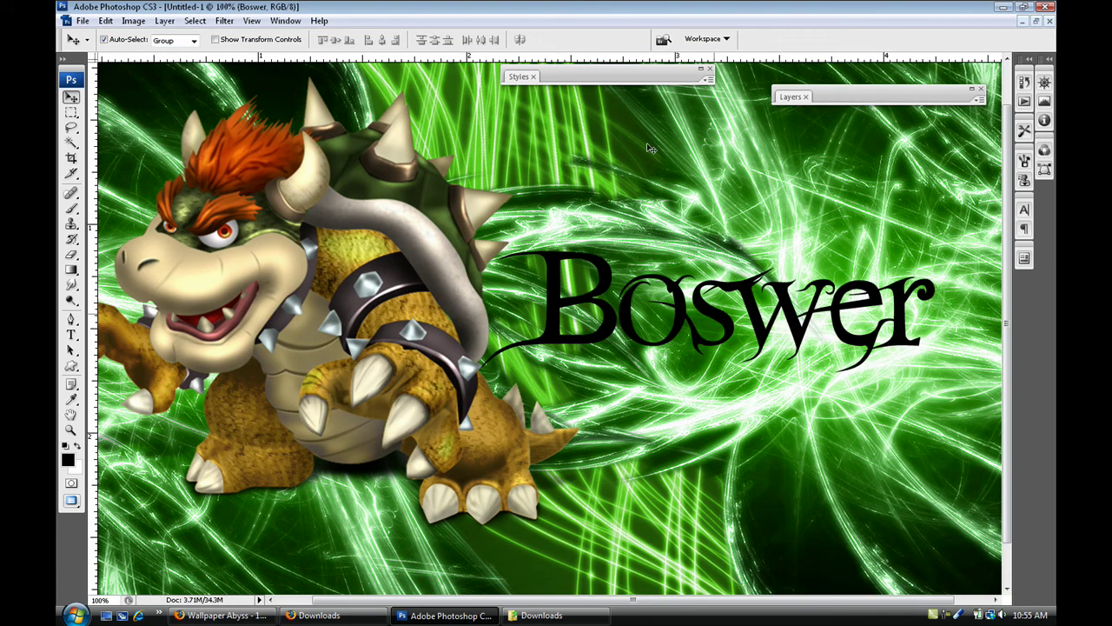
double_click(642, 80)
scroll(560, 193, up, 5)
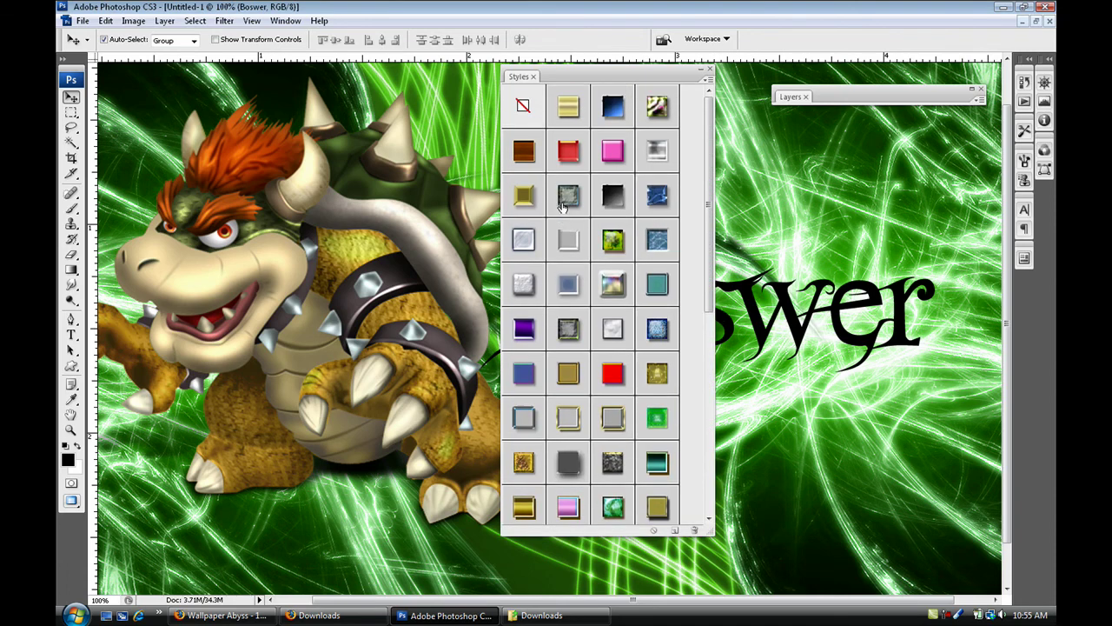
click(569, 106)
double_click(588, 79)
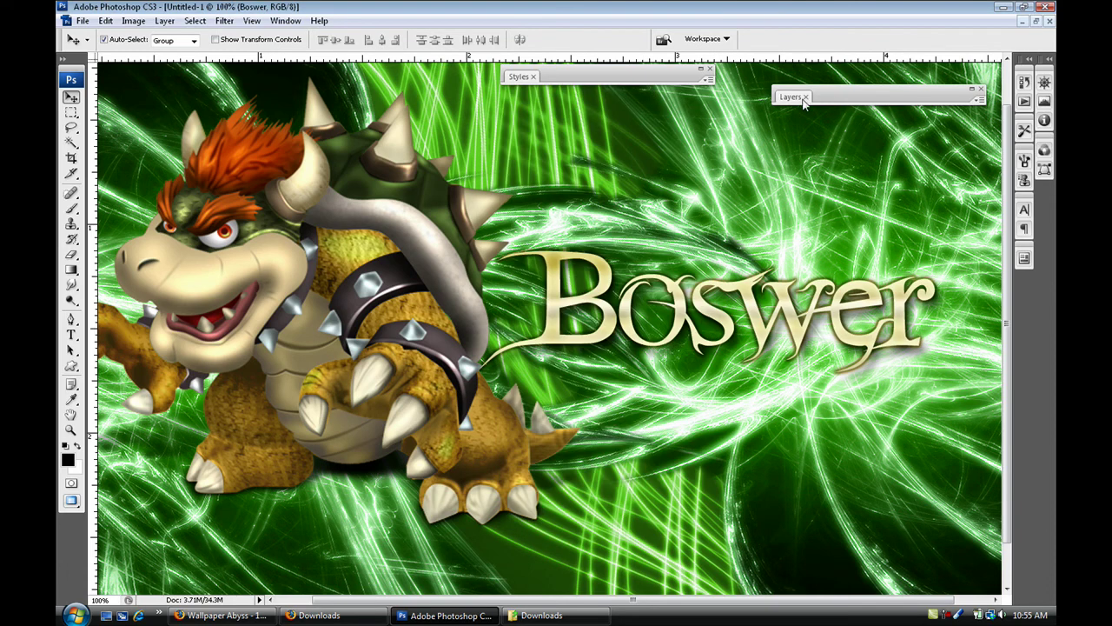
double_click(840, 96)
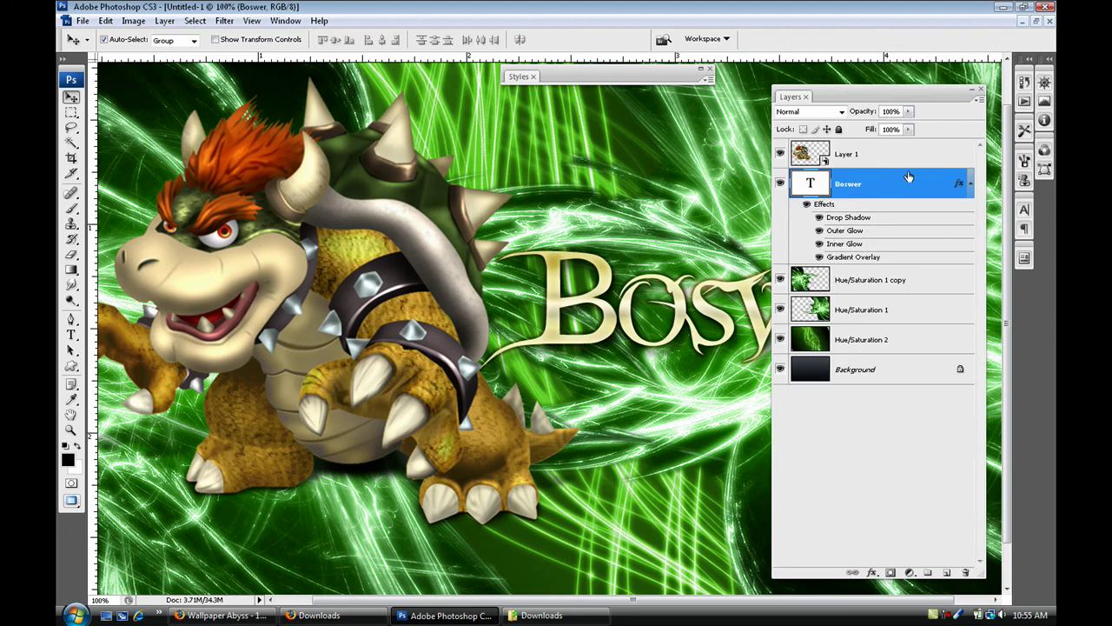
- Add a black 5 px Stroke to the Boswer layer's style
double_click(959, 183)
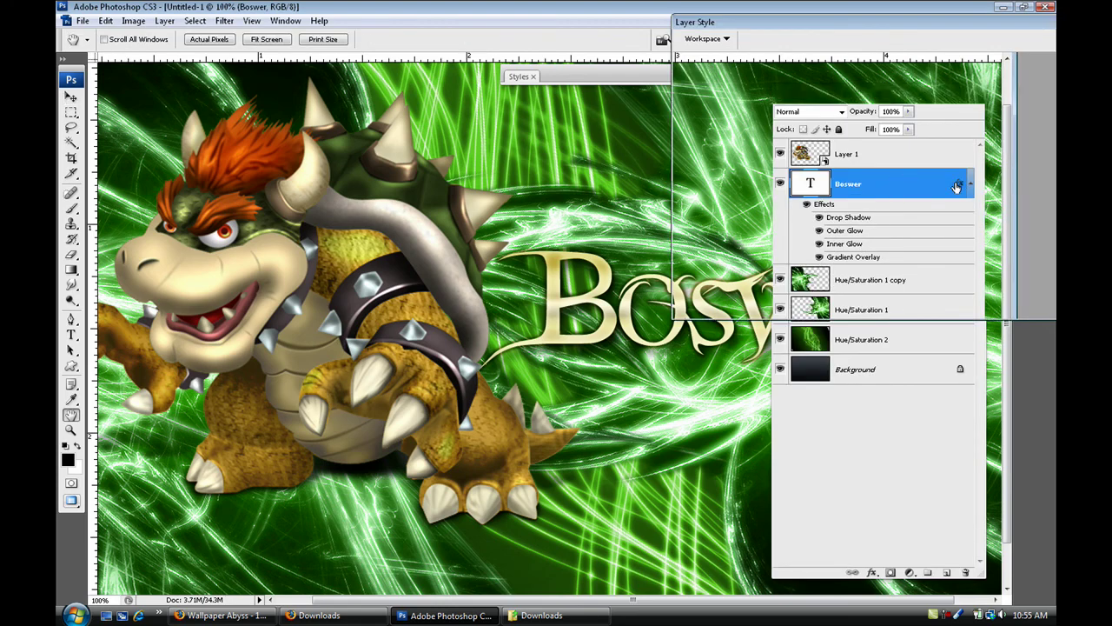
click(702, 248)
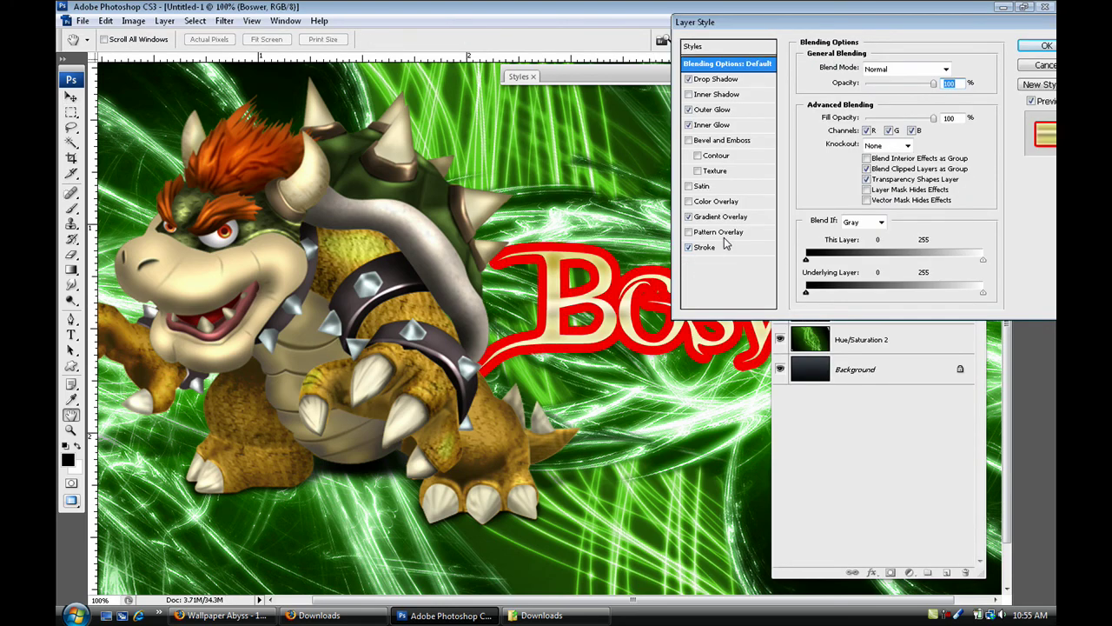
click(834, 157)
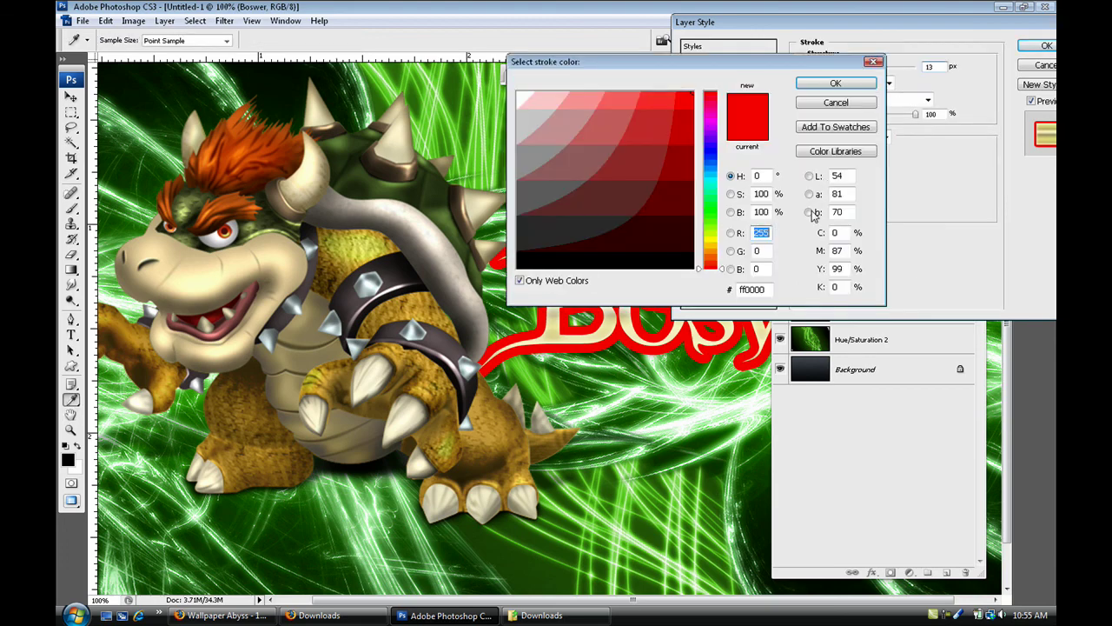
text(0)
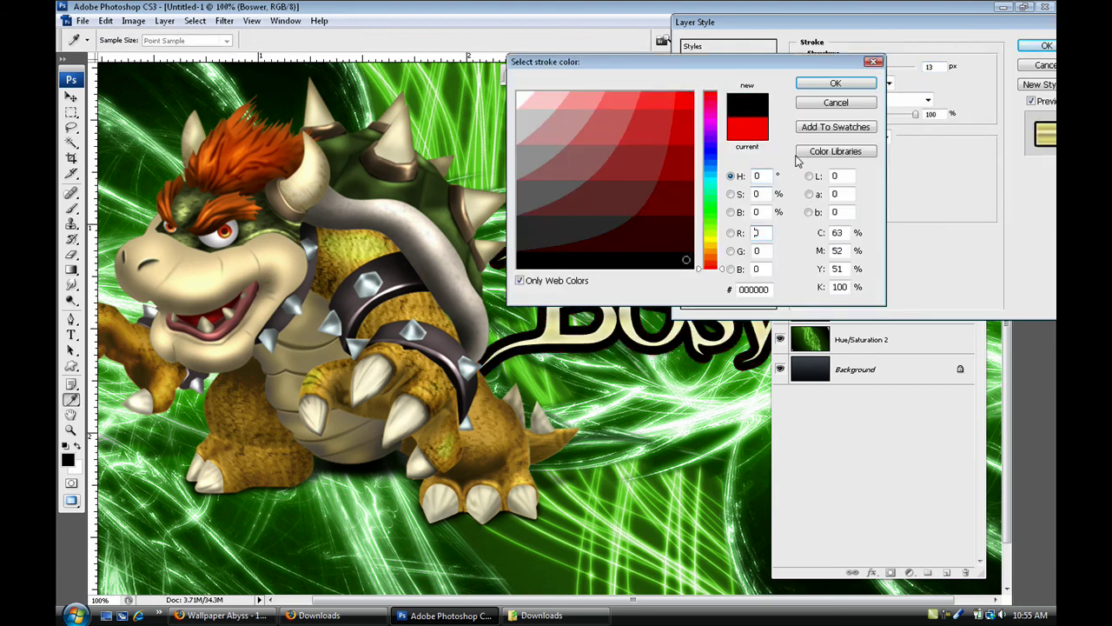
click(835, 84)
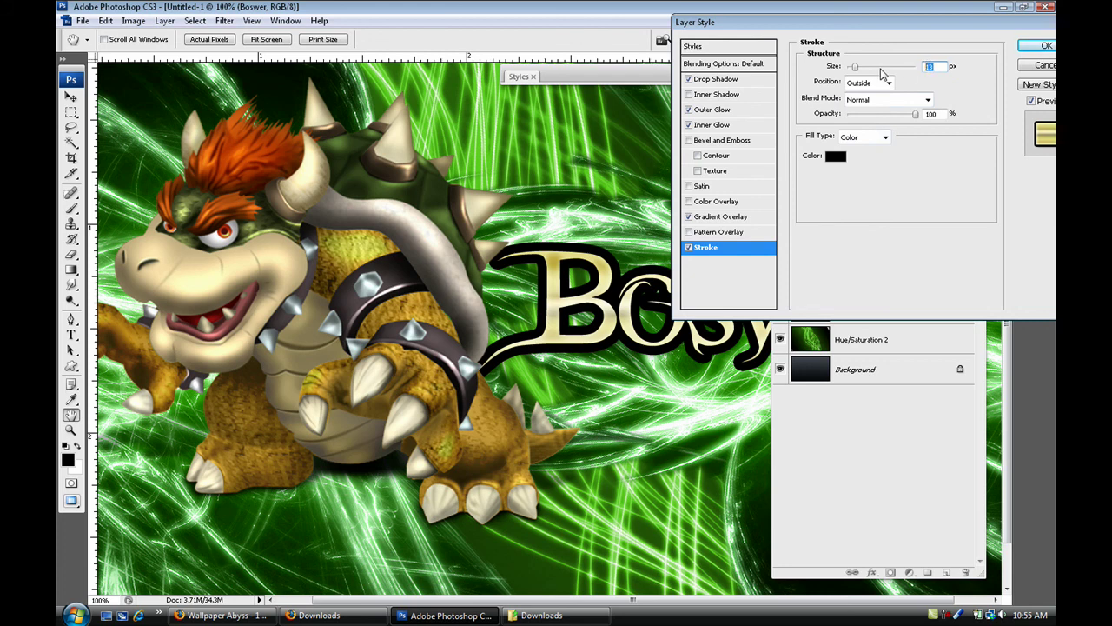
text(4)
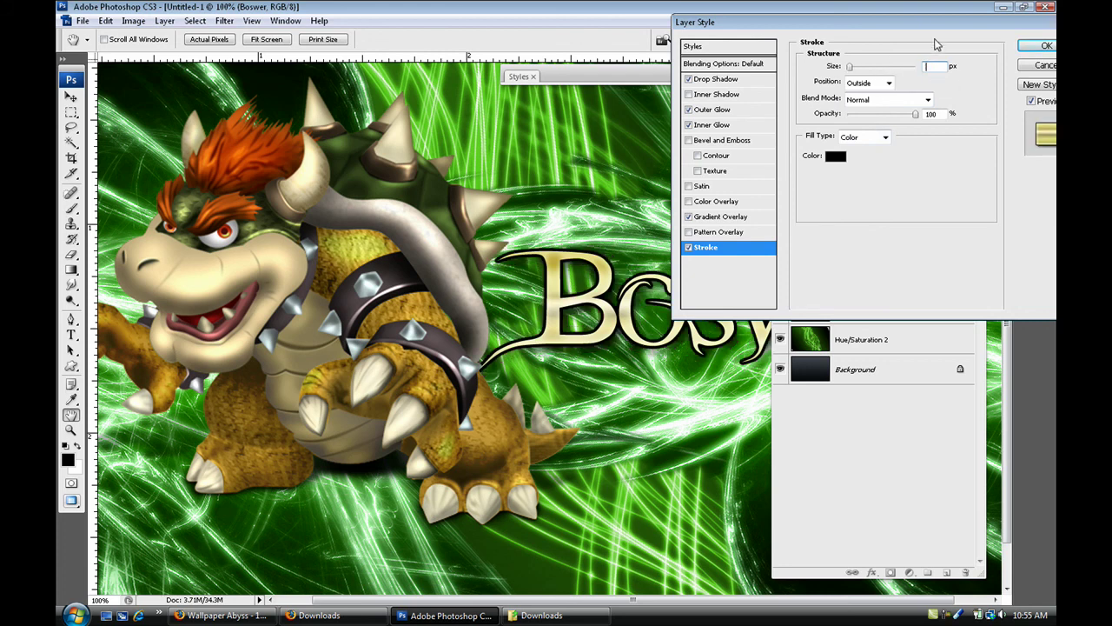
text(5)
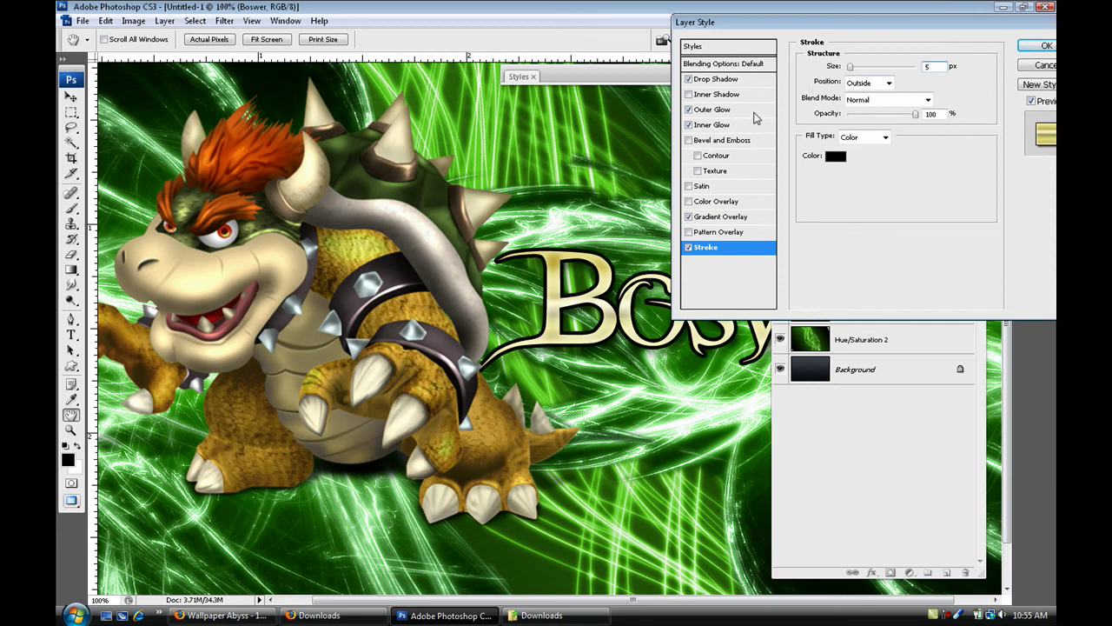
- Raise the Drop Shadow opacity to 81% and increase its distance slightly
click(711, 79)
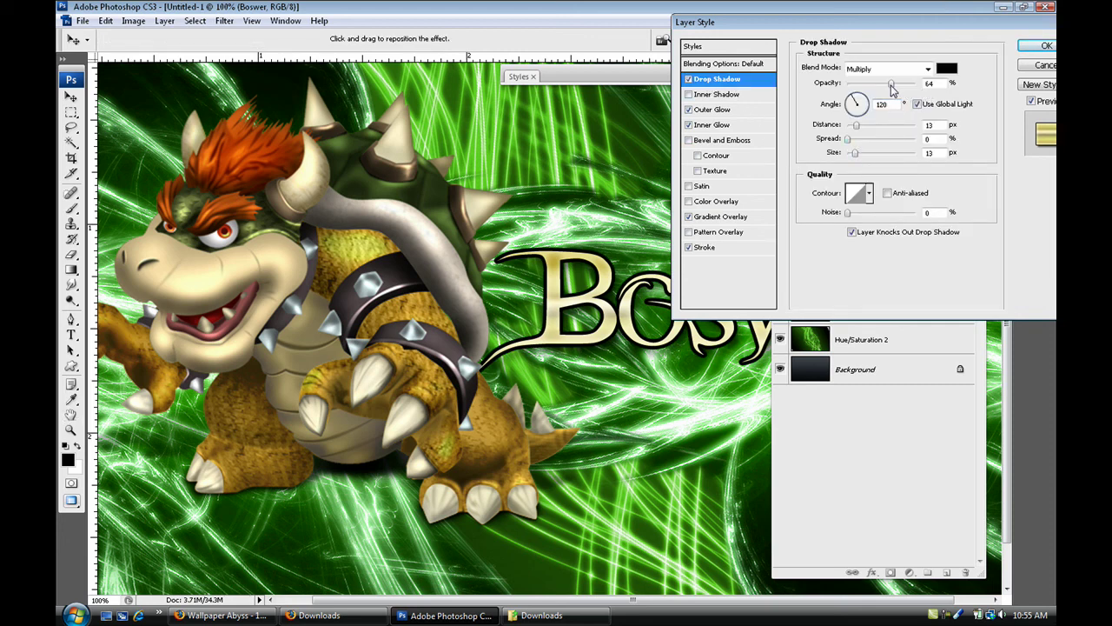
drag(891, 85, 902, 85)
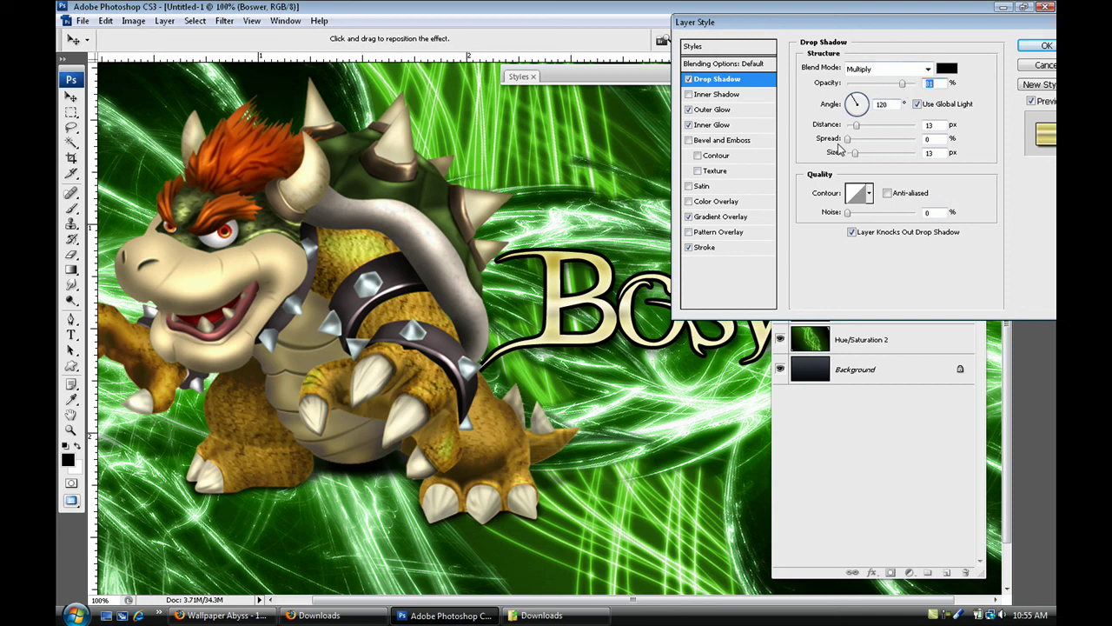
drag(857, 127, 864, 130)
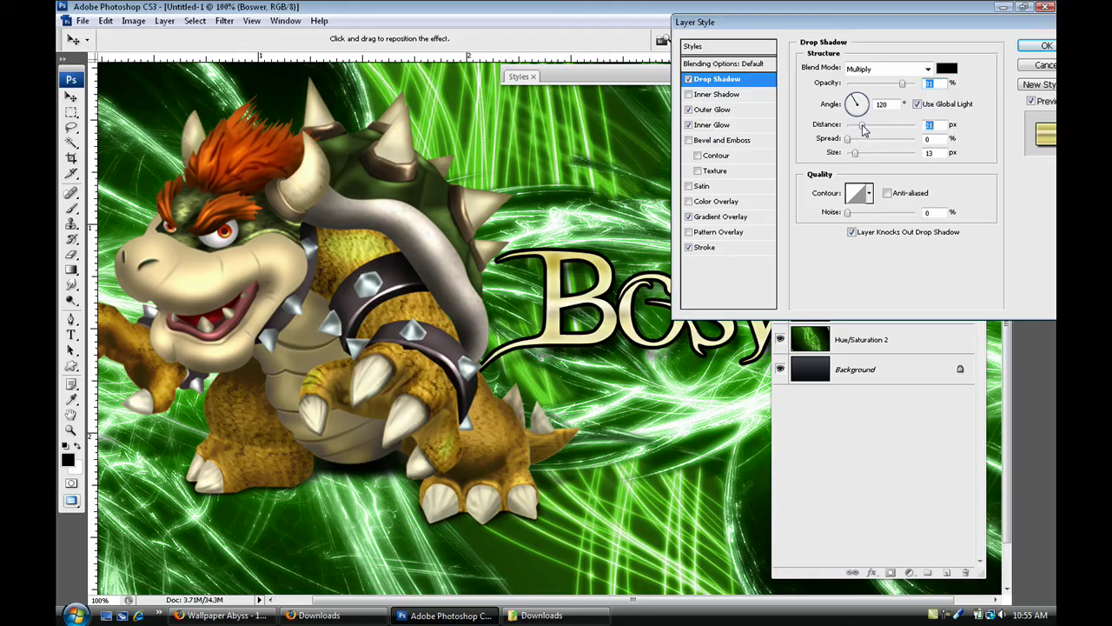